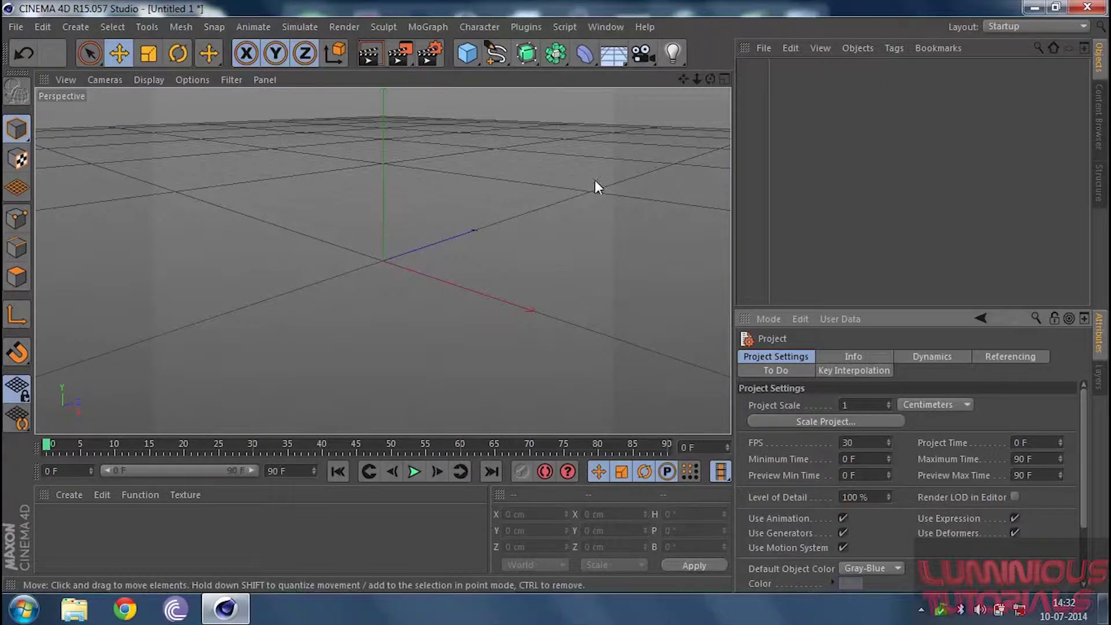
# Step: Switch to the Chairs and Tables.c4d scene and render its perspective view to examine the finished furniture
pyautogui.click(619, 28)
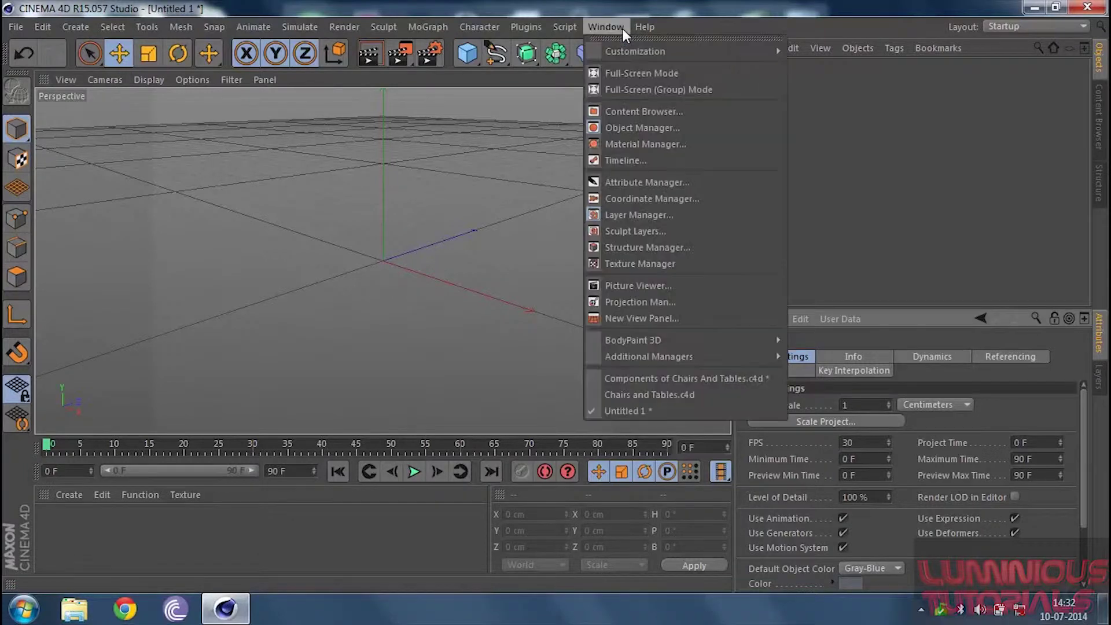
pyautogui.click(666, 396)
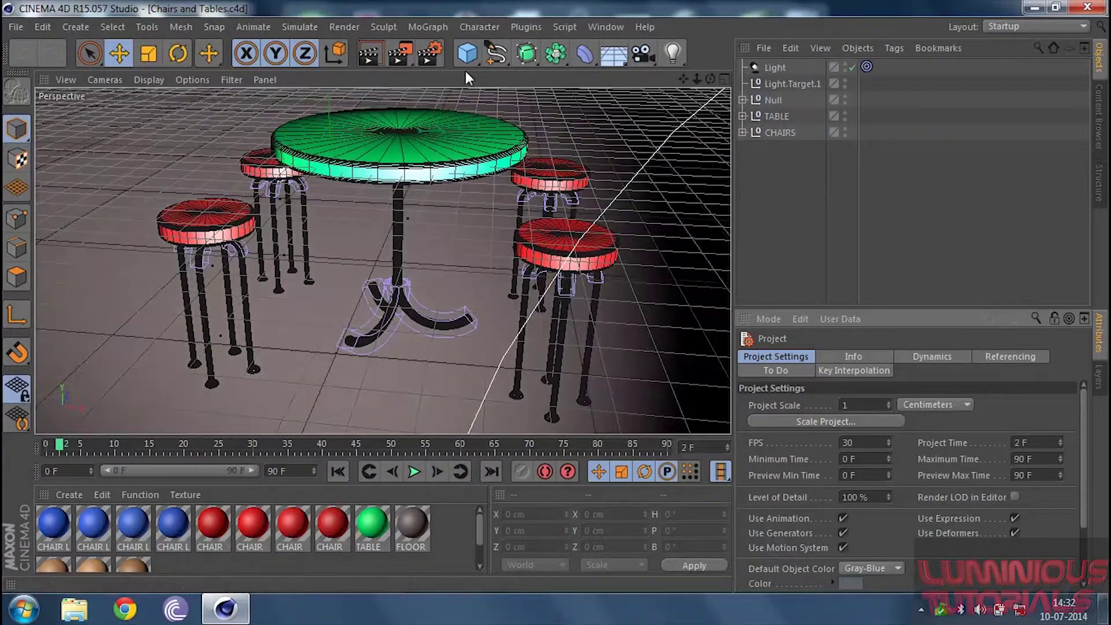
pyautogui.click(369, 56)
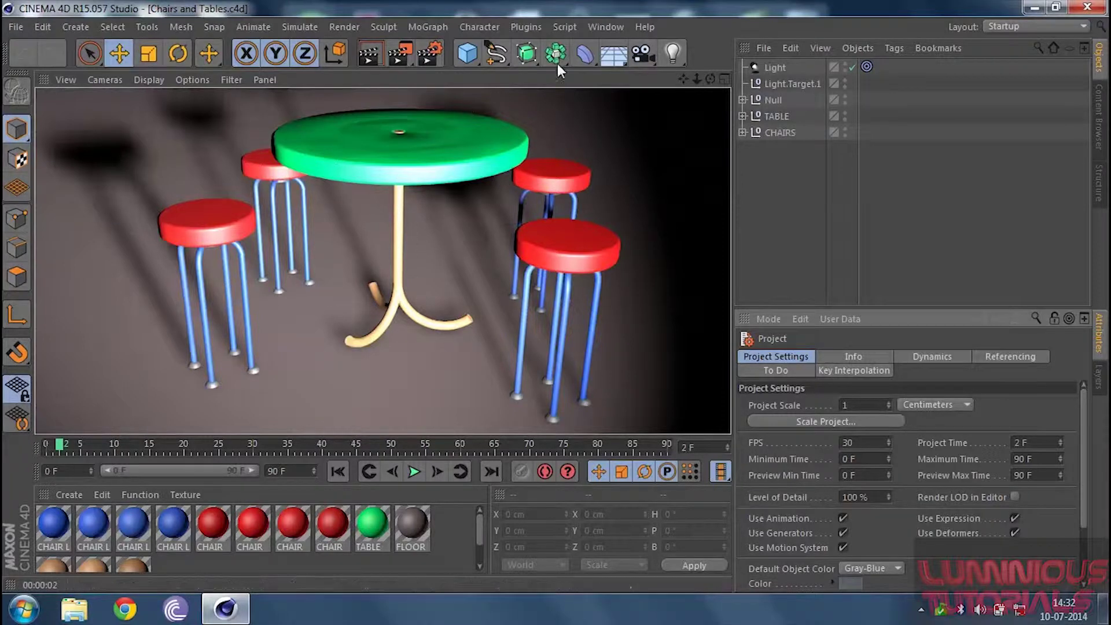
pyautogui.click(603, 26)
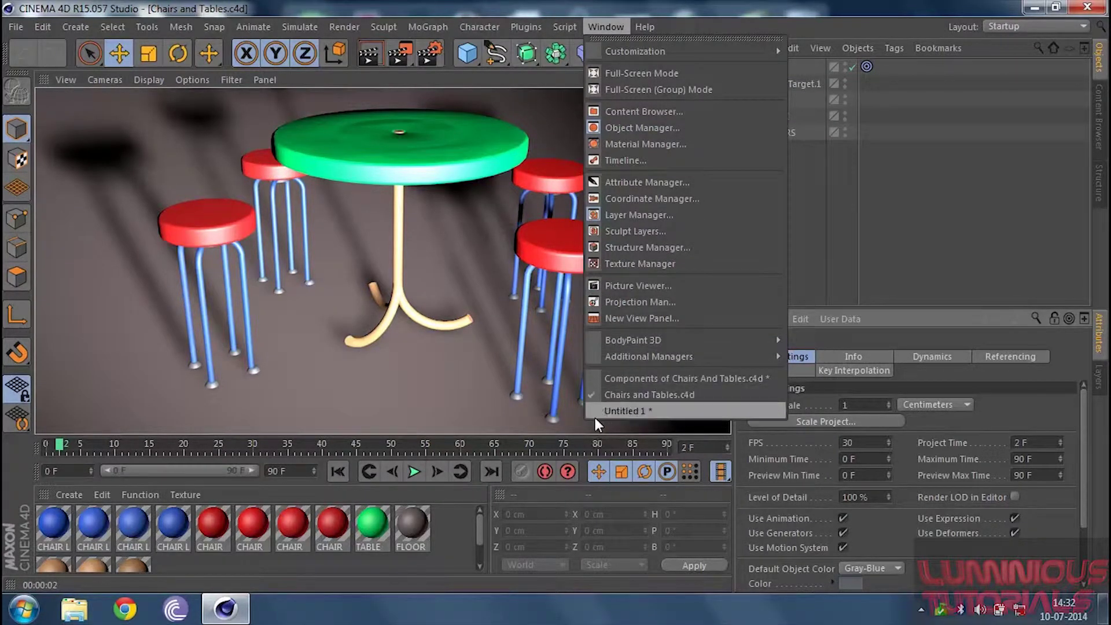
pyautogui.click(627, 391)
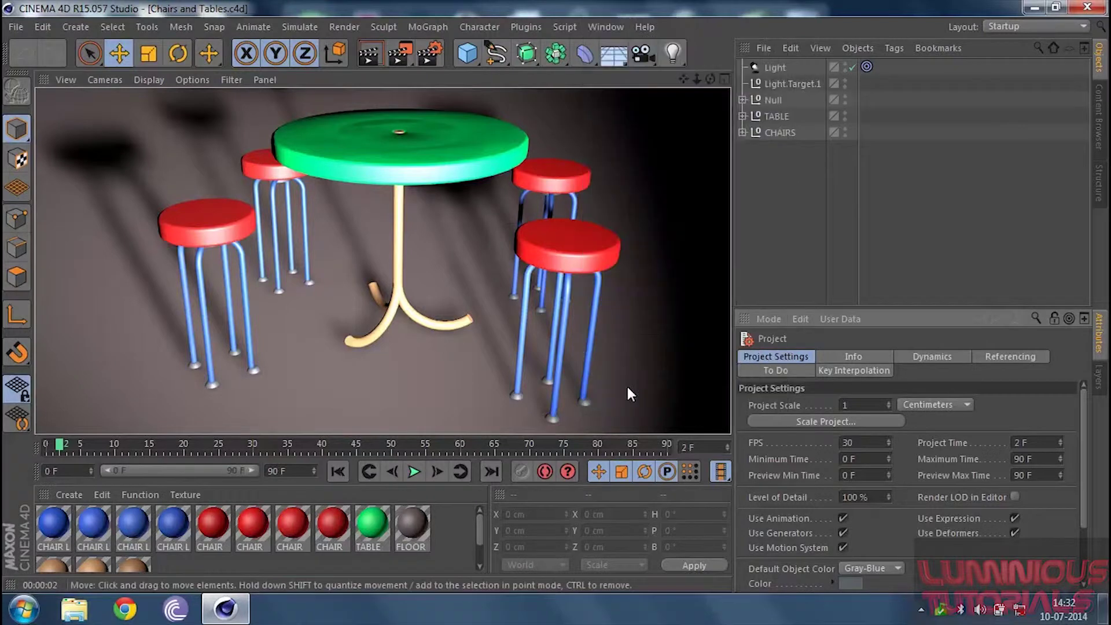
# Step: Switch to Components of Chairs And Tables.c4d, show the Chair Seat, and examine its underside and top
pyautogui.click(605, 27)
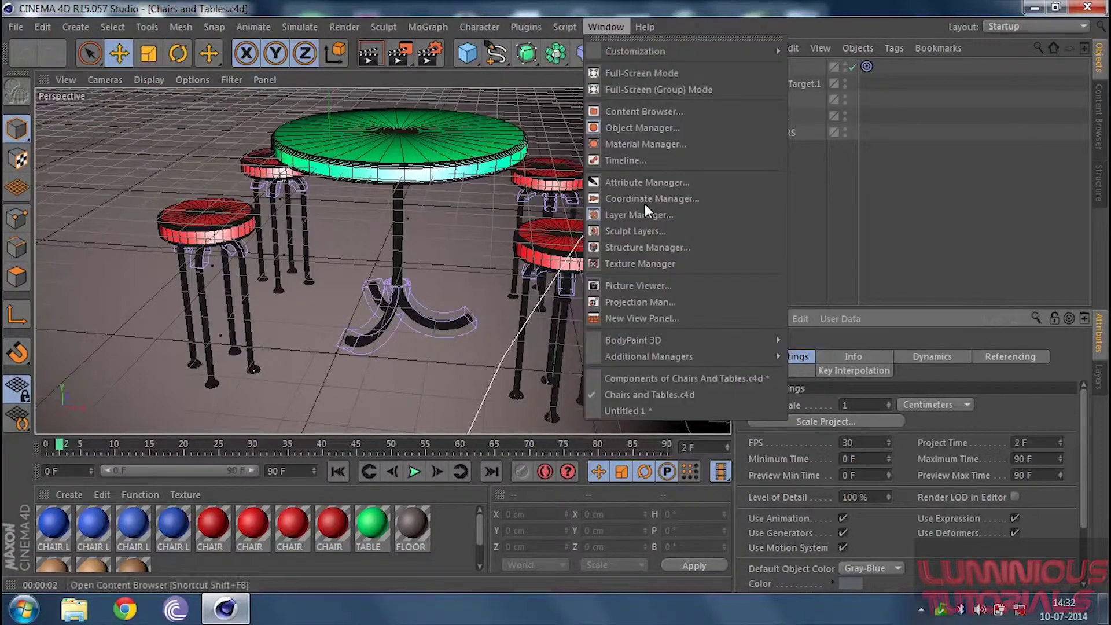
pyautogui.click(692, 376)
pyautogui.click(837, 113)
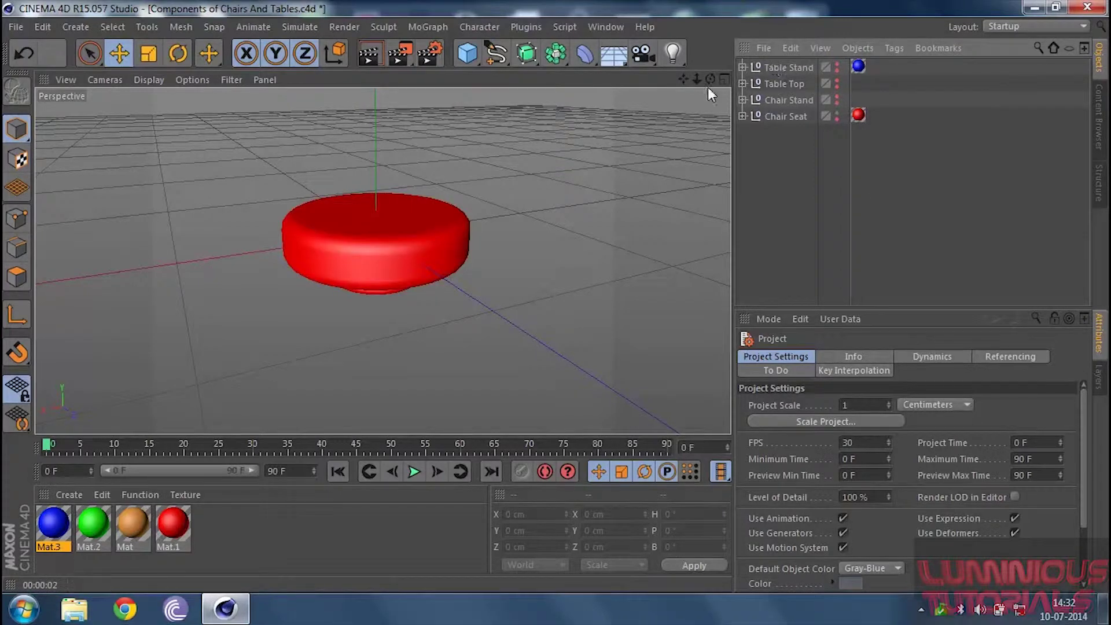
pyautogui.moveTo(710, 79); pyautogui.dragTo(687, 106)
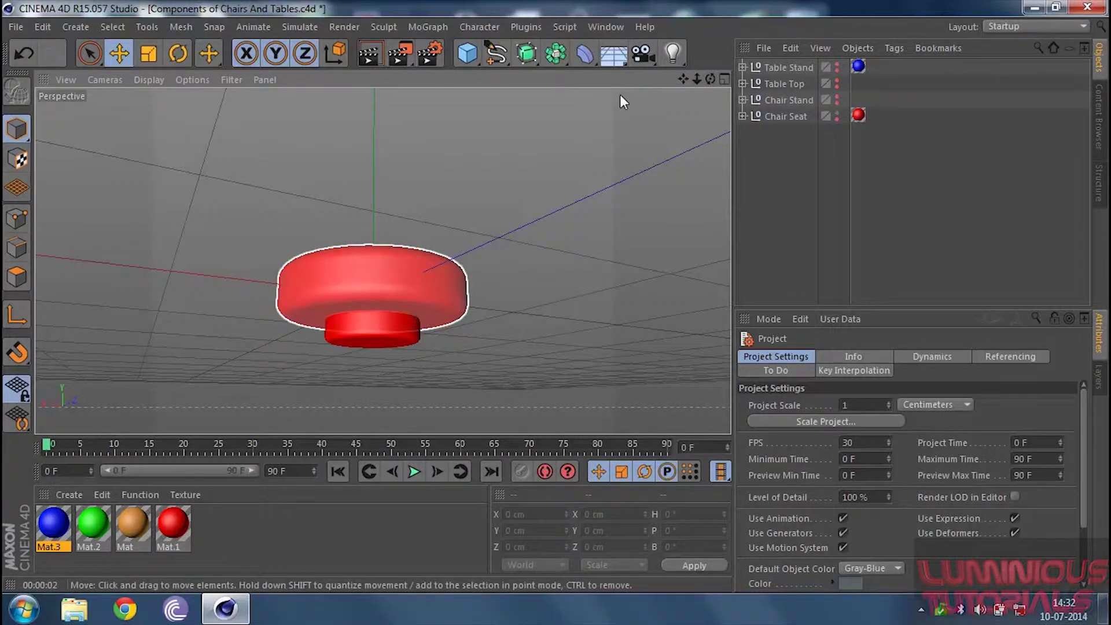
pyautogui.moveTo(709, 80); pyautogui.dragTo(708, 116)
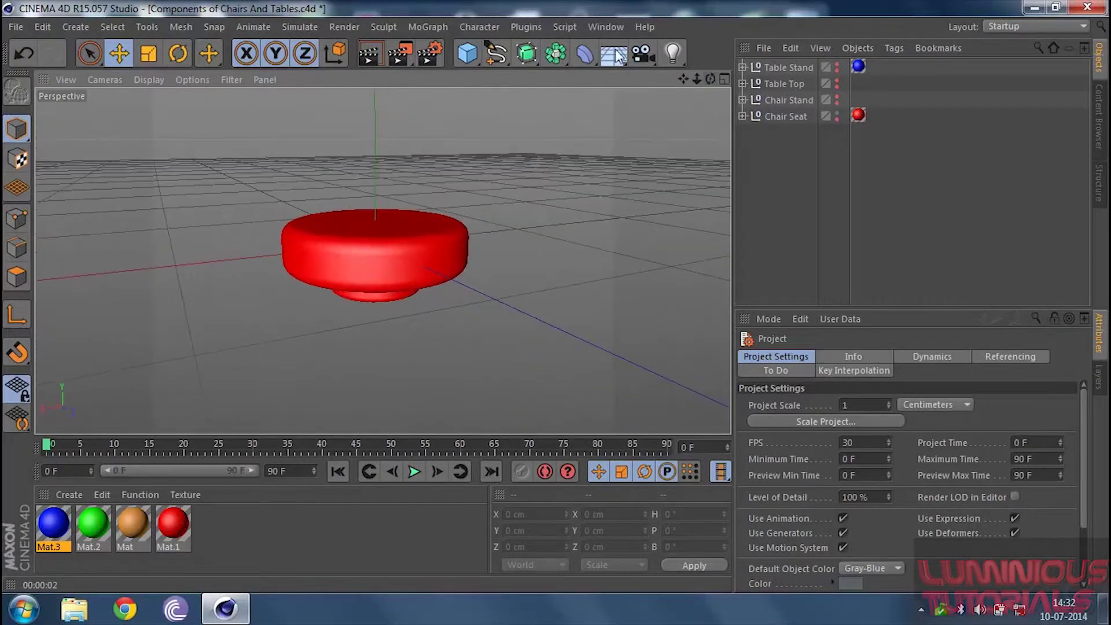
# Step: Return to the Untitled 1 scene, add a cylinder, and set its height to 30 cm
pyautogui.click(604, 27)
pyautogui.click(659, 409)
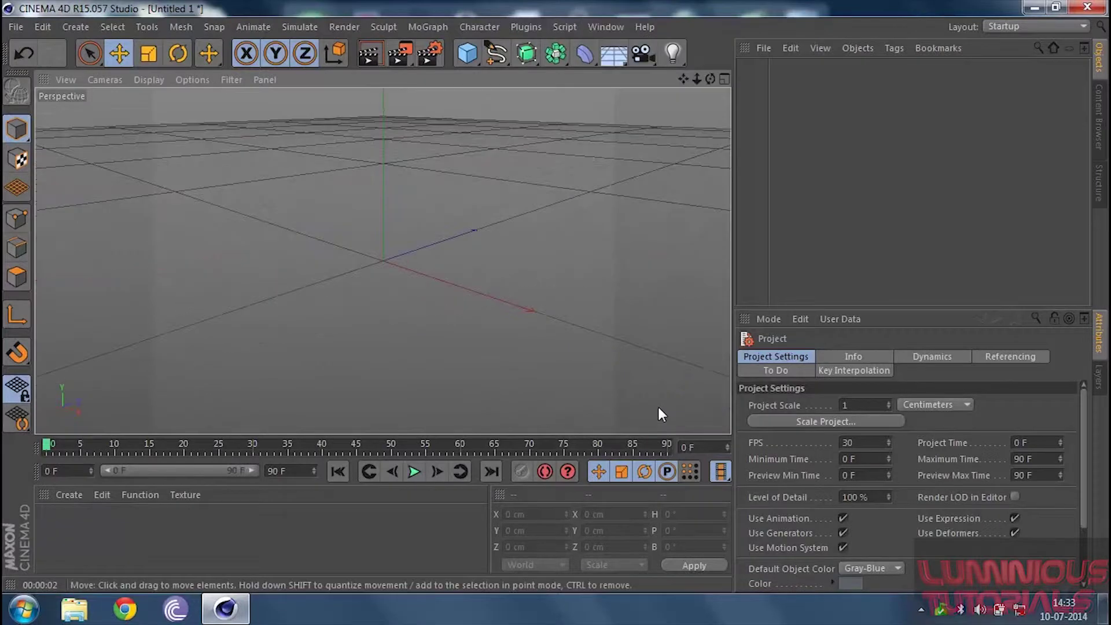
pyautogui.click(469, 54)
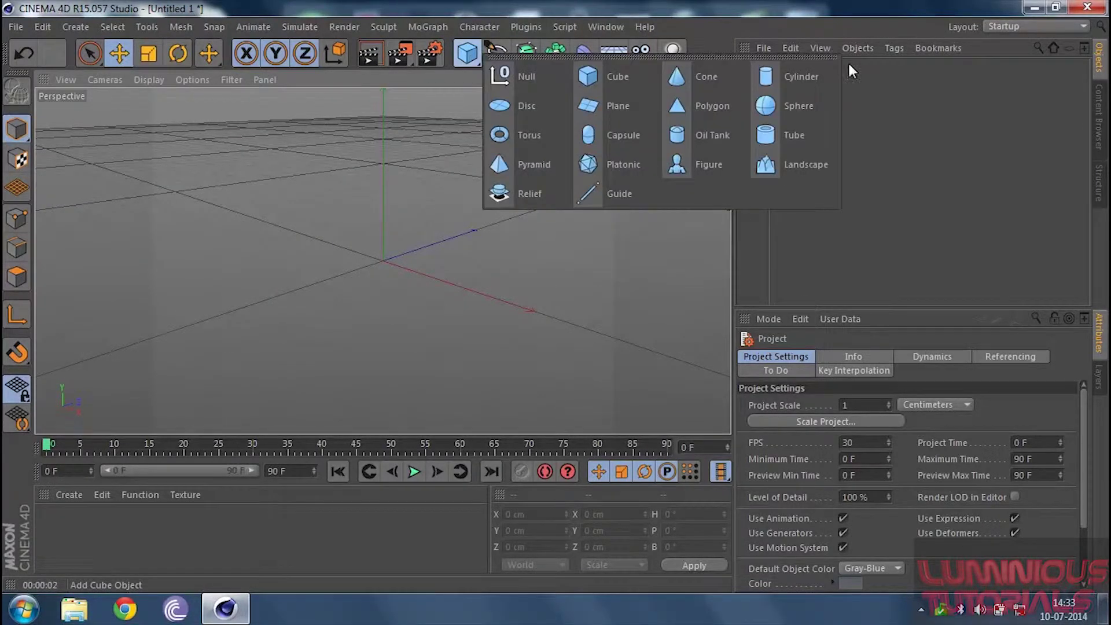
pyautogui.click(822, 79)
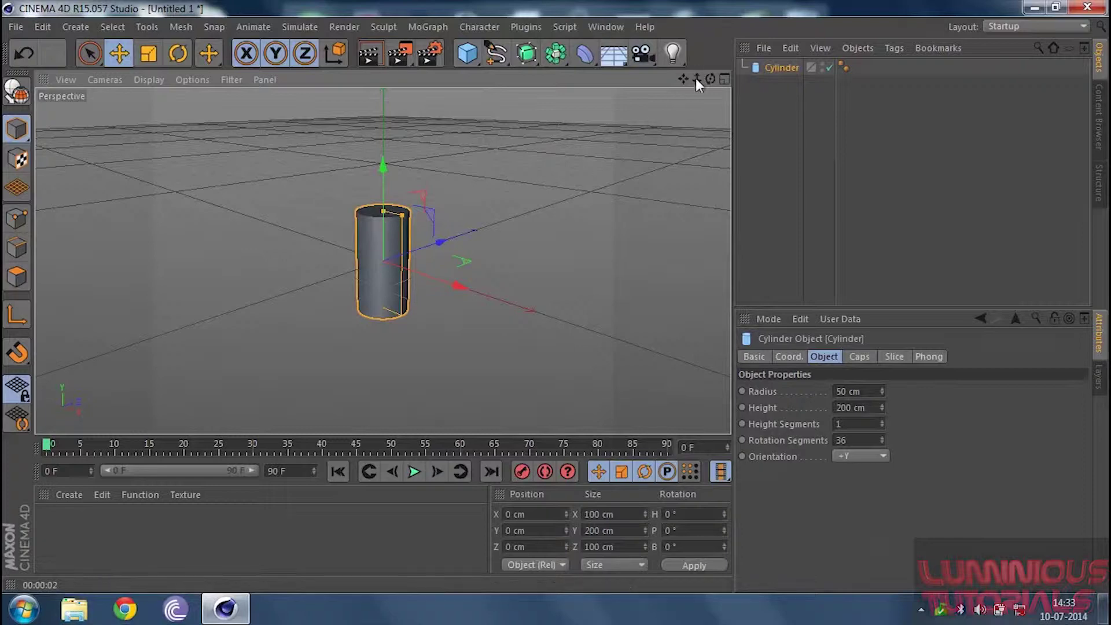
pyautogui.click(788, 356)
pyautogui.click(823, 356)
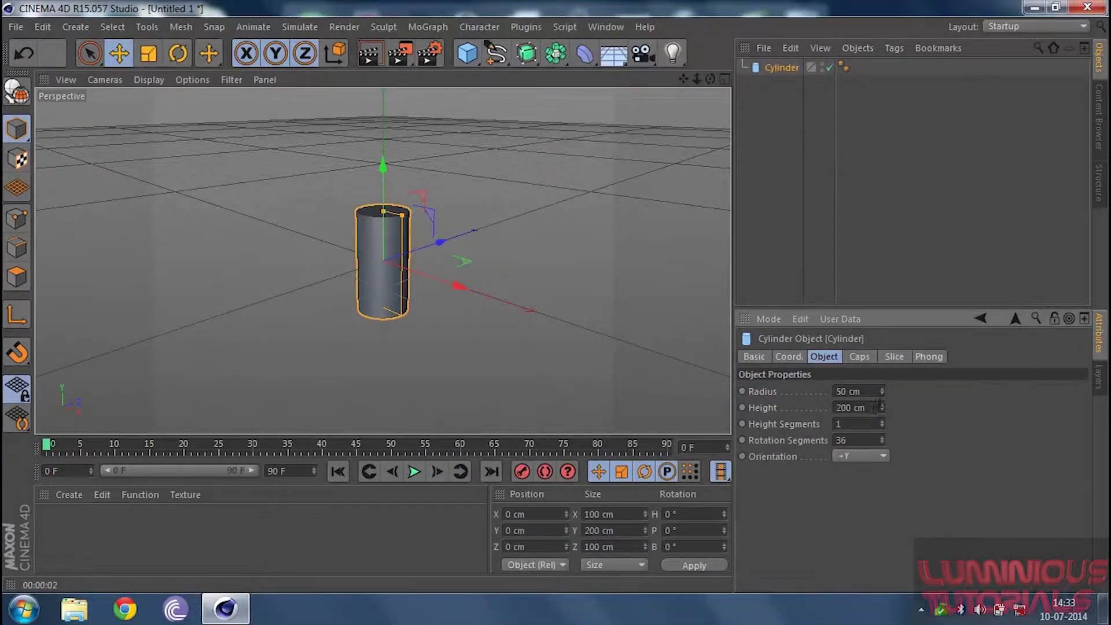
pyautogui.moveTo(881, 403); pyautogui.dragTo(881, 512)
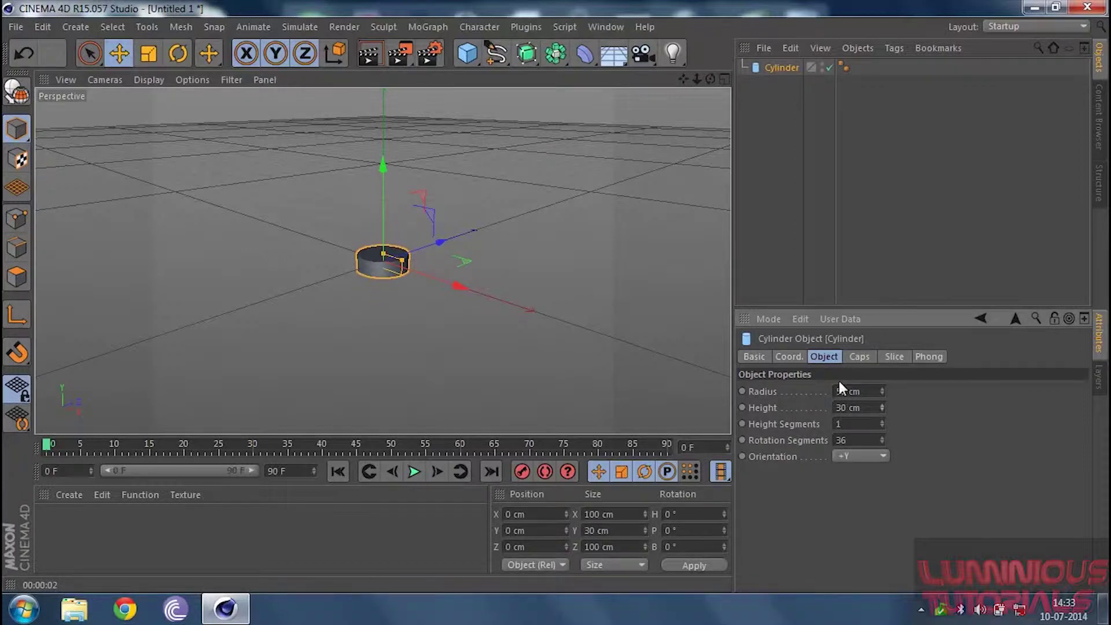
# Step: Fillet the cylinder's caps with 262 segments and a 4 cm radius
pyautogui.click(858, 358)
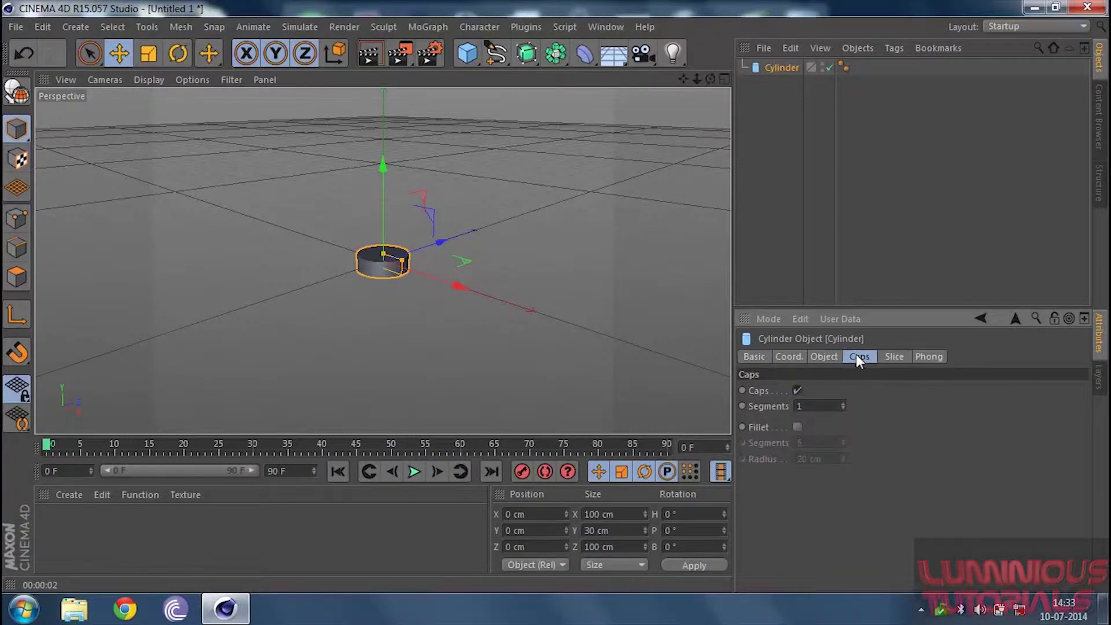
pyautogui.click(797, 426)
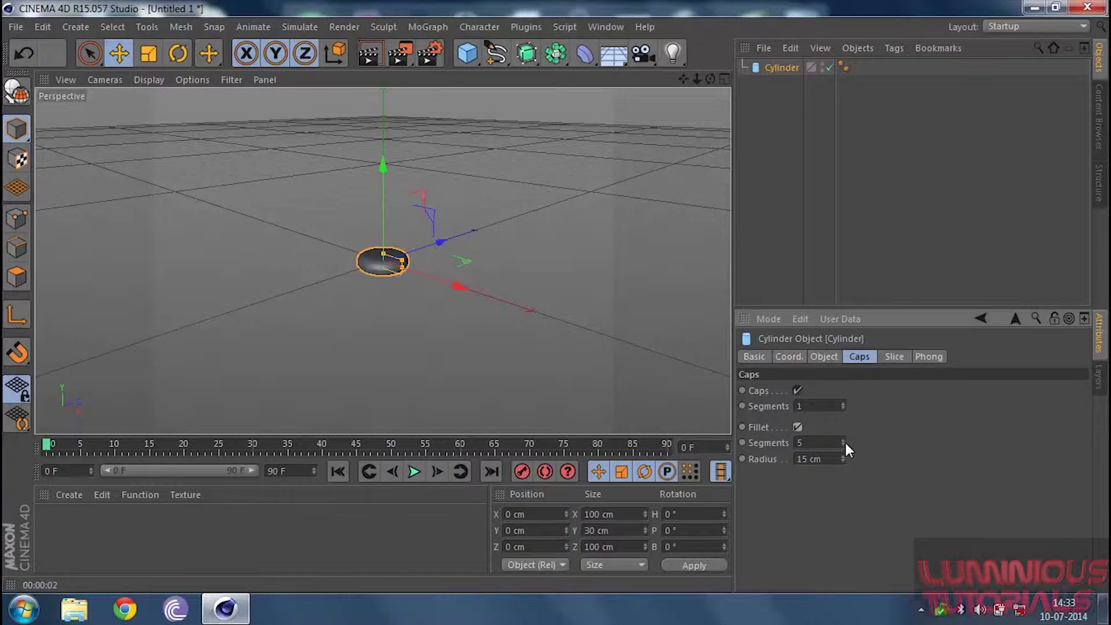
pyautogui.moveTo(843, 440); pyautogui.dragTo(842, 459)
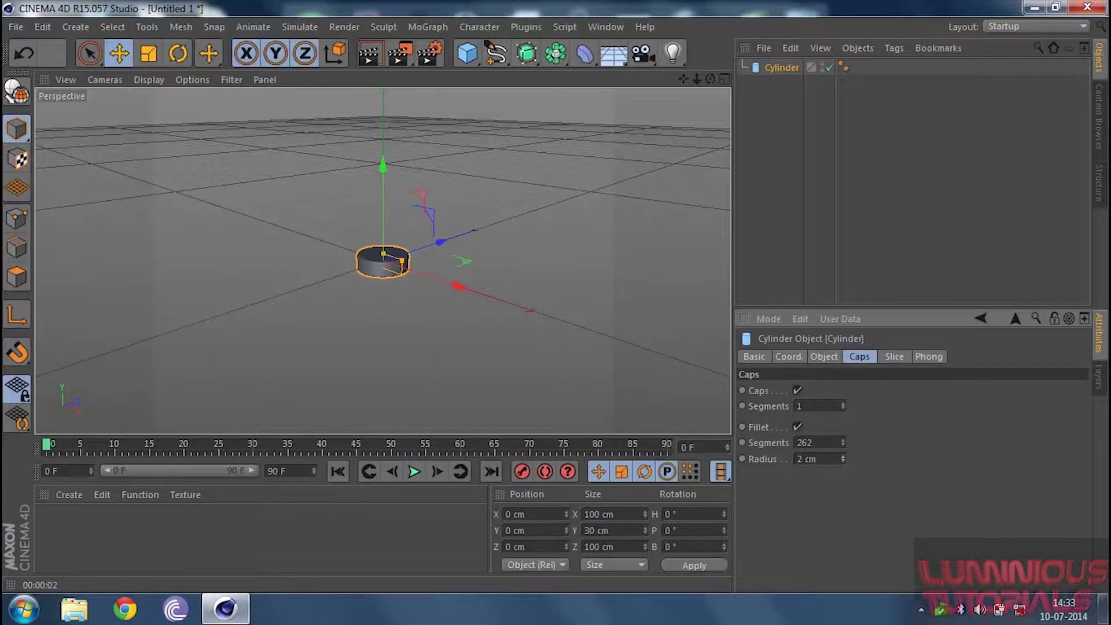
pyautogui.click(829, 460)
pyautogui.write('4')
pyautogui.press('Return')
# Step: Resize the filleted cylinder to a radius of 66 cm and a height of 40 cm
pyautogui.click(824, 357)
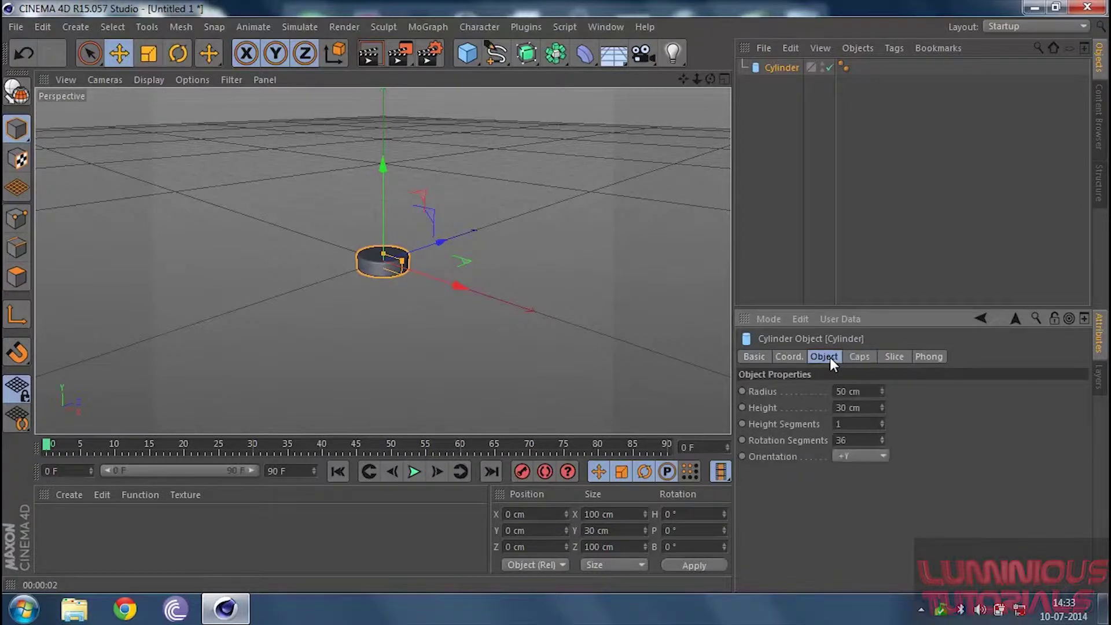
pyautogui.moveTo(881, 389)
pyautogui.mouseDown()
pyautogui.moveTo(881, 371)
pyautogui.moveTo(879, 402)
pyautogui.mouseUp()
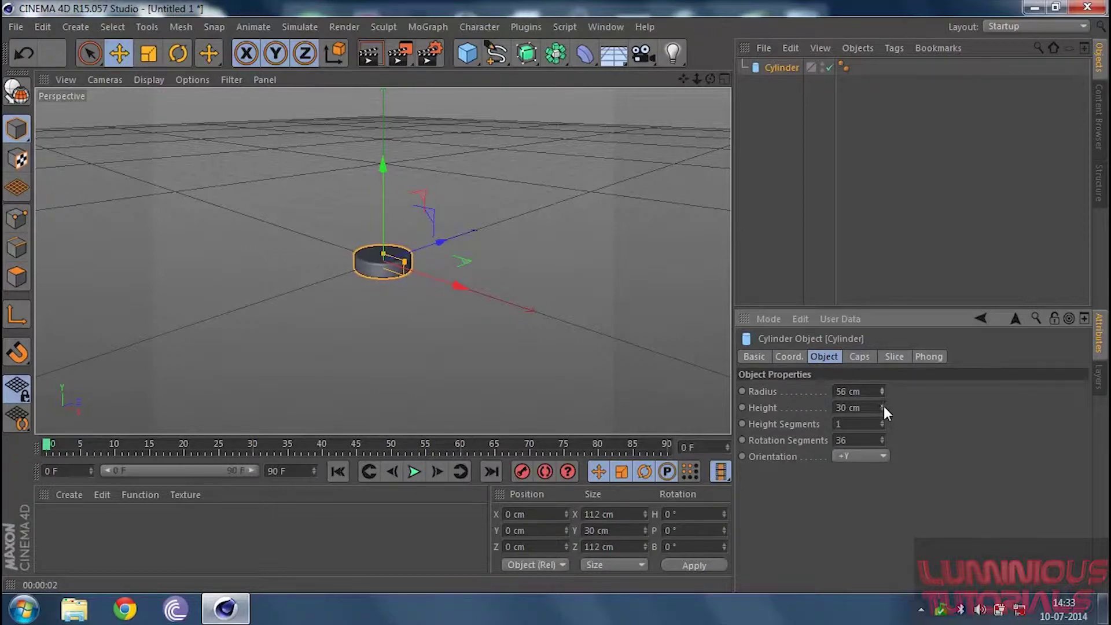
pyautogui.click(869, 407)
pyautogui.write('35')
pyautogui.press('Return')
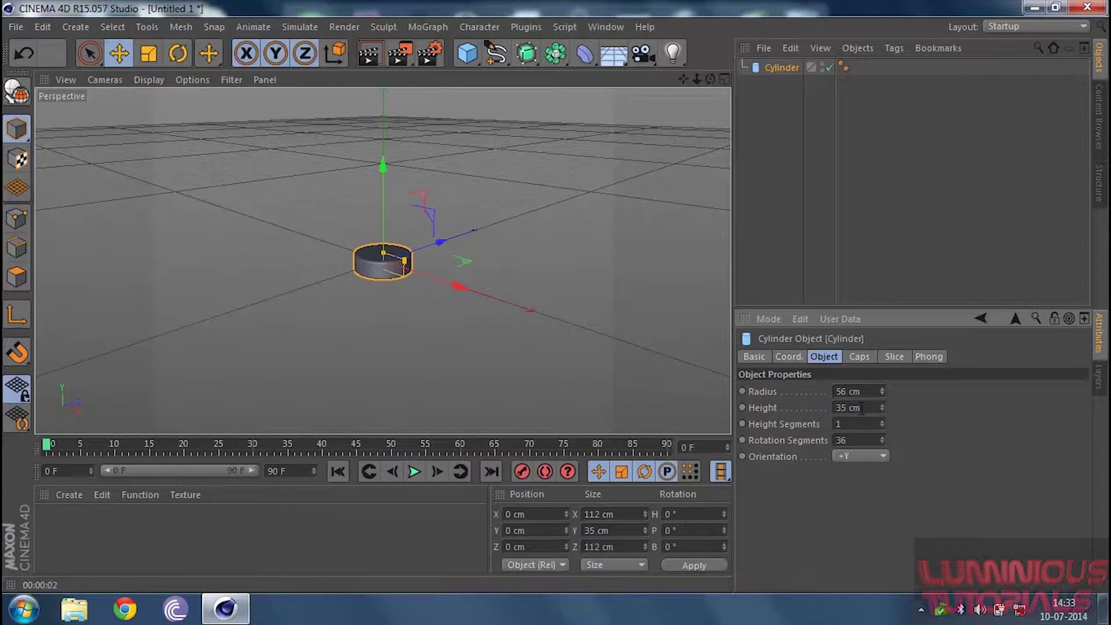
pyautogui.click(862, 408)
pyautogui.write('40')
pyautogui.press('Return')
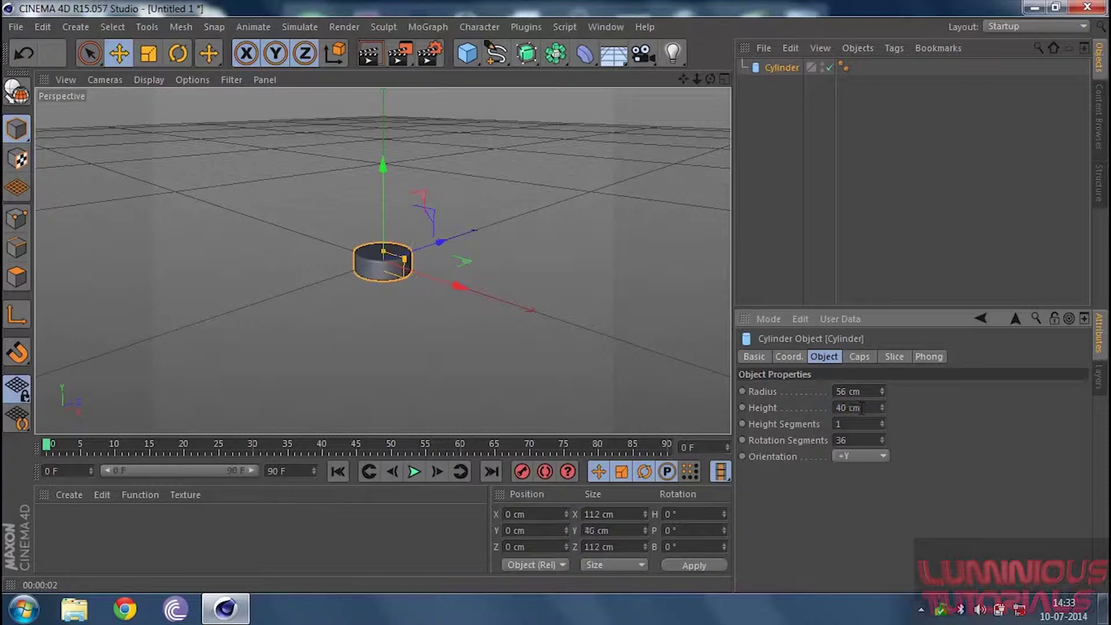
pyautogui.moveTo(880, 389); pyautogui.dragTo(880, 390)
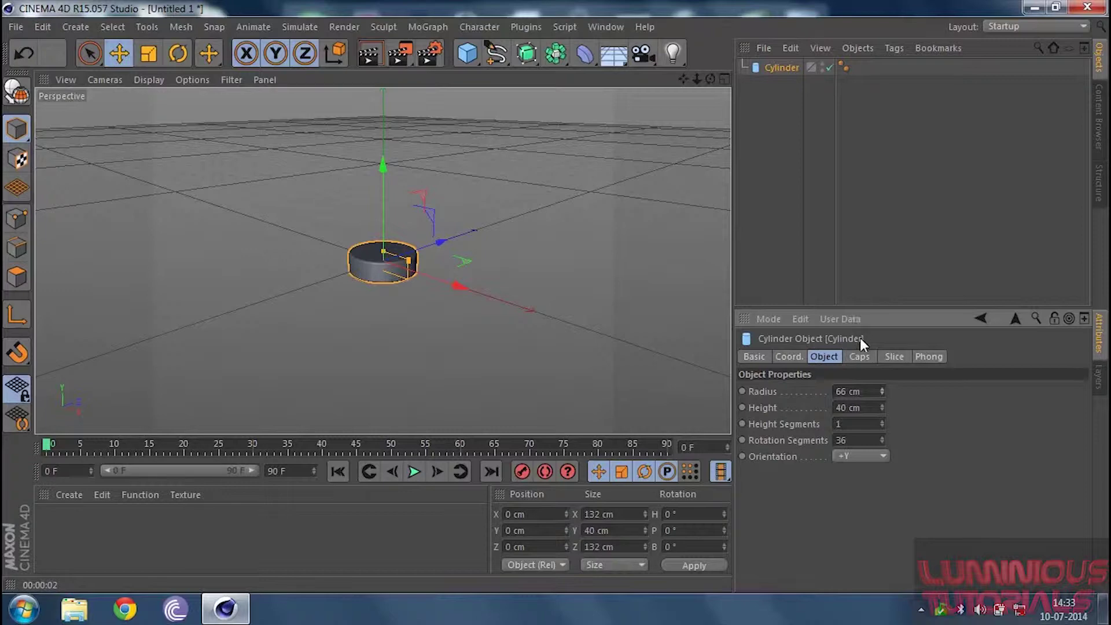
# Step: Increase the fillet radius of the cylinder's caps to 6 cm
pyautogui.moveTo(697, 79); pyautogui.dragTo(370, 261)
pyautogui.click(853, 359)
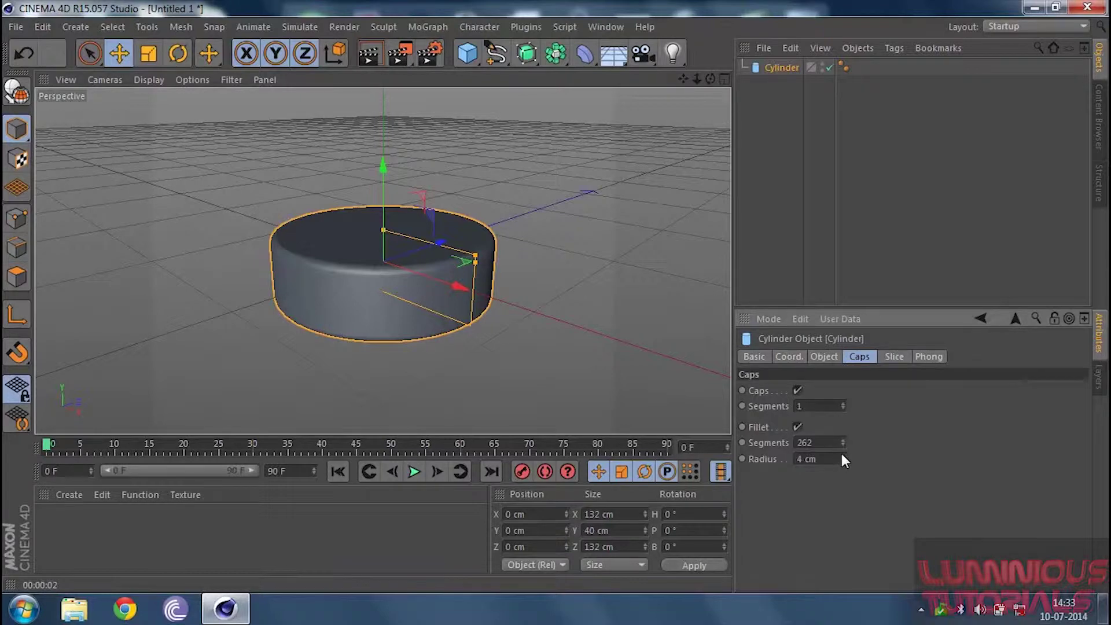
pyautogui.click(843, 455)
pyautogui.click(843, 455)
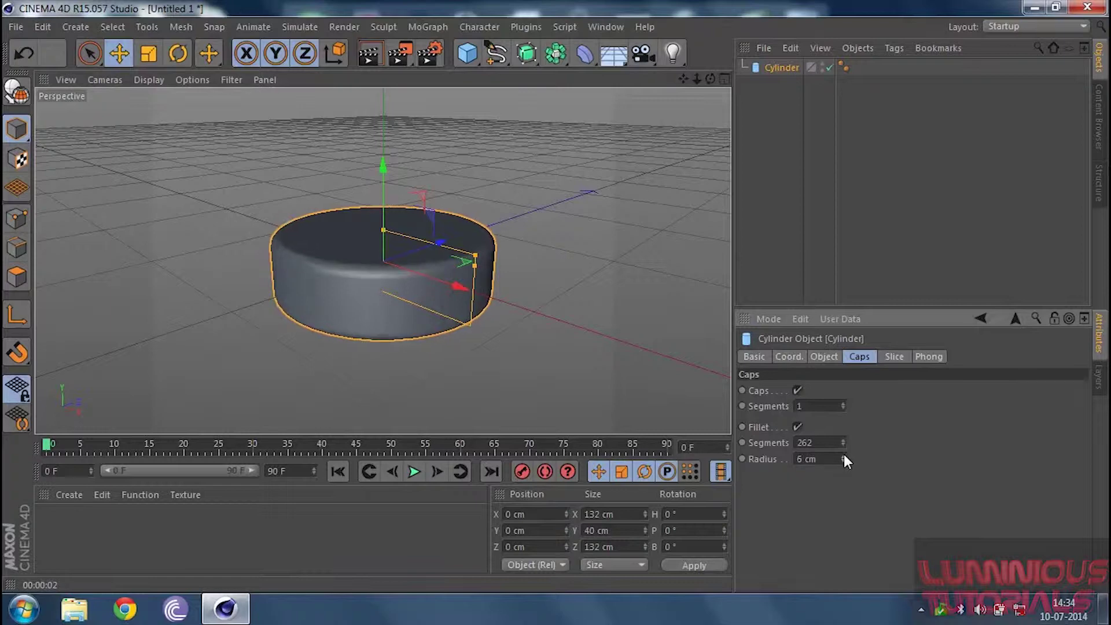
# Step: Add a second cylinder at the origin and shorten it to about 70 cm high
pyautogui.moveTo(699, 75); pyautogui.dragTo(663, 81)
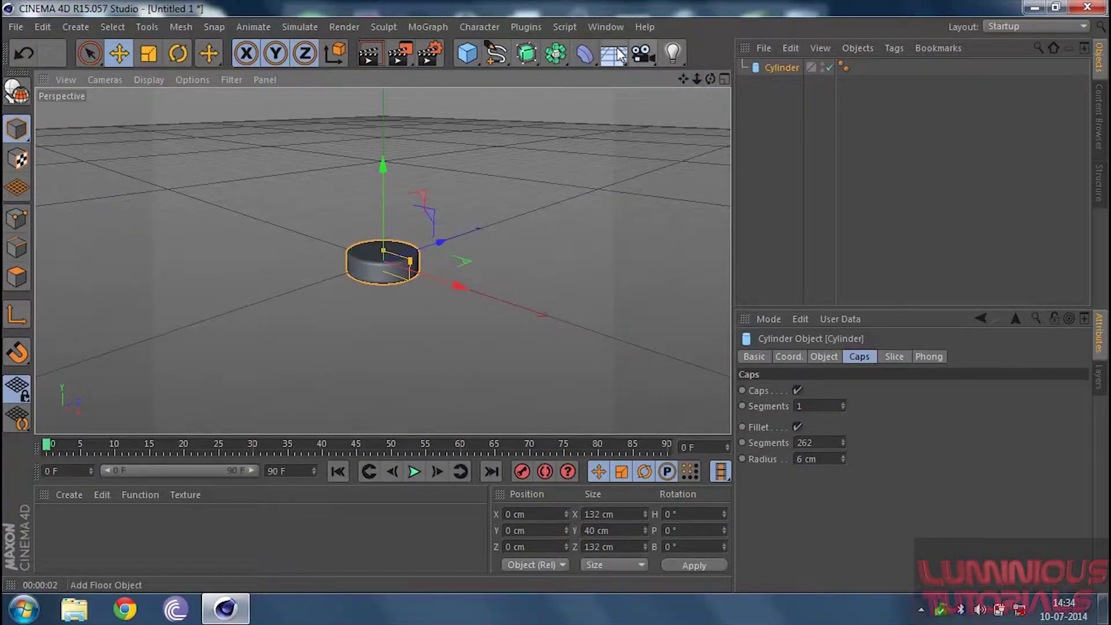
pyautogui.moveTo(710, 78); pyautogui.dragTo(666, 81)
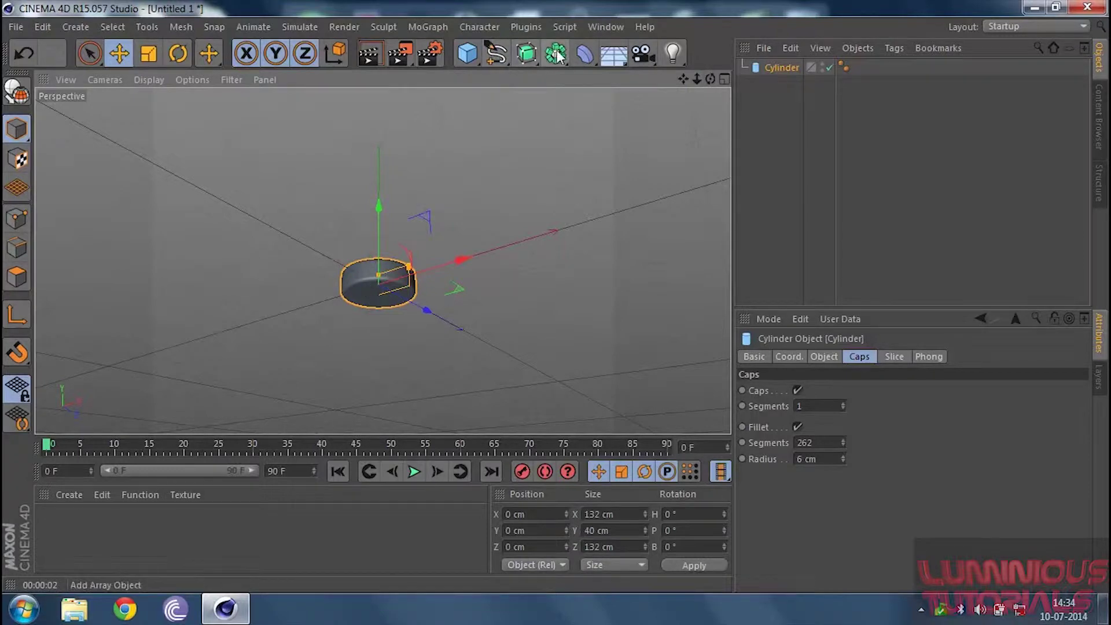
pyautogui.click(466, 53)
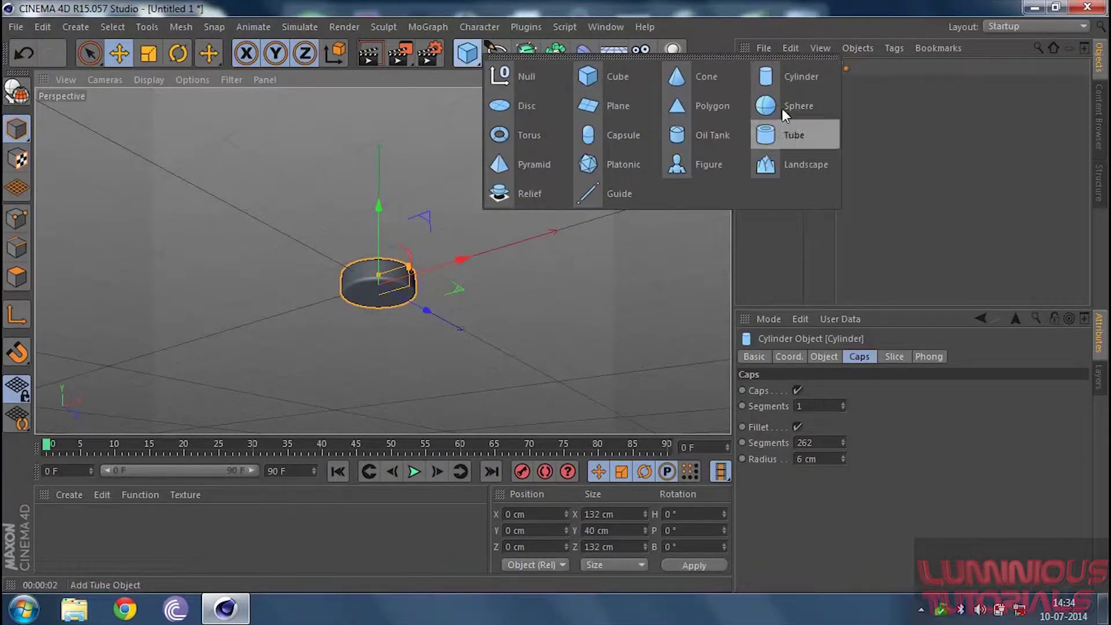
pyautogui.click(786, 69)
pyautogui.moveTo(378, 234); pyautogui.dragTo(408, 279)
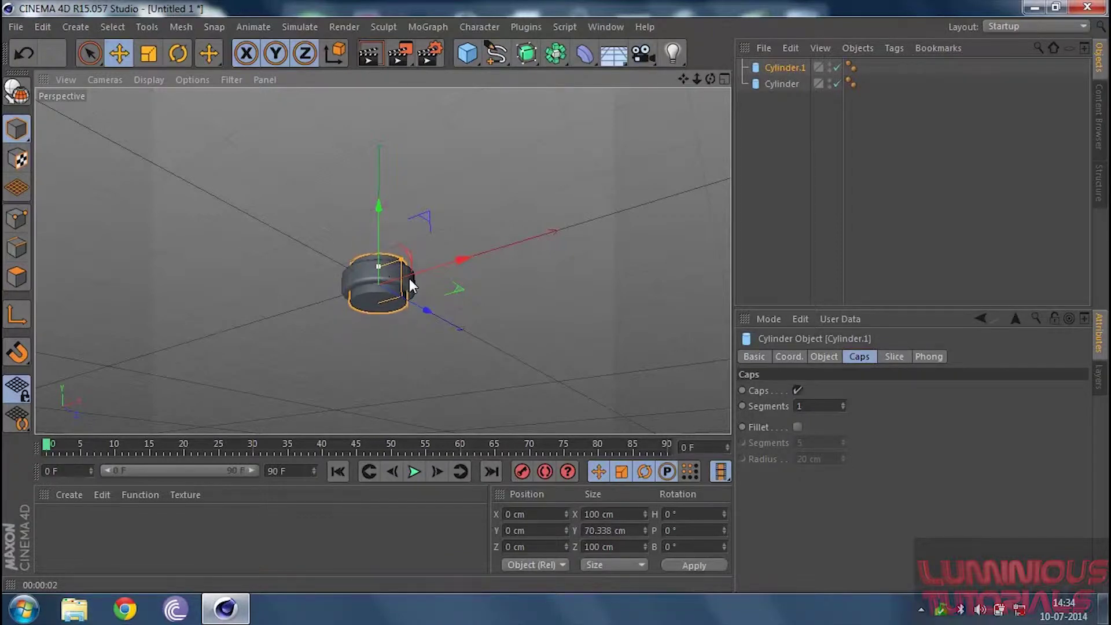
# Step: Reduce the second cylinder's height to 30 cm
pyautogui.click(822, 356)
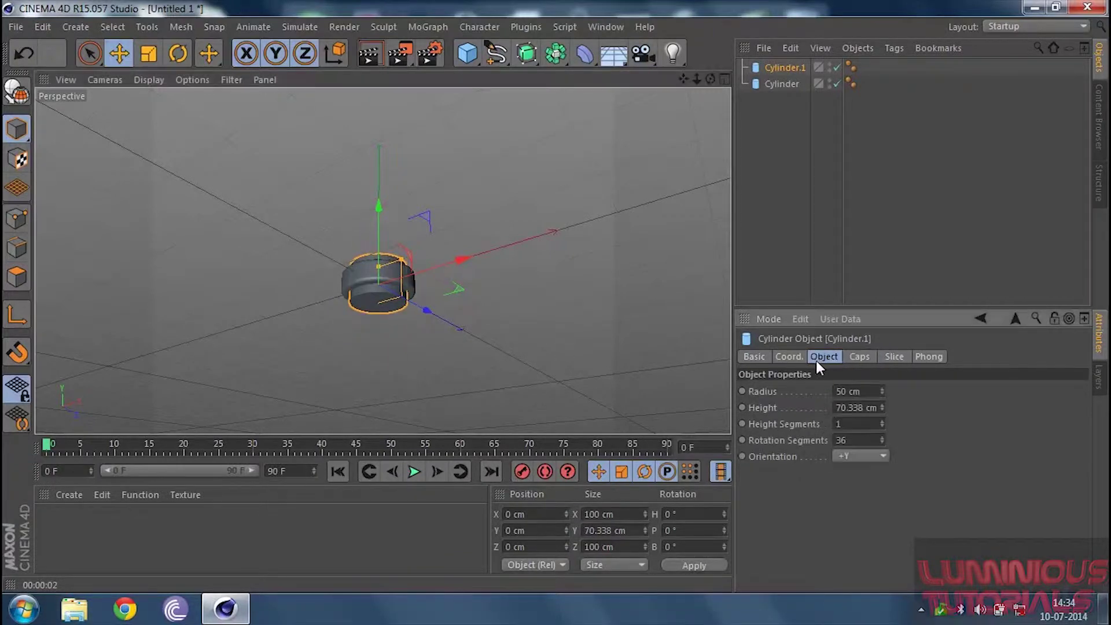
pyautogui.moveTo(882, 407); pyautogui.dragTo(882, 417)
pyautogui.click(871, 405)
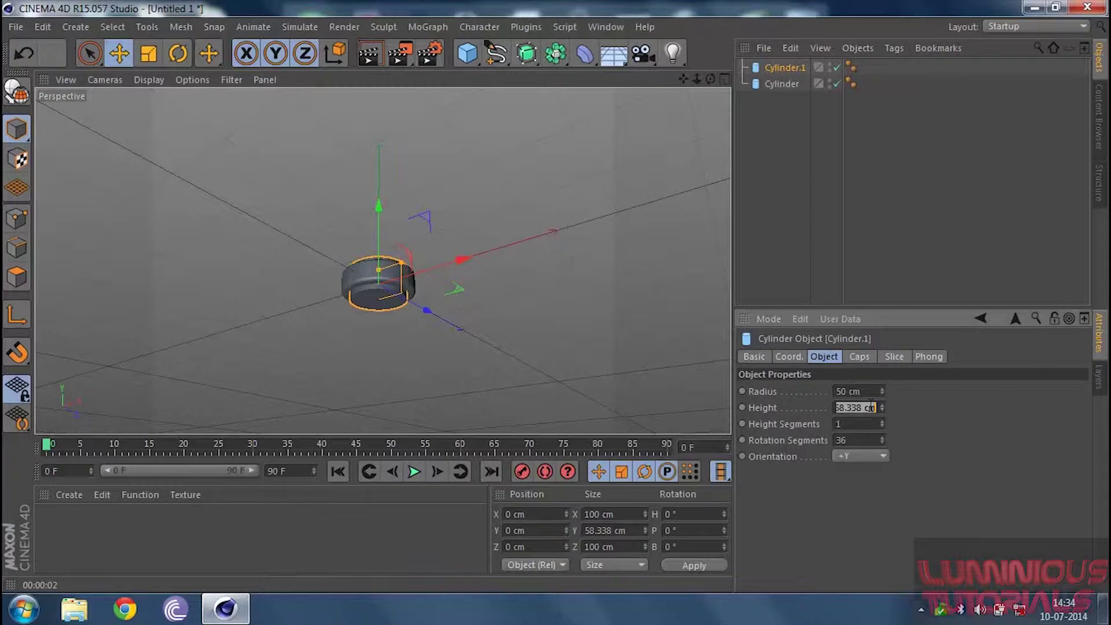
pyautogui.write('50')
pyautogui.press('Return')
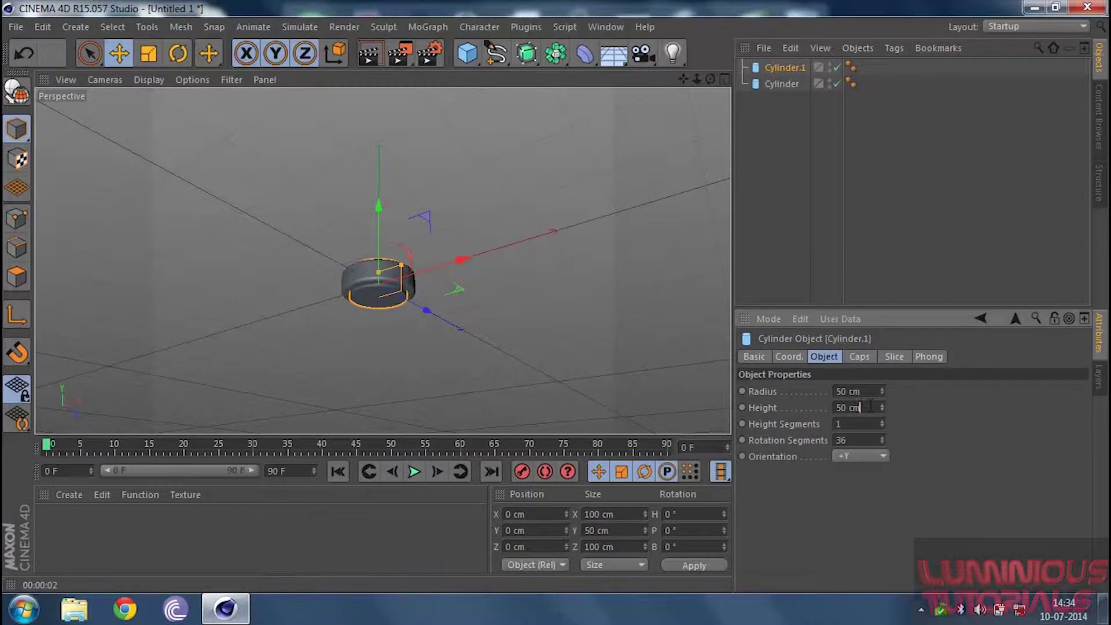
pyautogui.click(858, 409)
pyautogui.write('30')
pyautogui.press('Return')
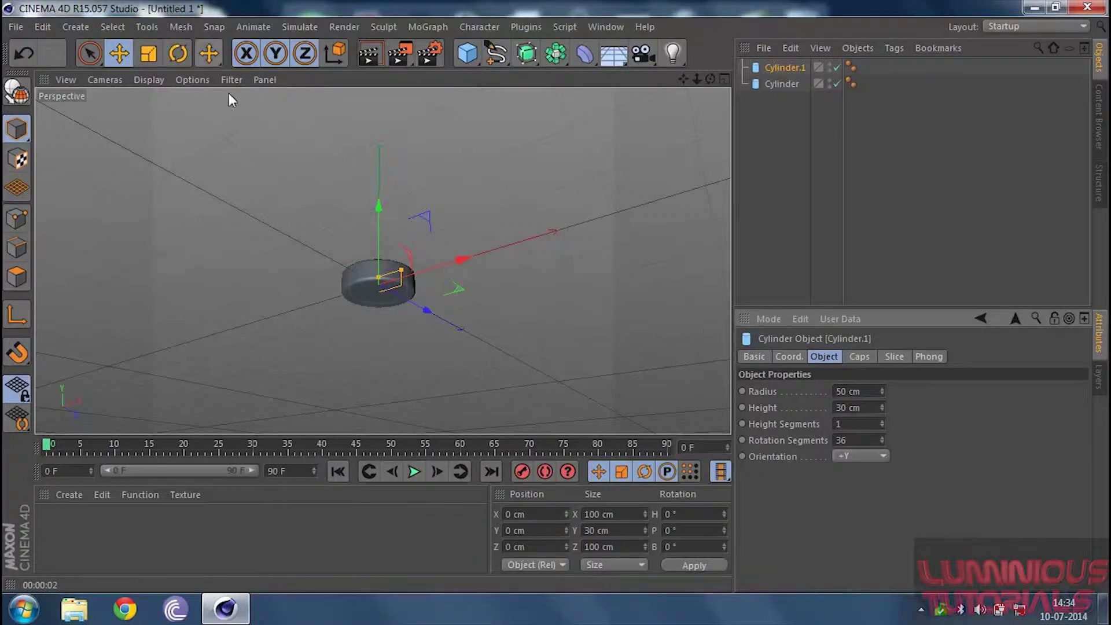
# Step: Set the second cylinder's radius to 40 cm and move it down to about -22 cm on Y, below the seat
pyautogui.click(866, 391)
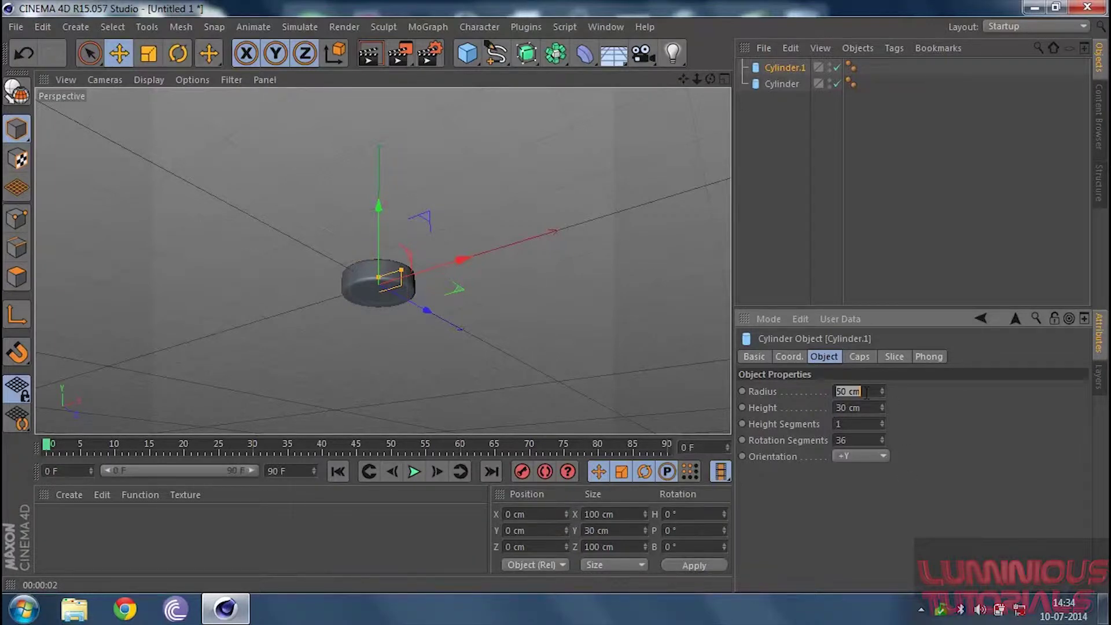
pyautogui.write('40')
pyautogui.press('Return')
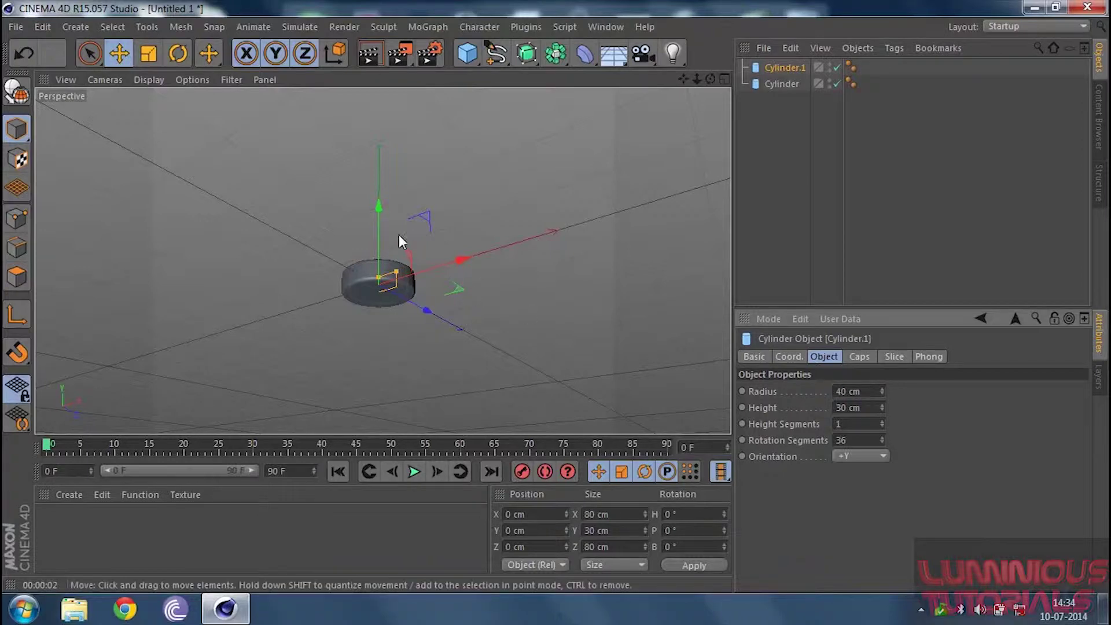
pyautogui.moveTo(379, 210); pyautogui.dragTo(382, 220)
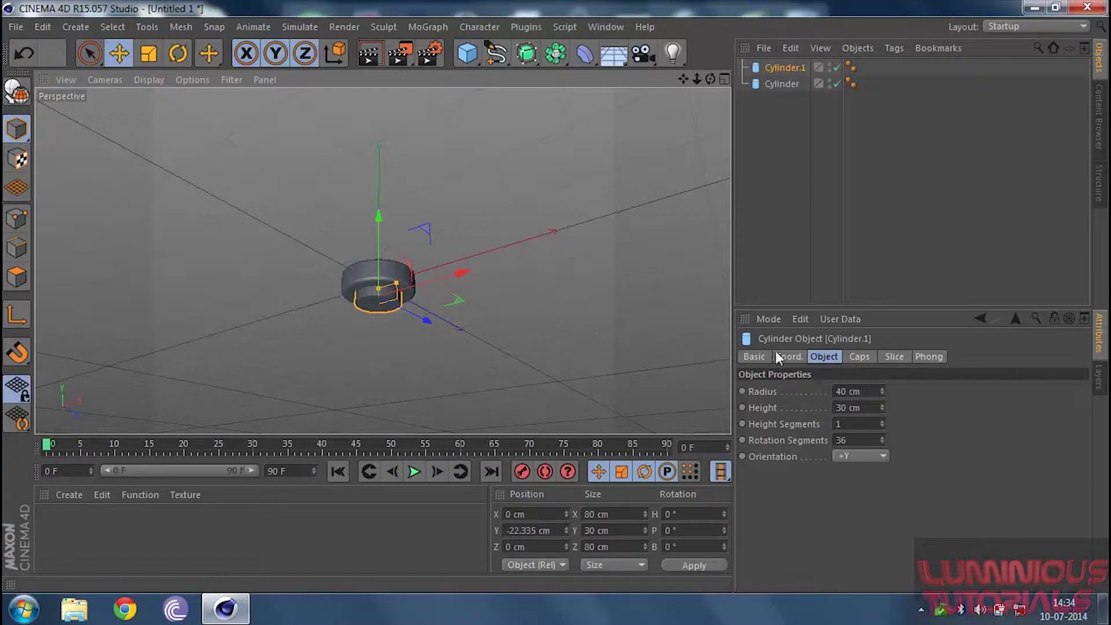
# Step: Set the second cylinder's radius to 35 cm and lower it to about -26 cm on Y
pyautogui.doubleClick(851, 392)
pyautogui.write('35')
pyautogui.press('Return')
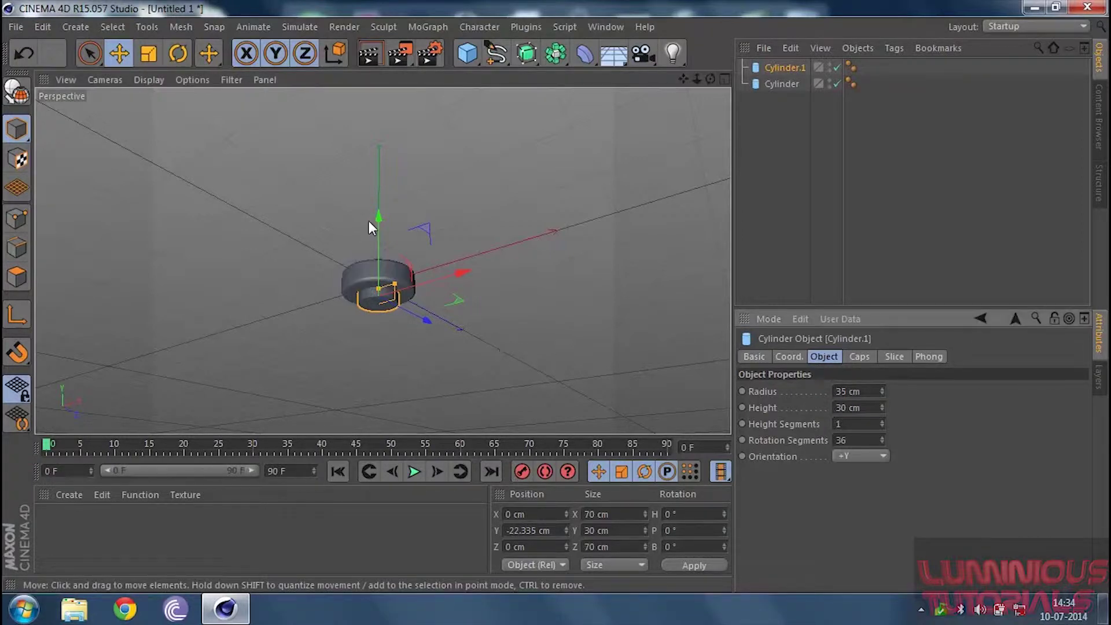
pyautogui.moveTo(379, 220); pyautogui.dragTo(381, 221)
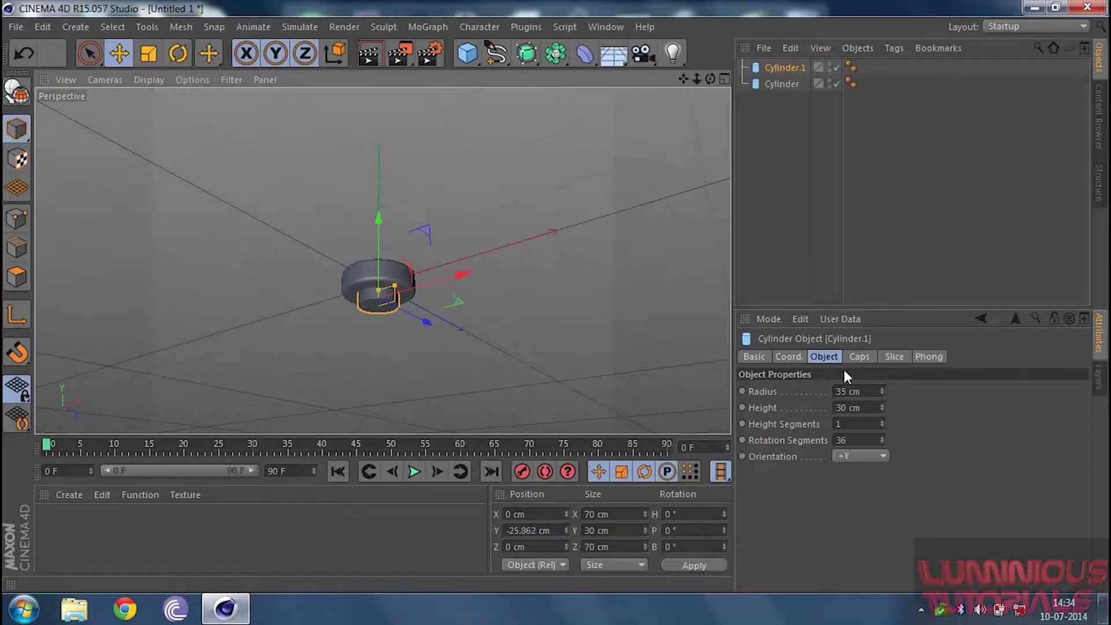
# Step: Fillet the second cylinder's caps with 42 segments and a 4 cm radius
pyautogui.click(860, 358)
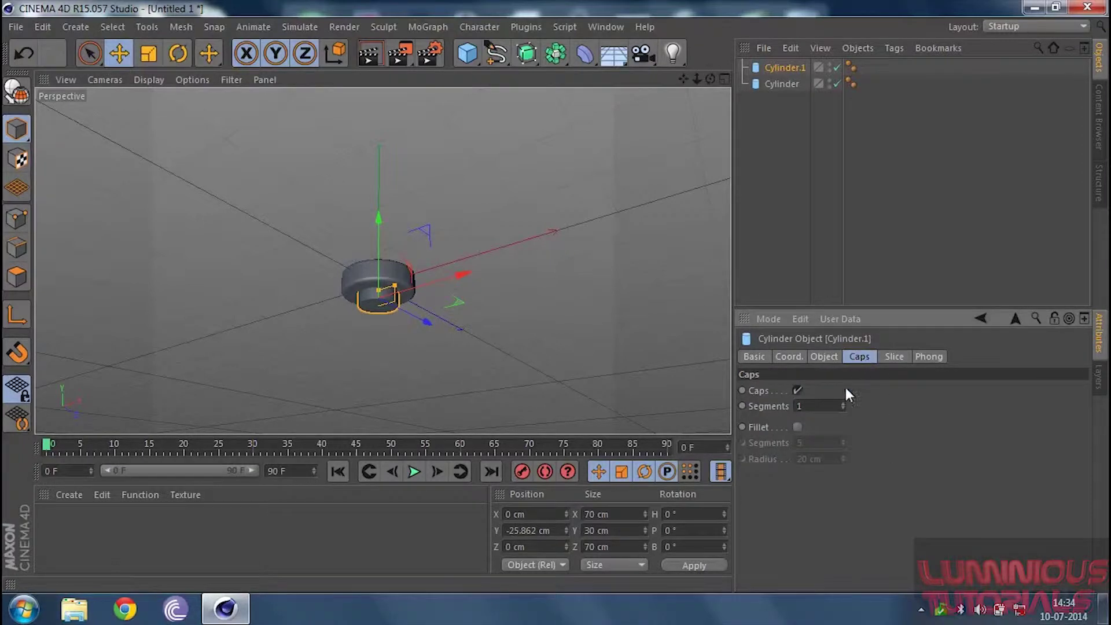
pyautogui.click(797, 427)
pyautogui.click(818, 442)
pyautogui.write('42')
pyautogui.click(832, 460)
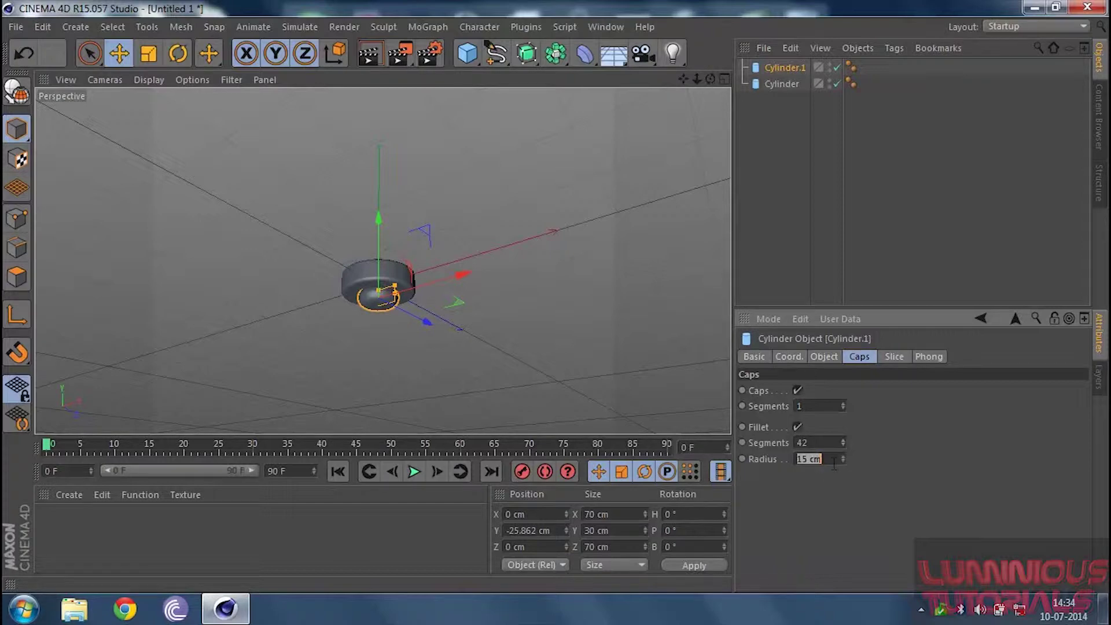
pyautogui.write('4')
pyautogui.press('Return')
# Step: Raise the second cylinder to about -23 cm on Y so it sits closer under the seat
pyautogui.moveTo(712, 79); pyautogui.dragTo(712, 53)
pyautogui.moveTo(393, 183); pyautogui.dragTo(391, 172)
pyautogui.moveTo(710, 83); pyautogui.dragTo(451, 134)
pyautogui.moveTo(371, 200); pyautogui.dragTo(376, 205)
pyautogui.moveTo(713, 85)
pyautogui.mouseDown()
pyautogui.moveTo(701, 107)
pyautogui.moveTo(695, 87)
pyautogui.moveTo(708, 82)
pyautogui.mouseUp()
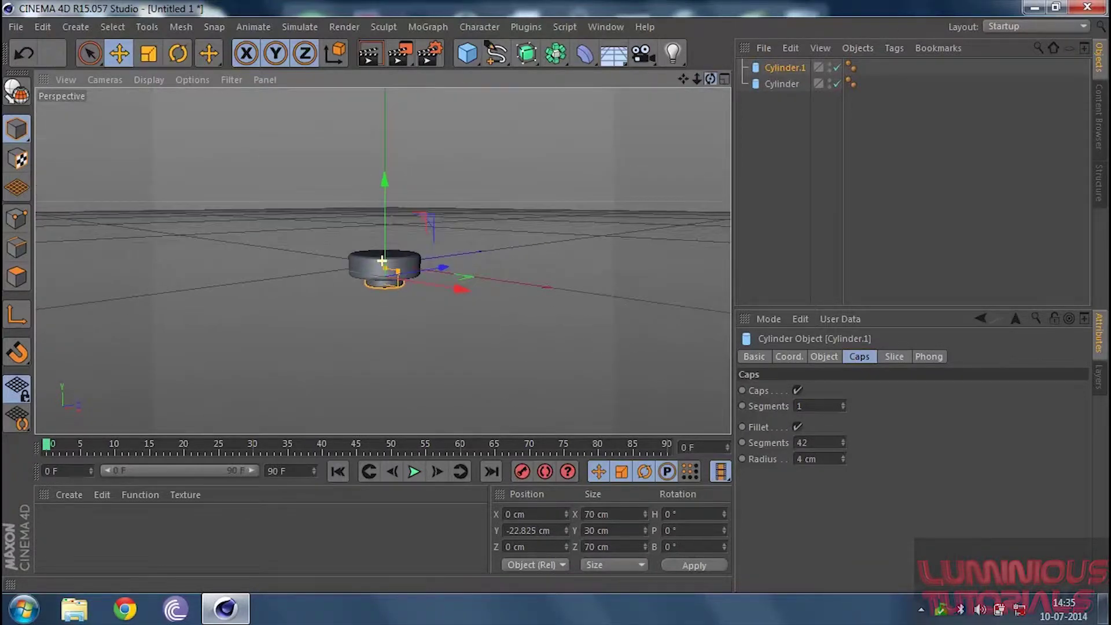
# Step: Examine the Chair Stand on its own in Components of Chairs And Tables.c4d, hiding the Chair Seat, and return to the Untitled 1 scene
pyautogui.click(605, 27)
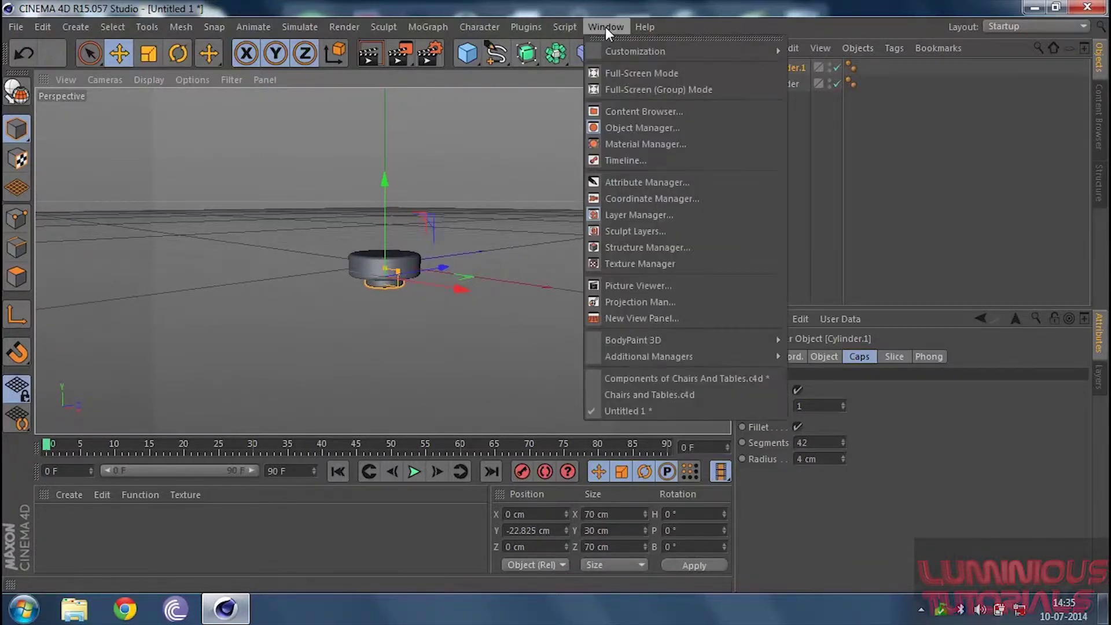
pyautogui.click(651, 383)
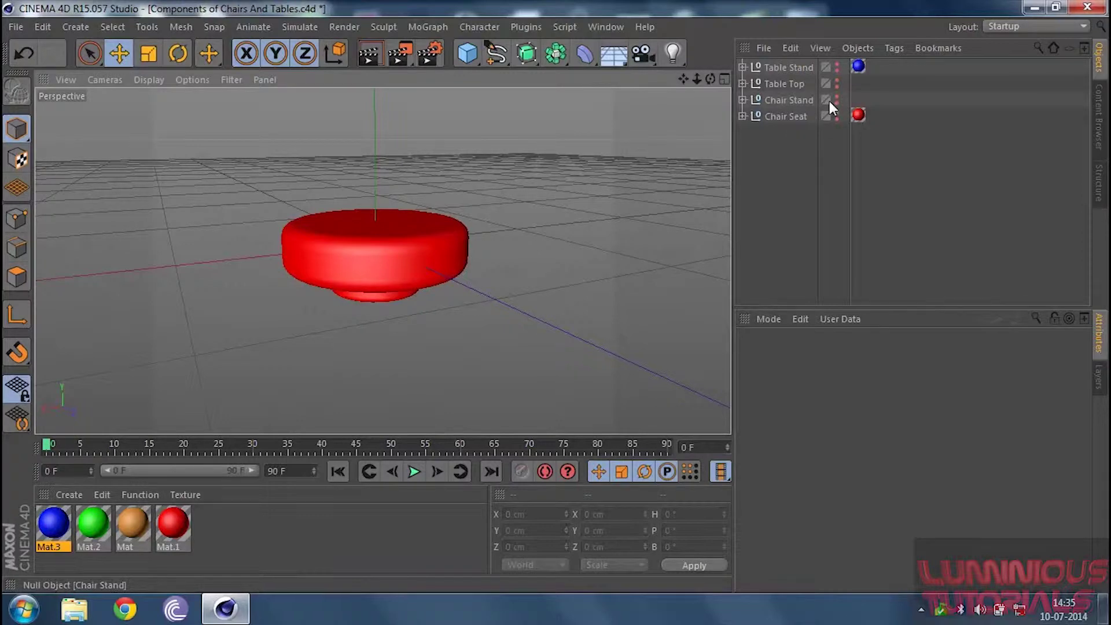
pyautogui.click(836, 96)
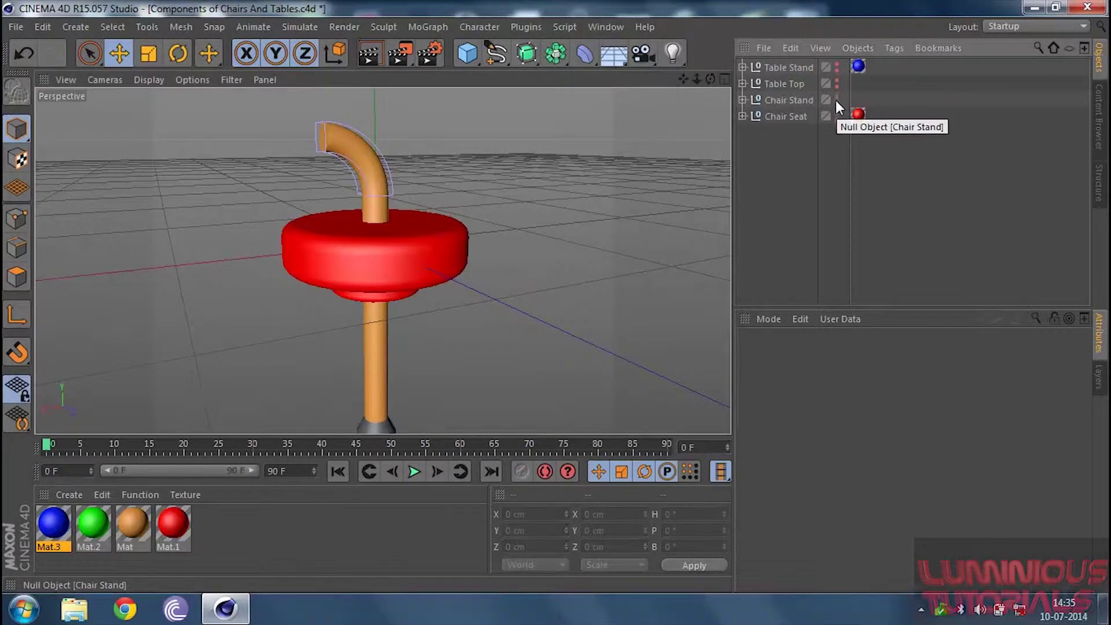
pyautogui.click(837, 113)
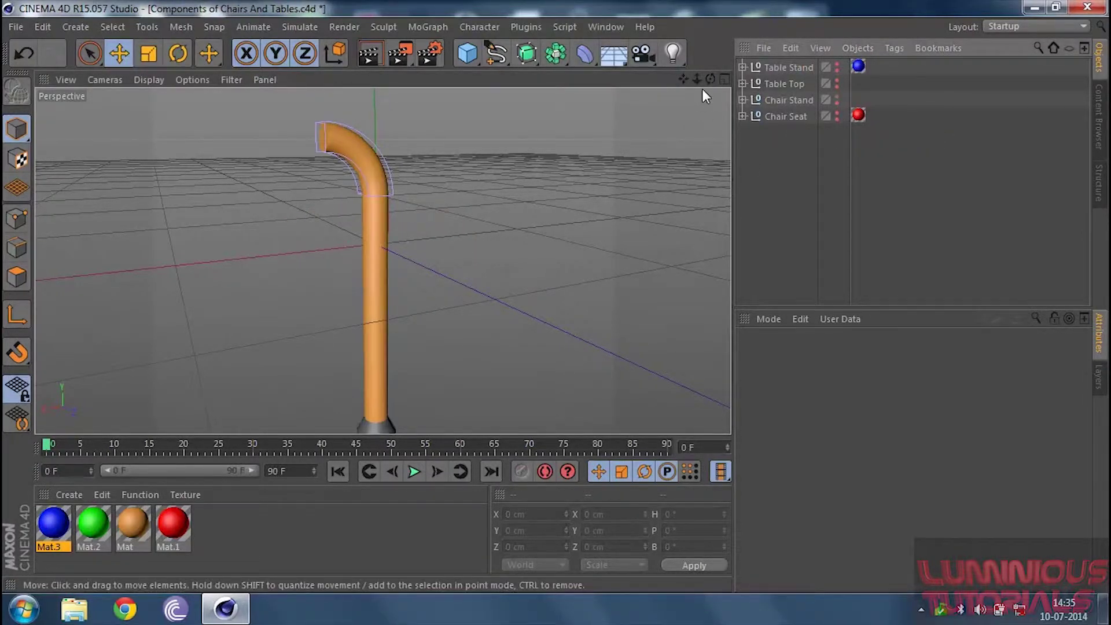
pyautogui.moveTo(696, 80)
pyautogui.mouseDown()
pyautogui.moveTo(755, 81)
pyautogui.moveTo(702, 75)
pyautogui.mouseUp()
pyautogui.click(619, 26)
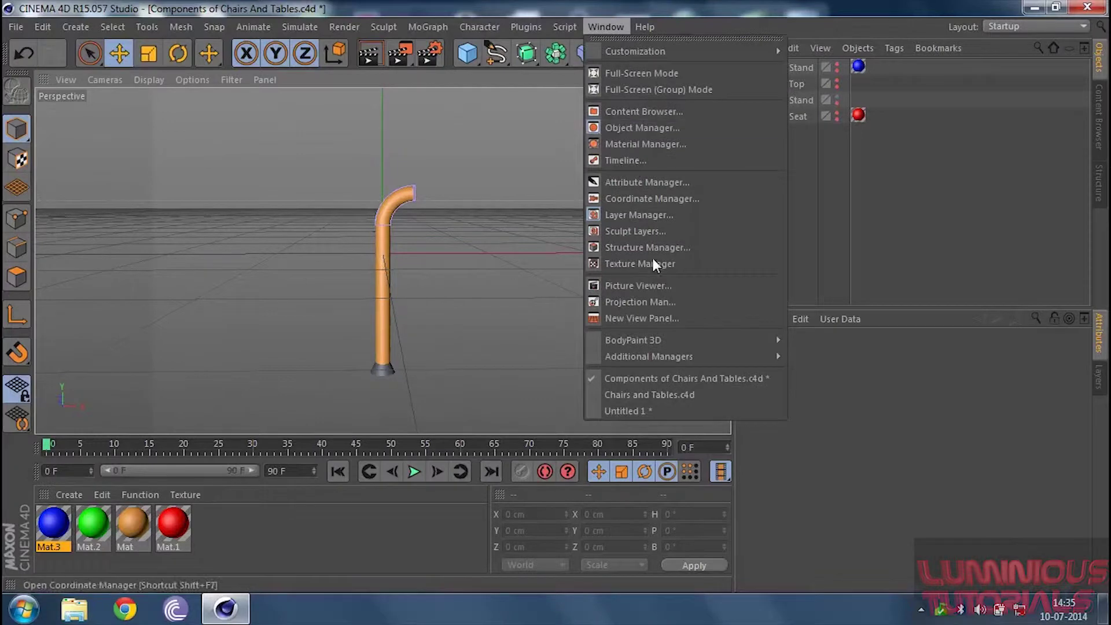
pyautogui.click(733, 408)
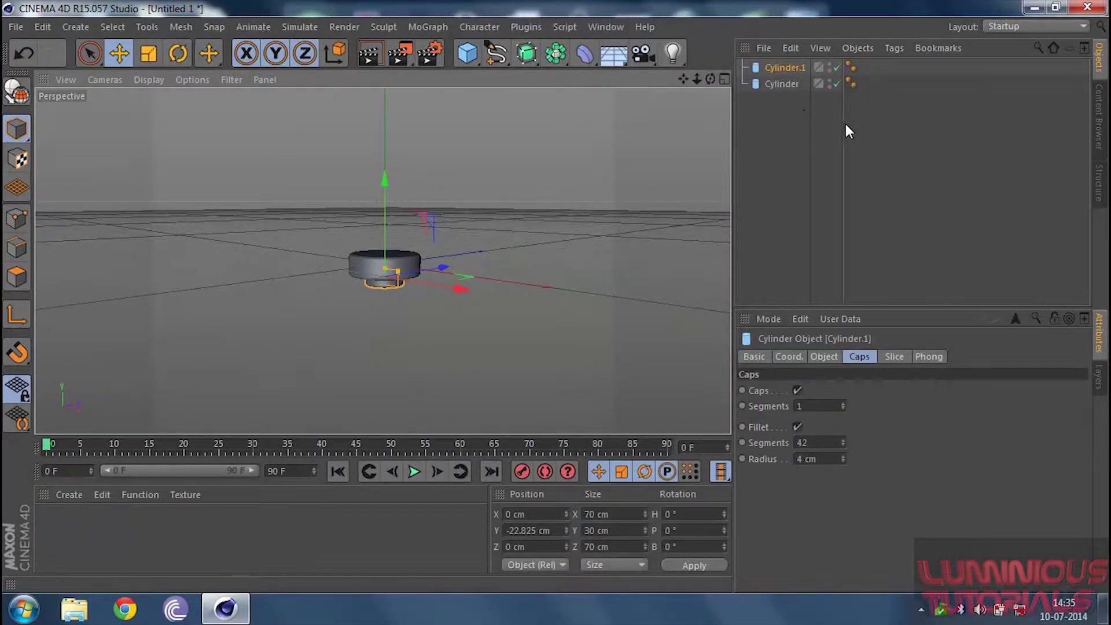
# Step: Group both cylinders under a null and name it "Chair Seat"
pyautogui.moveTo(873, 127); pyautogui.dragTo(768, 58)
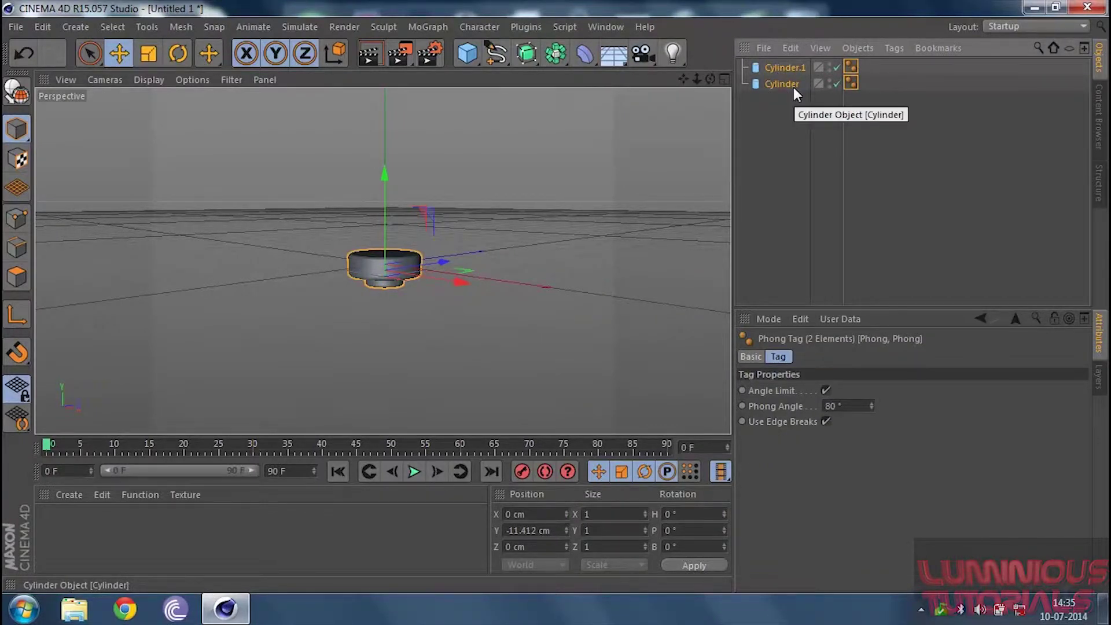
pyautogui.hotkey('alt', 'g')
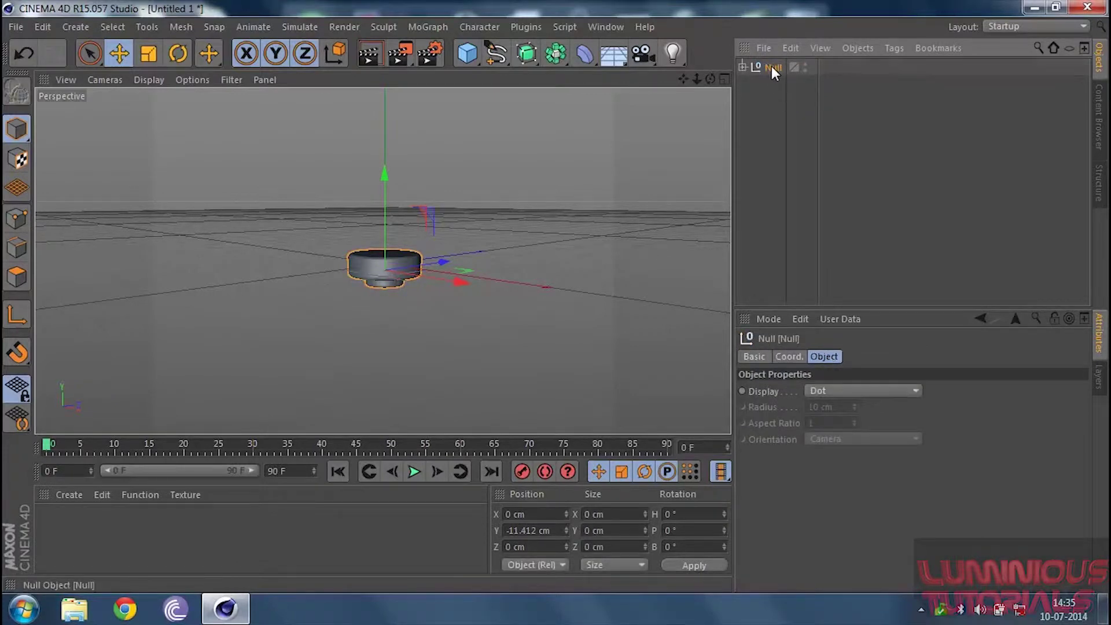
pyautogui.doubleClick(773, 67)
pyautogui.write('Chair')
pyautogui.press('Return')
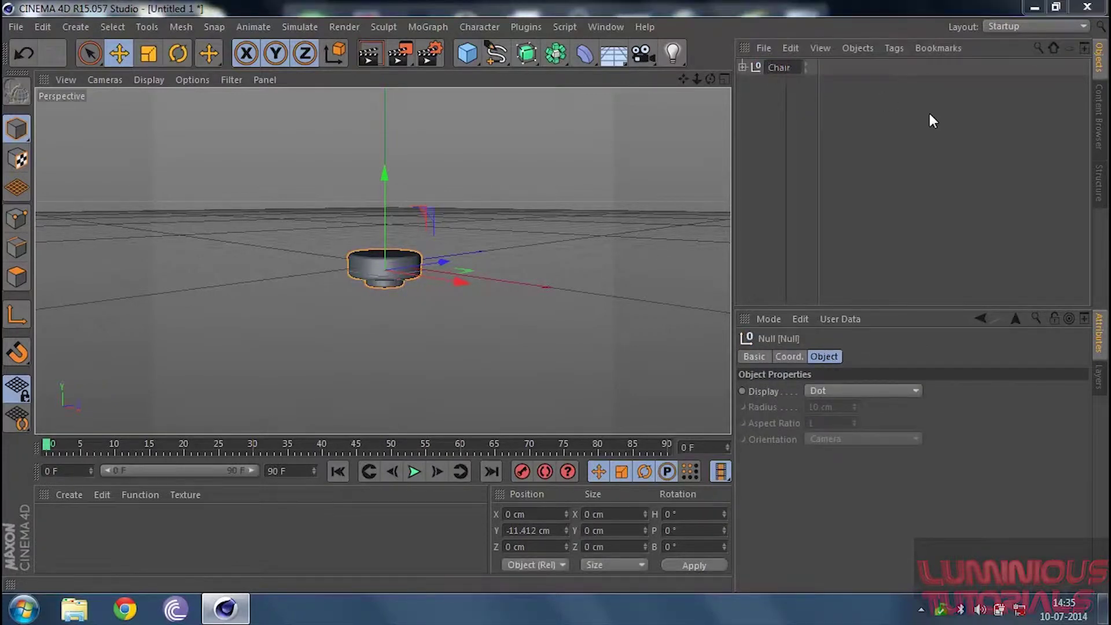
pyautogui.write('Seat')
pyautogui.press('Return')
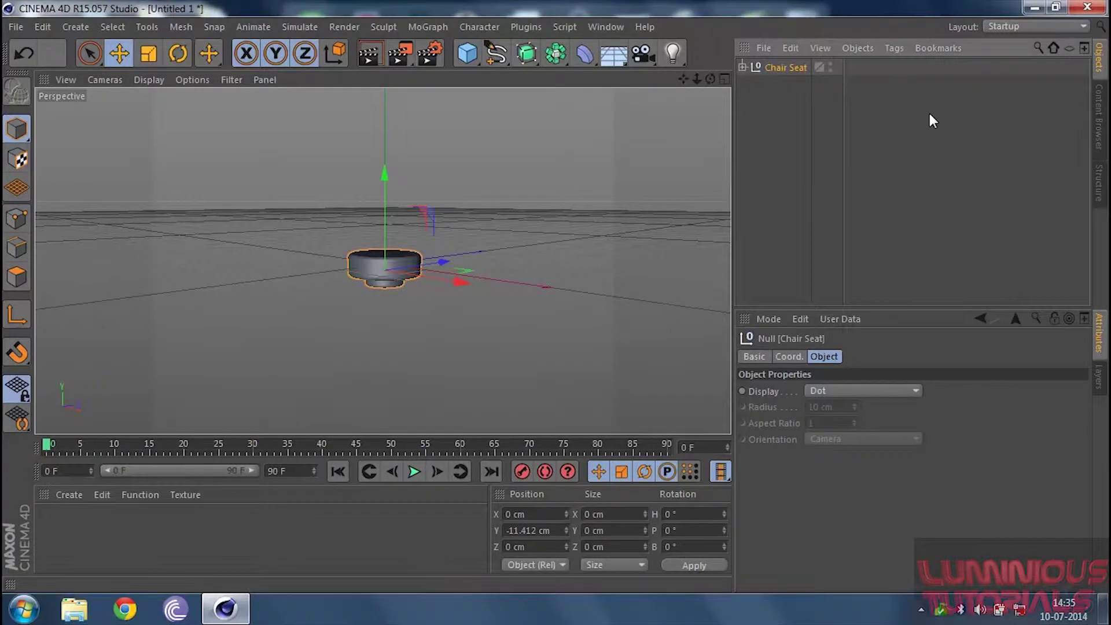
pyautogui.click(816, 141)
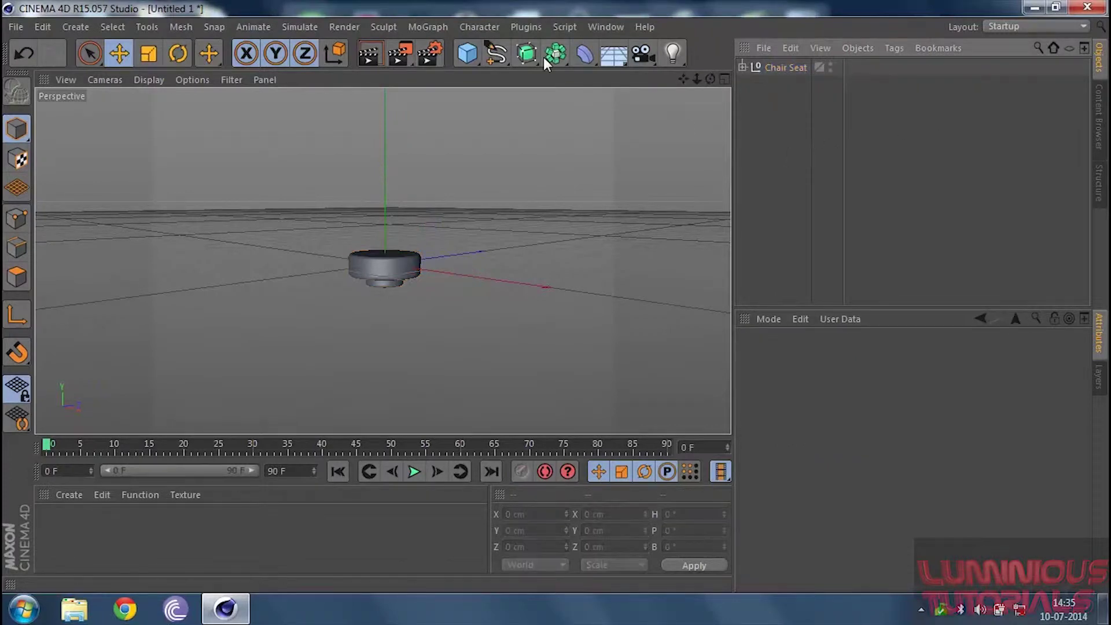
# Step: Add a thin cylinder at the origin with a 6 cm radius and a 300 cm height
pyautogui.moveTo(462, 61); pyautogui.dragTo(808, 71)
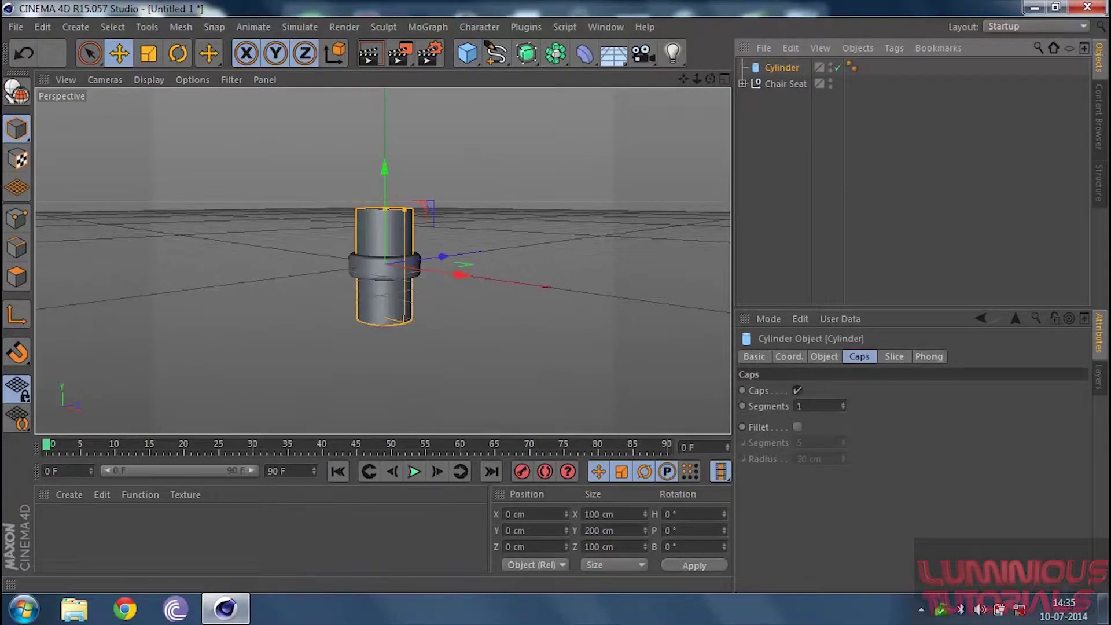
pyautogui.click(829, 354)
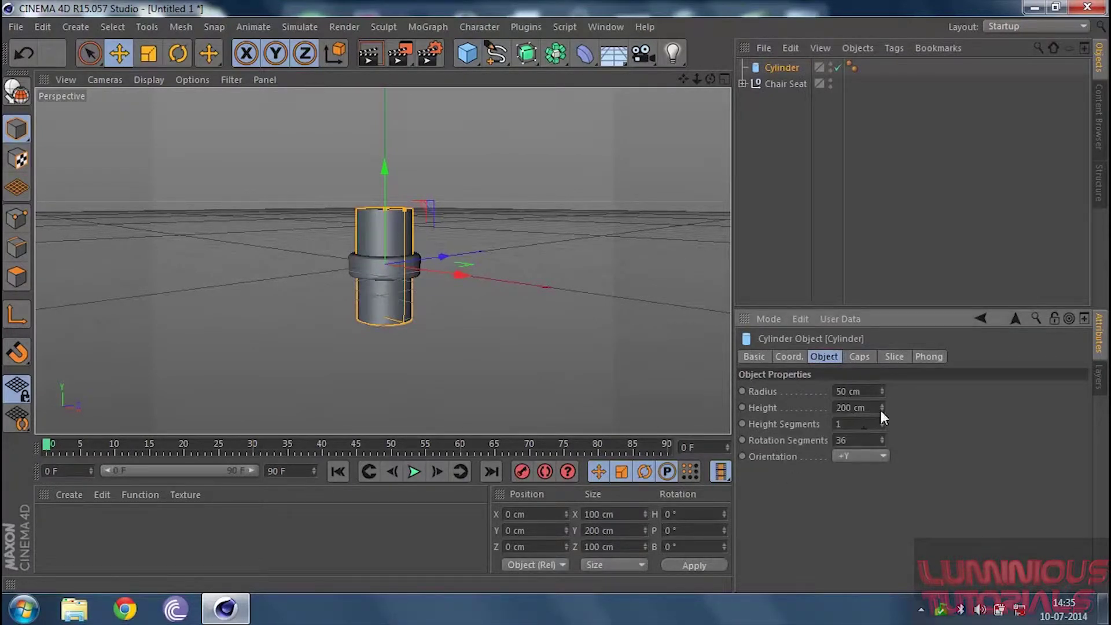
pyautogui.moveTo(881, 391); pyautogui.dragTo(881, 431)
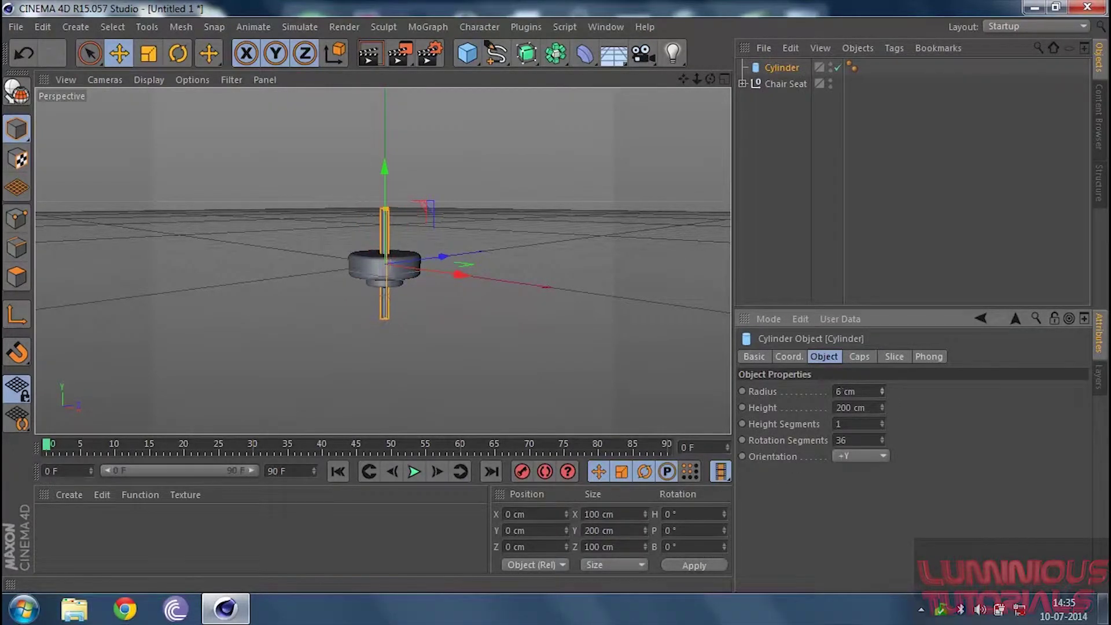
pyautogui.click(873, 408)
pyautogui.hotkey('ctrl', 'a')
pyautogui.press('BackSpace')
pyautogui.write('300')
pyautogui.press('Return')
pyautogui.click(636, 249)
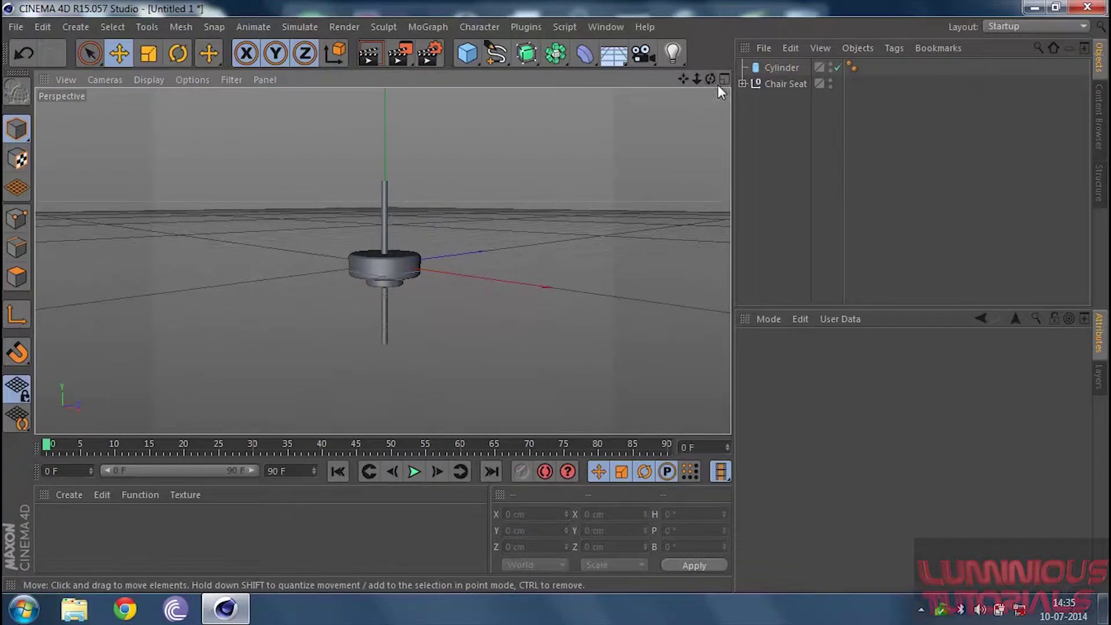
# Step: Add a Bend deformer as a child of the thin cylinder, fitted to its size
pyautogui.click(775, 67)
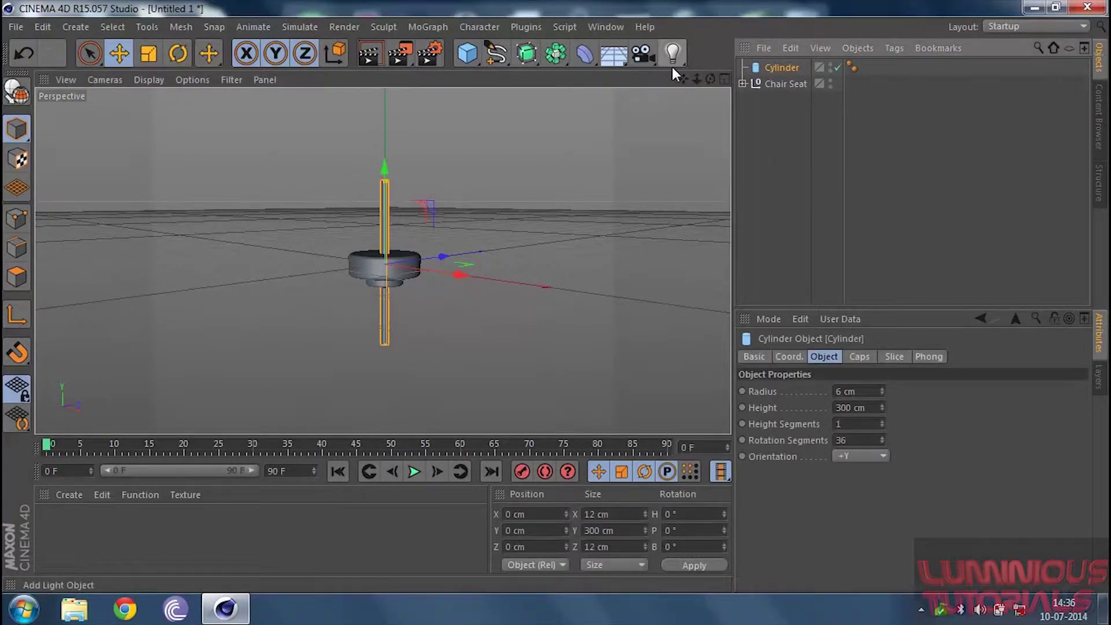
pyautogui.keyDown('shift'); pyautogui.click(592, 55); pyautogui.keyUp('shift')
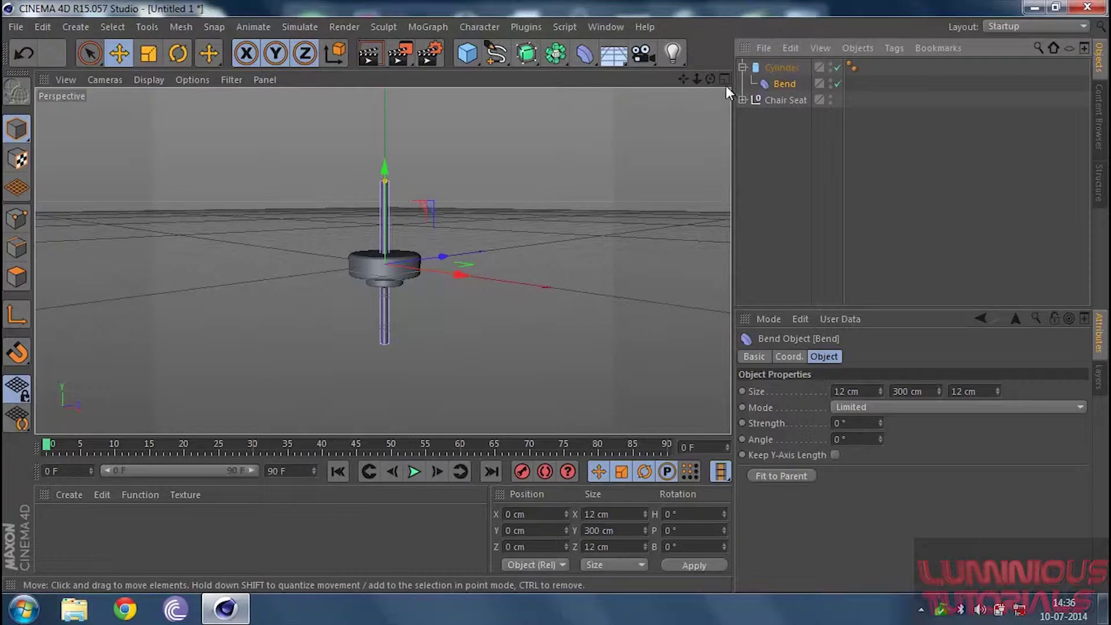
pyautogui.moveTo(710, 79); pyautogui.dragTo(707, 85)
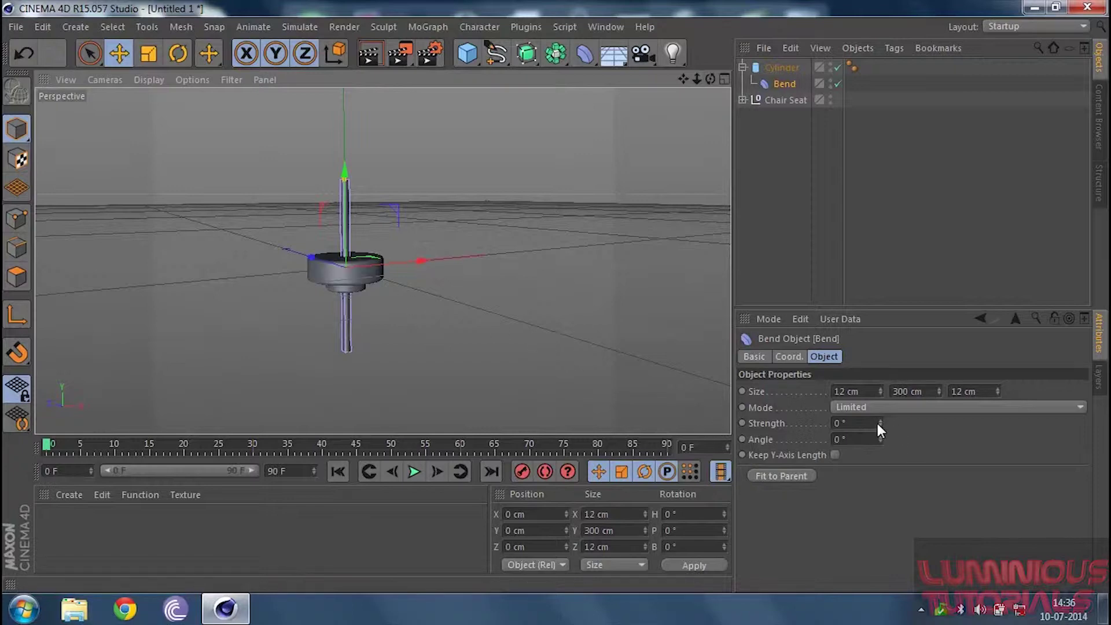
# Step: Try a Bend strength of 87° on the thin cylinder and reset it to 0°
pyautogui.moveTo(879, 421); pyautogui.dragTo(879, 387)
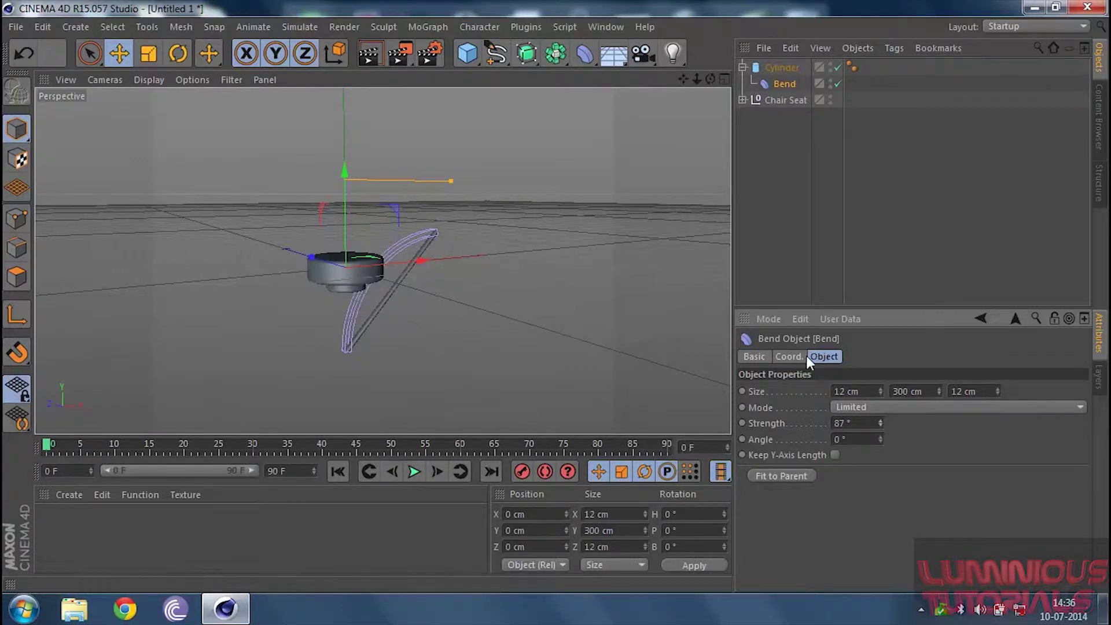
pyautogui.click(866, 422)
pyautogui.write('0')
pyautogui.press('Return')
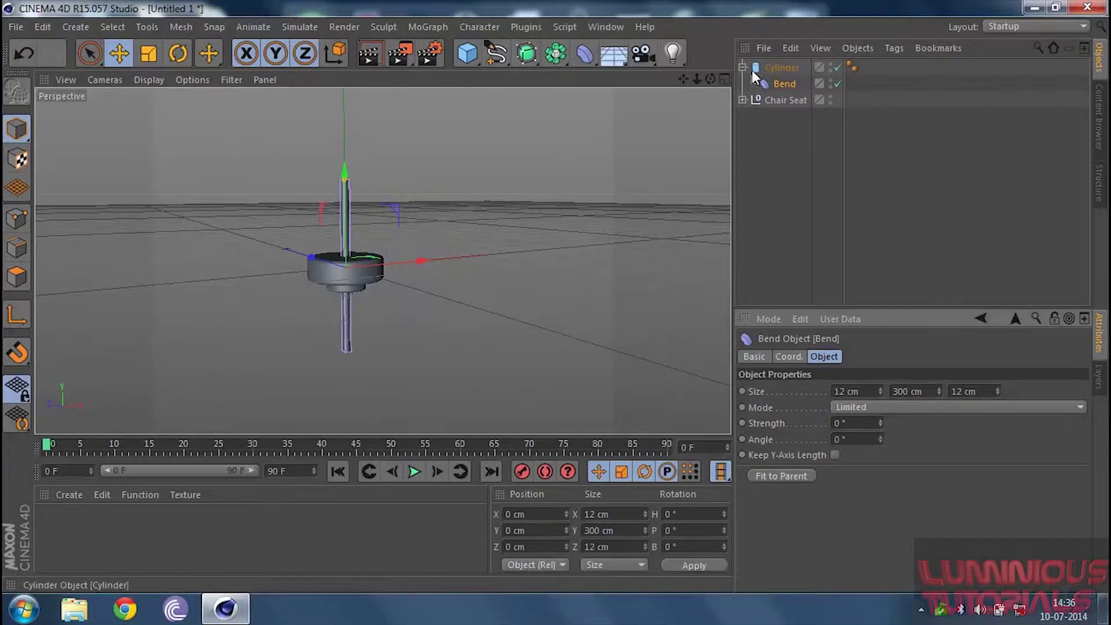
# Step: Set the thin cylinder's height segments to 300
pyautogui.click(770, 69)
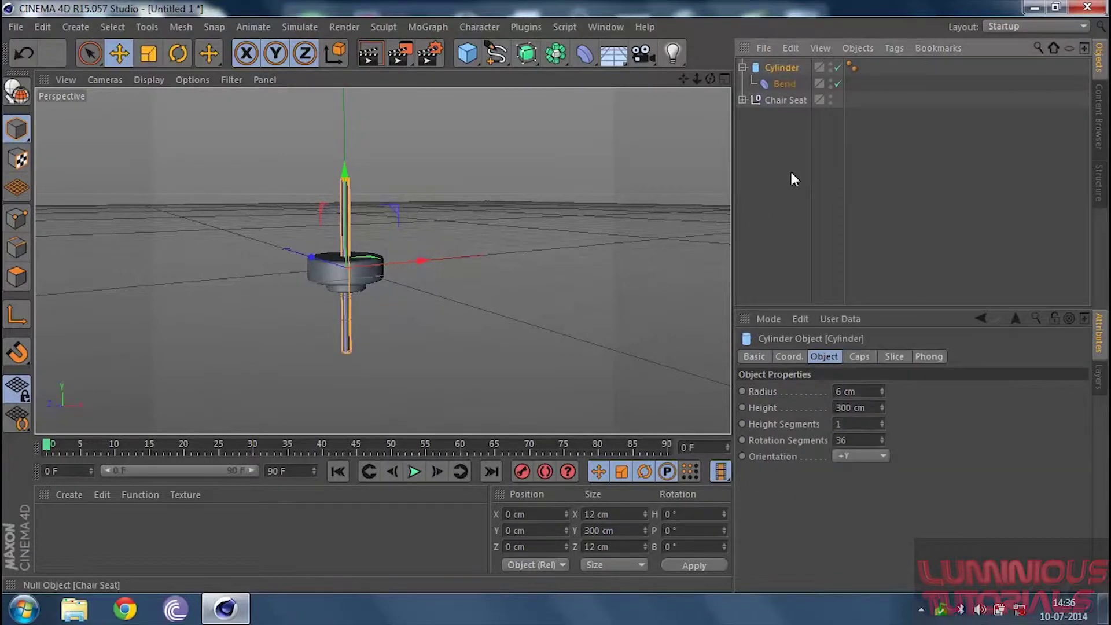
pyautogui.click(859, 423)
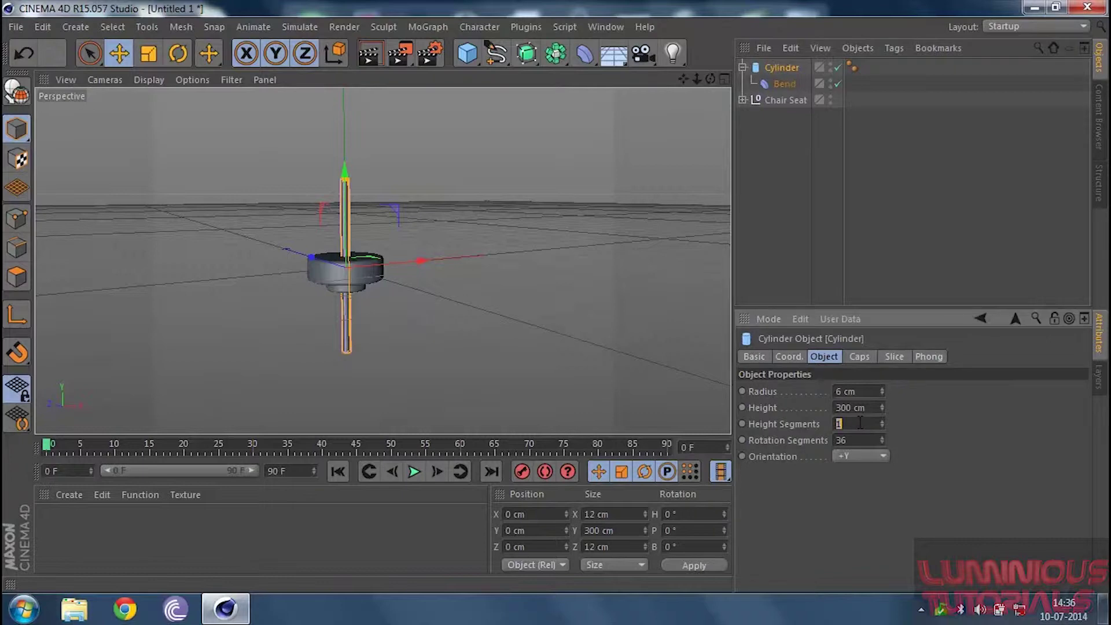
pyautogui.write('300')
# Step: Test the Bend on the segmented cylinder with a strength of 97° and return the strength to 0°
pyautogui.click(782, 84)
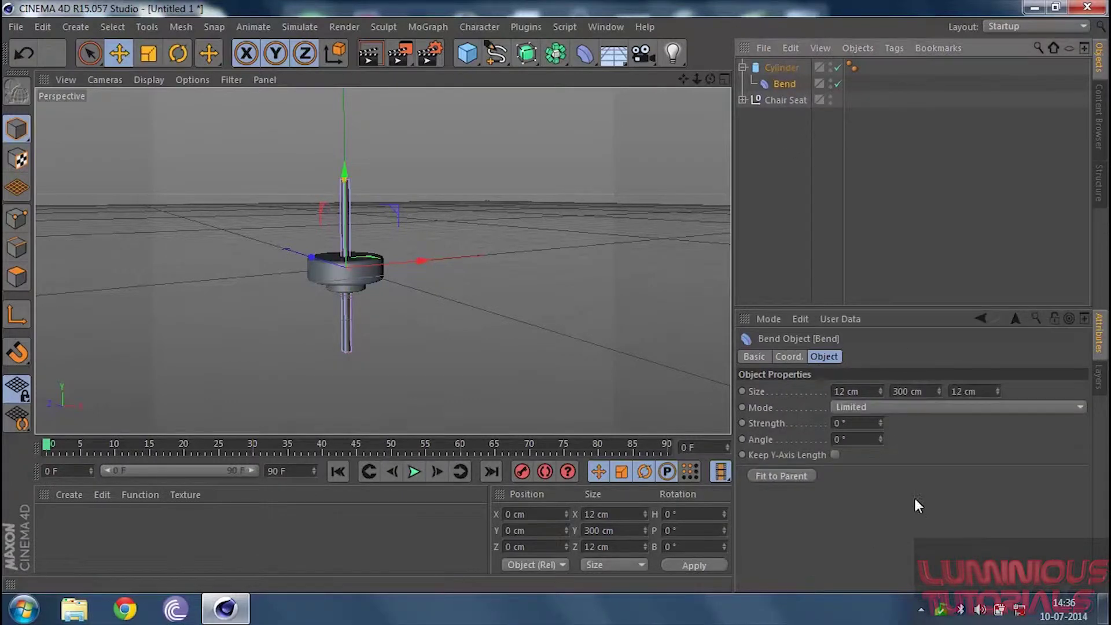
pyautogui.moveTo(877, 421); pyautogui.dragTo(914, 404)
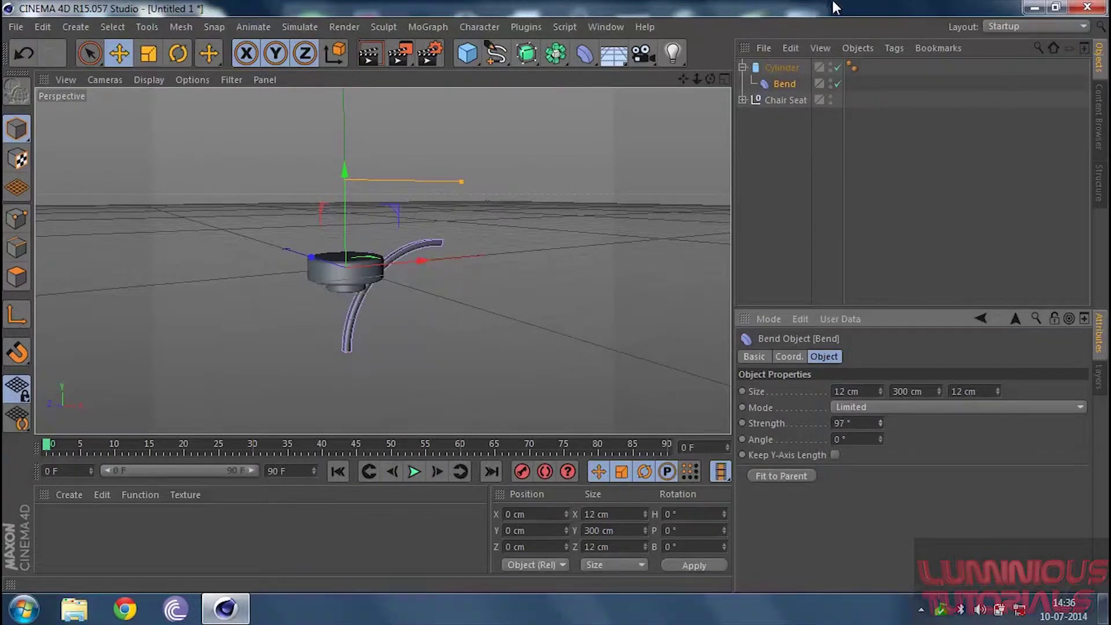
pyautogui.moveTo(710, 80); pyautogui.dragTo(613, 160)
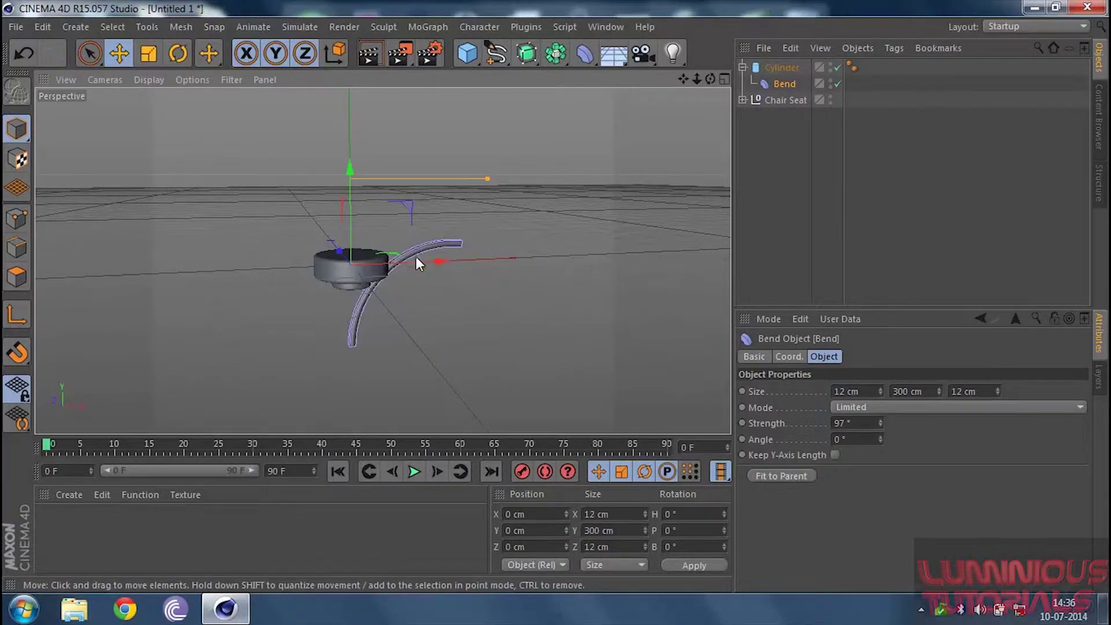
pyautogui.doubleClick(874, 422)
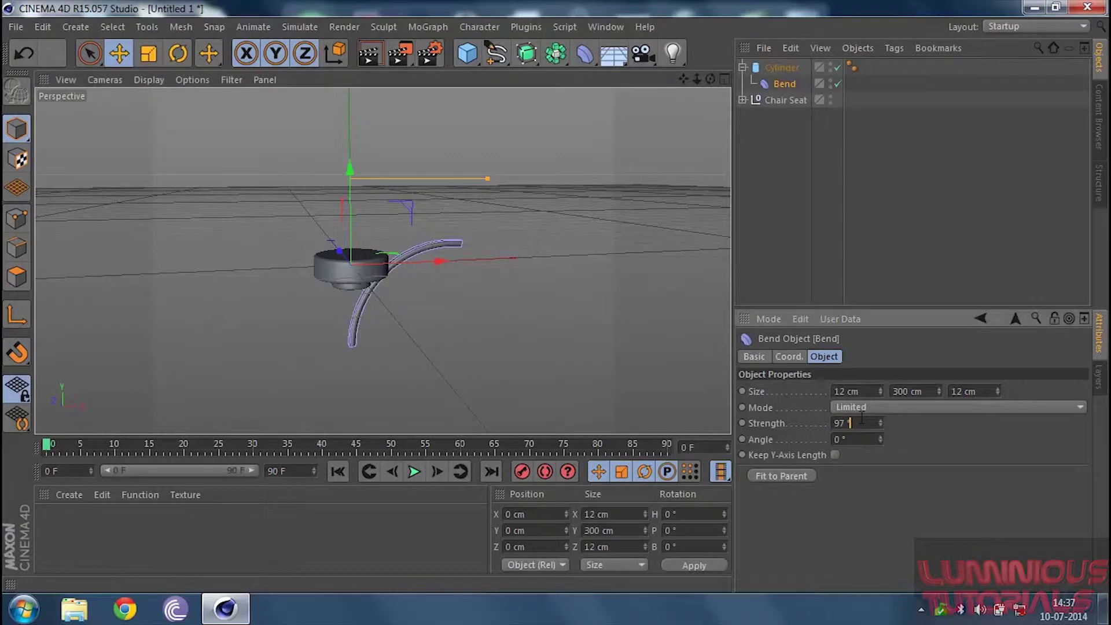
pyautogui.write('0')
pyautogui.press('Return')
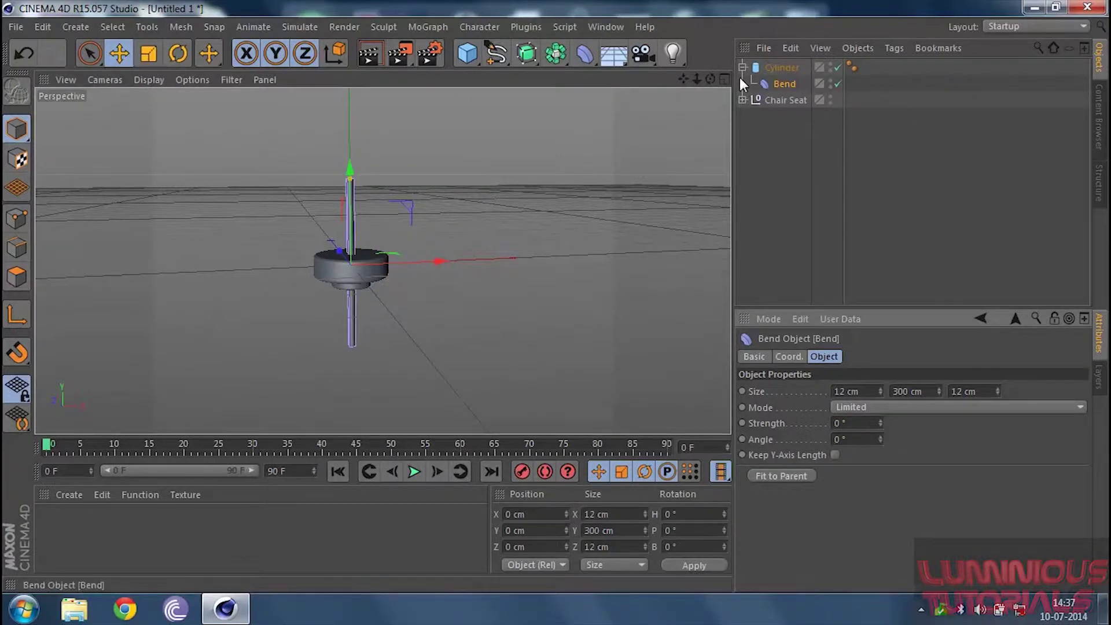
# Step: Set the Bend deformer's Y size to 40 cm and move it up to about 130 cm on Y, at the cylinder's upper end
pyautogui.moveTo(939, 391); pyautogui.dragTo(938, 466)
pyautogui.moveTo(351, 168); pyautogui.dragTo(344, 102)
pyautogui.click(912, 391)
pyautogui.write('40')
pyautogui.press('Return')
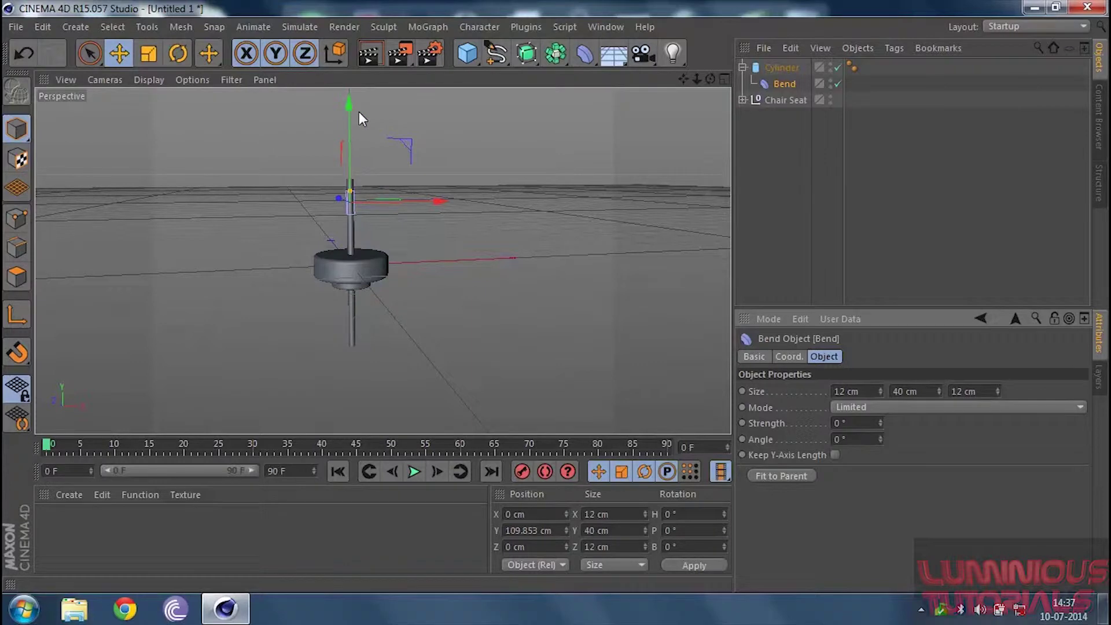
pyautogui.moveTo(350, 107); pyautogui.dragTo(350, 96)
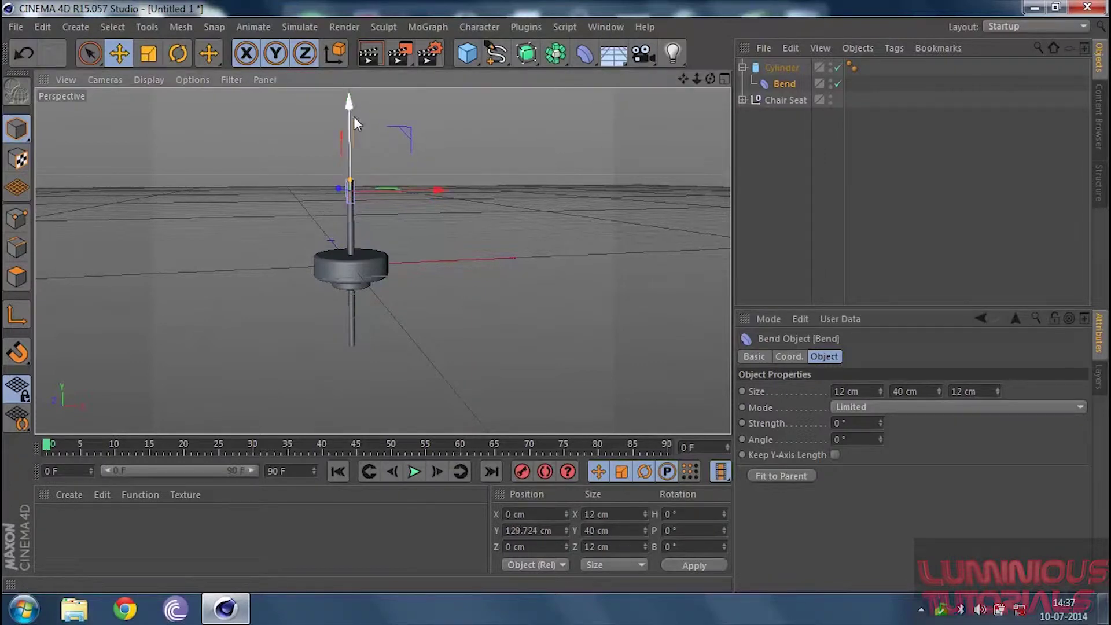
pyautogui.click(351, 240)
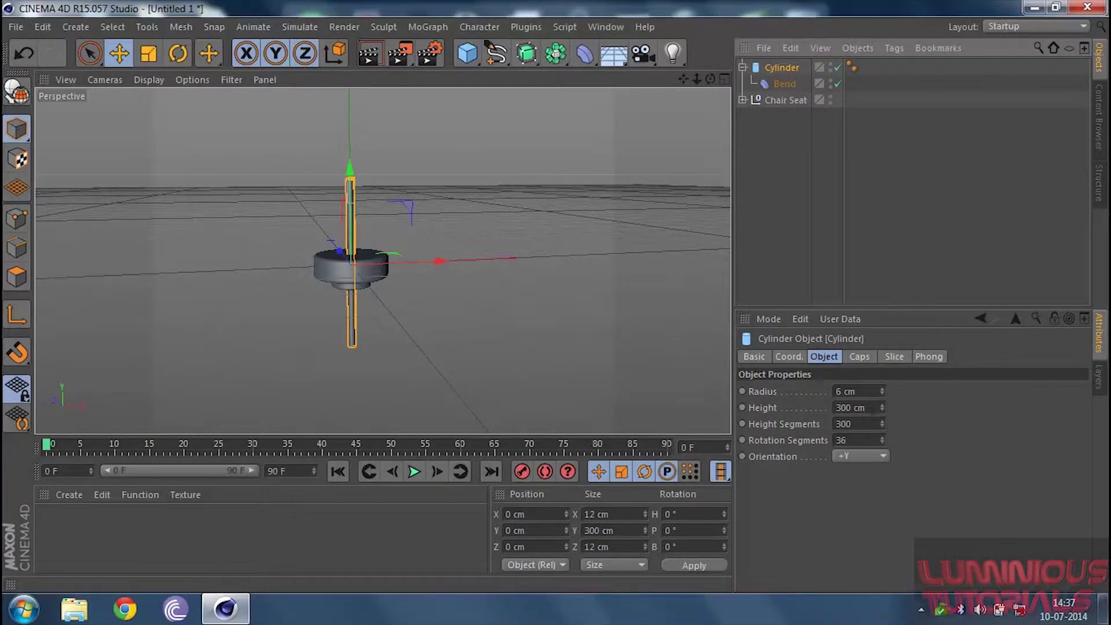
# Step: Set the thin cylinder's height to 250 cm
pyautogui.doubleClick(871, 408)
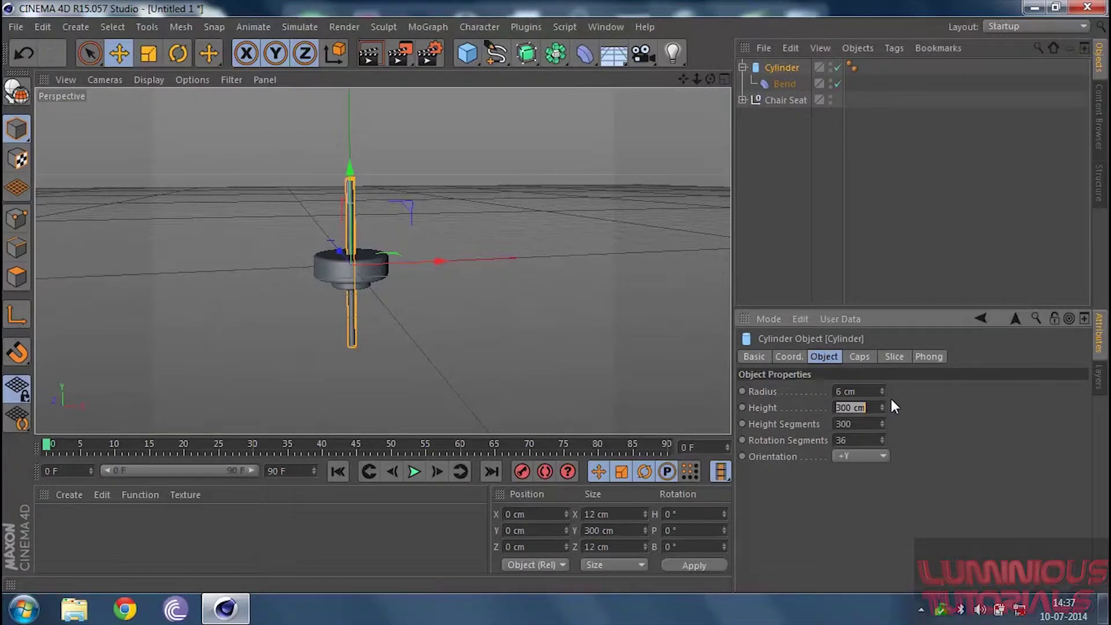
pyautogui.write('250')
pyautogui.press('Return')
pyautogui.click(611, 204)
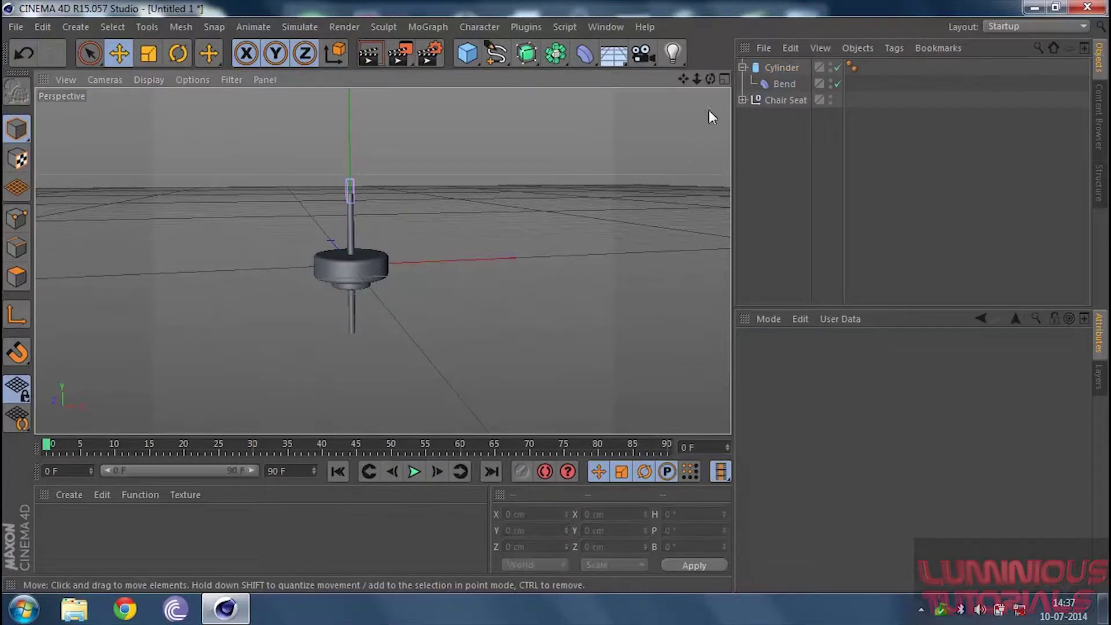
# Step: Lower the Bend deformer to about 107 cm on Y and set its strength to 90°
pyautogui.click(782, 84)
pyautogui.moveTo(350, 109); pyautogui.dragTo(351, 122)
pyautogui.click(786, 219)
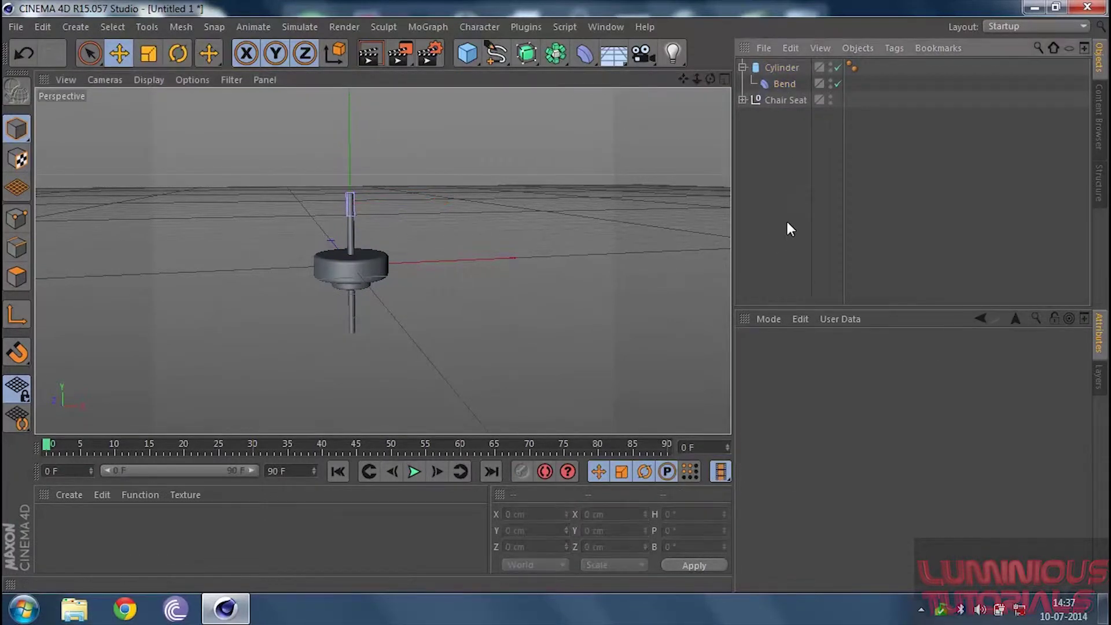
pyautogui.click(778, 85)
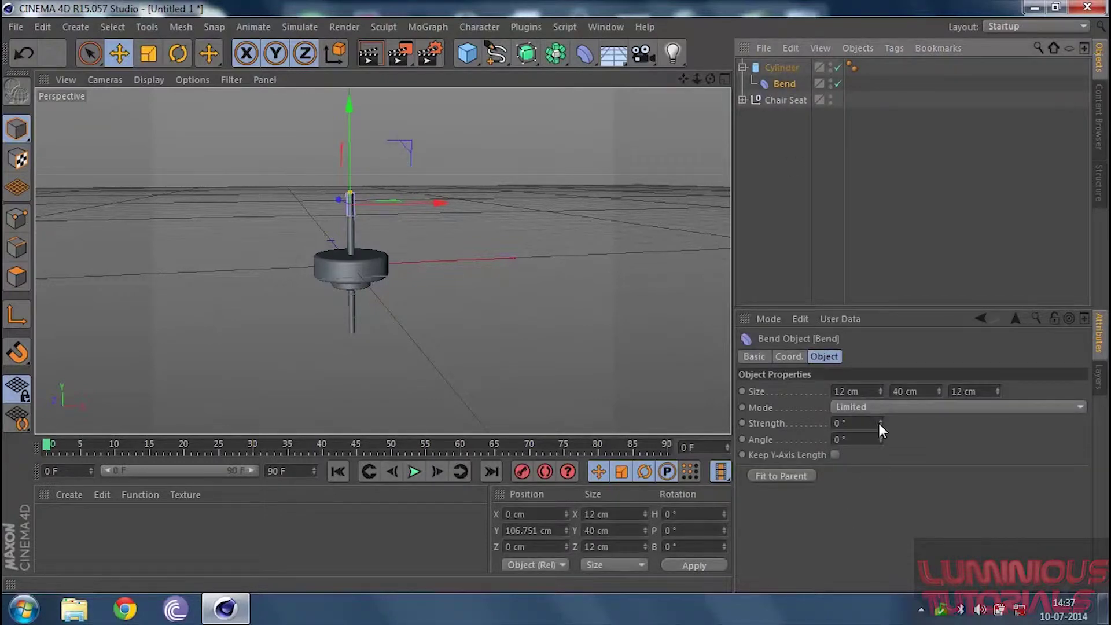
pyautogui.click(857, 422)
pyautogui.write('90')
pyautogui.press('Return')
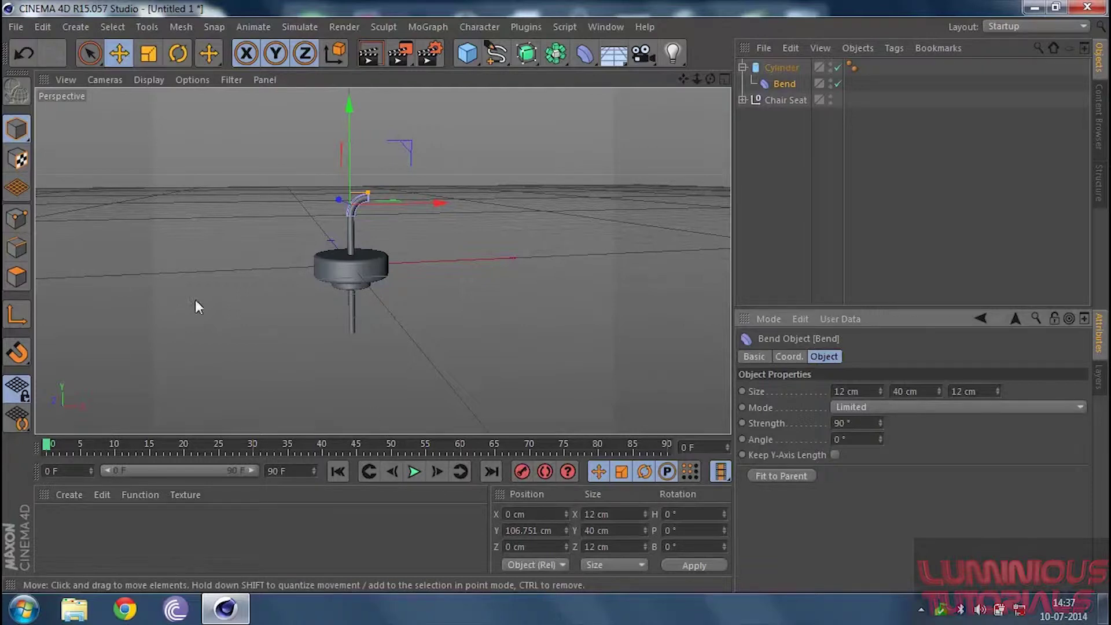
pyautogui.click(493, 175)
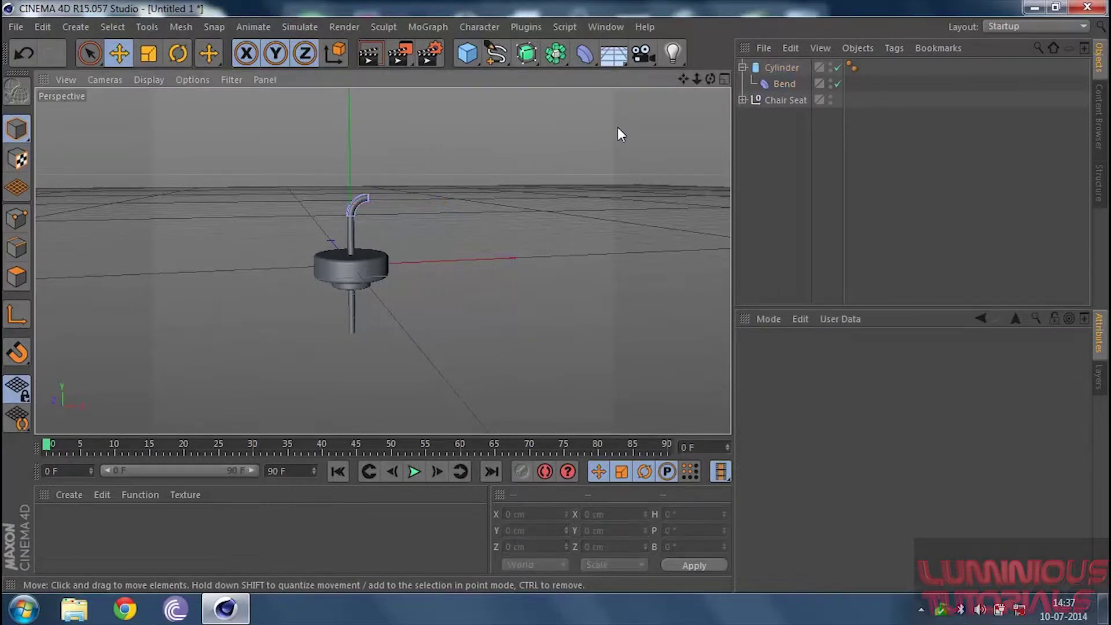
# Step: Hide the Chair Seat group so that only the bent cylinder is displayed
pyautogui.click(830, 97)
pyautogui.click(830, 96)
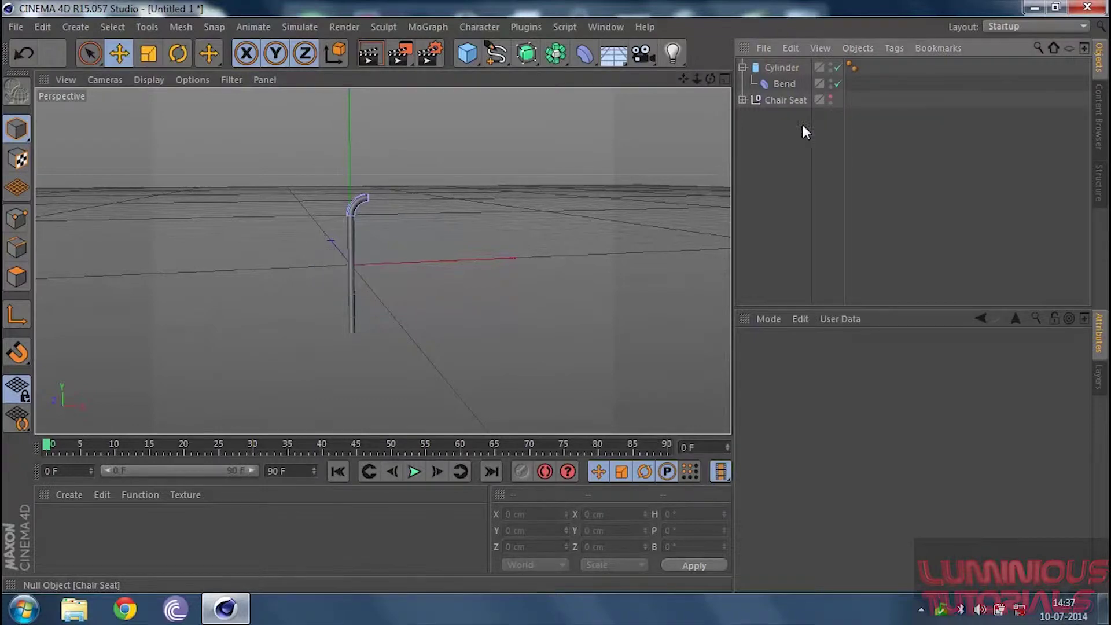
pyautogui.moveTo(696, 79); pyautogui.dragTo(704, 89)
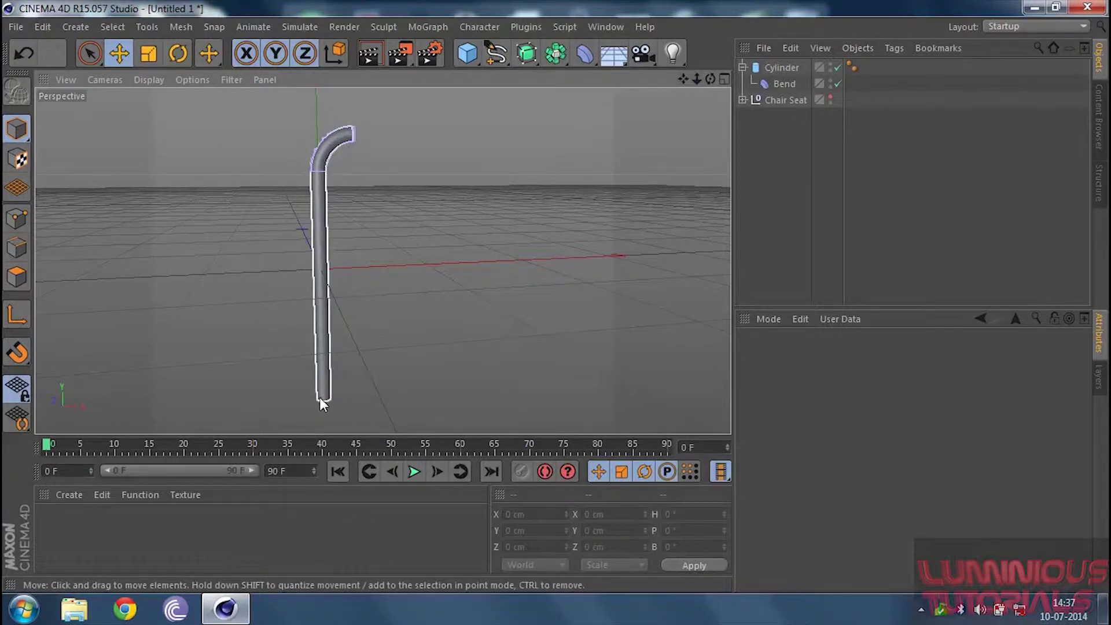
# Step: Add a cone with a 6 cm top radius, a 10 cm bottom radius and a height of 10 cm
pyautogui.click(477, 56)
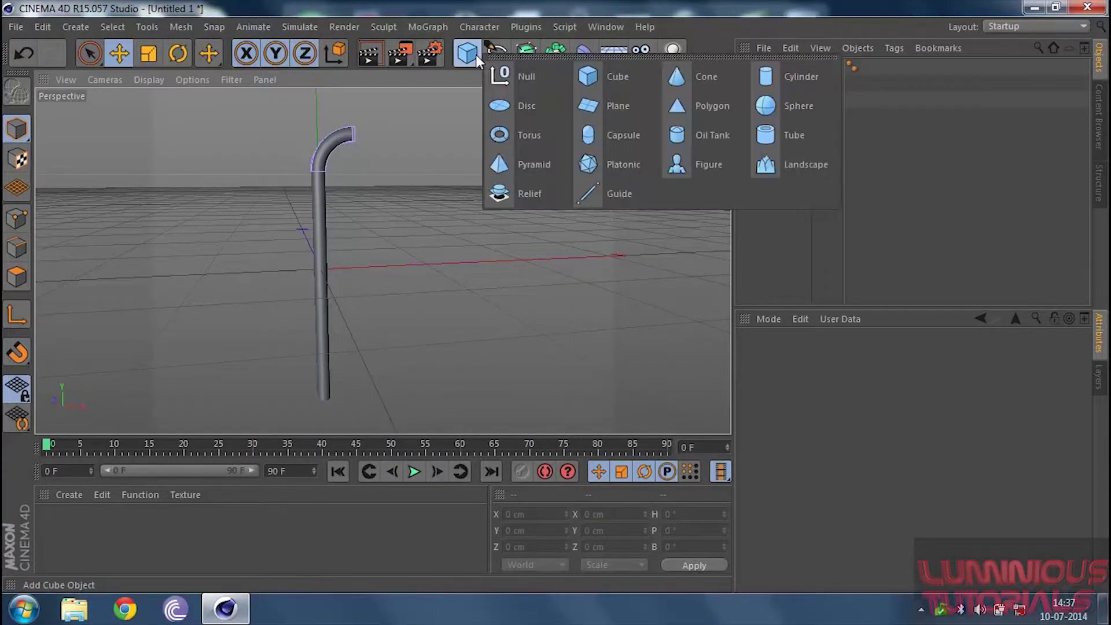
pyautogui.click(678, 81)
pyautogui.click(775, 84)
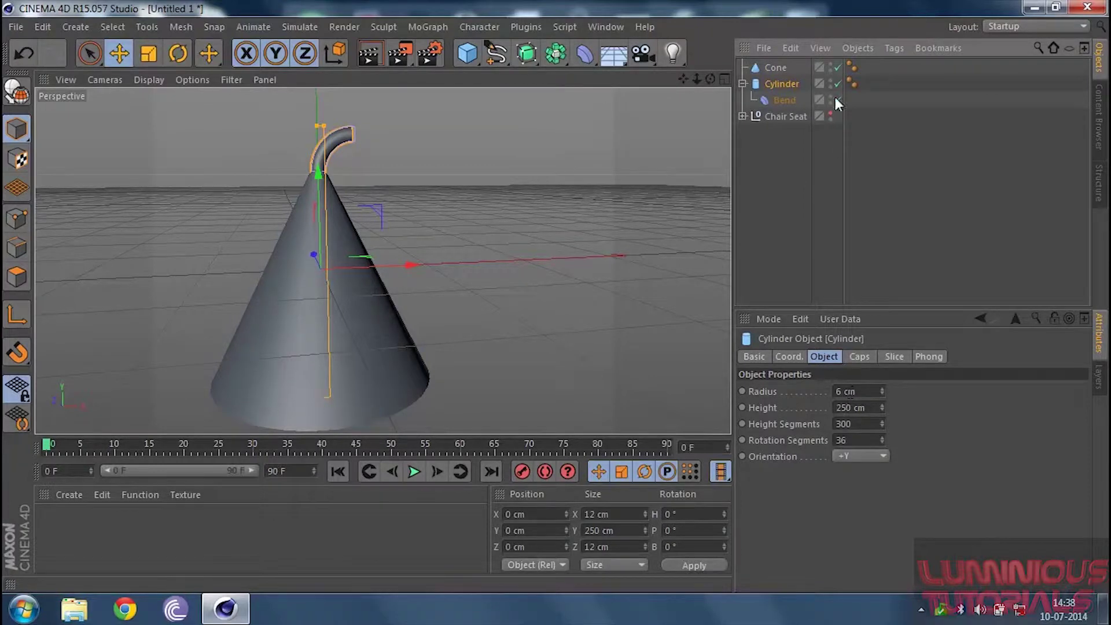
pyautogui.click(771, 68)
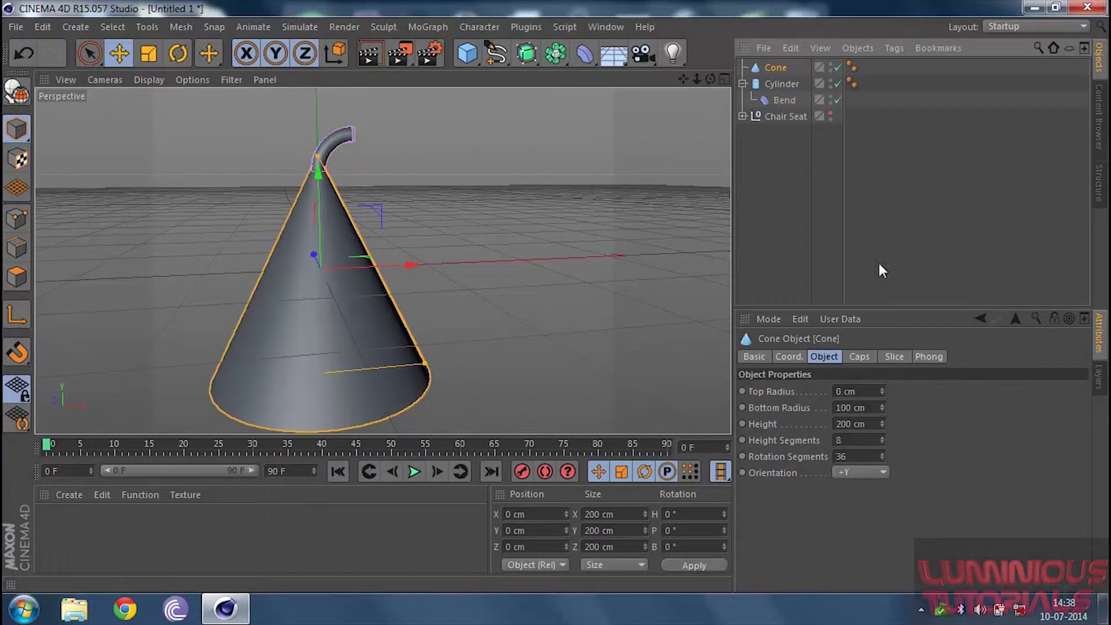
pyautogui.click(864, 391)
pyautogui.write('6')
pyautogui.press('Tab')
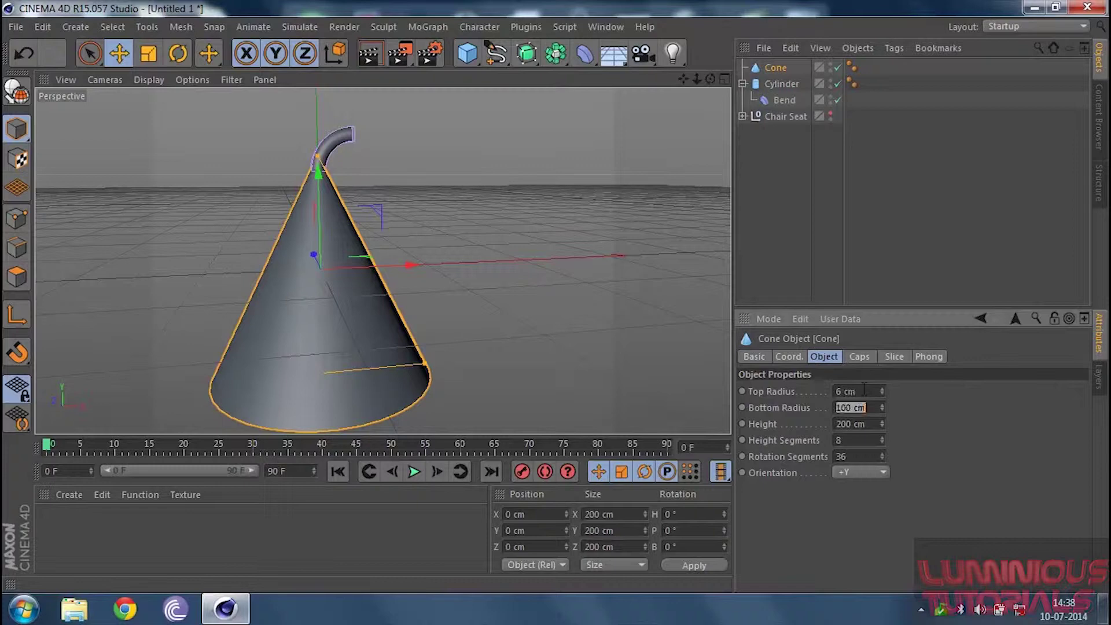
pyautogui.write('10')
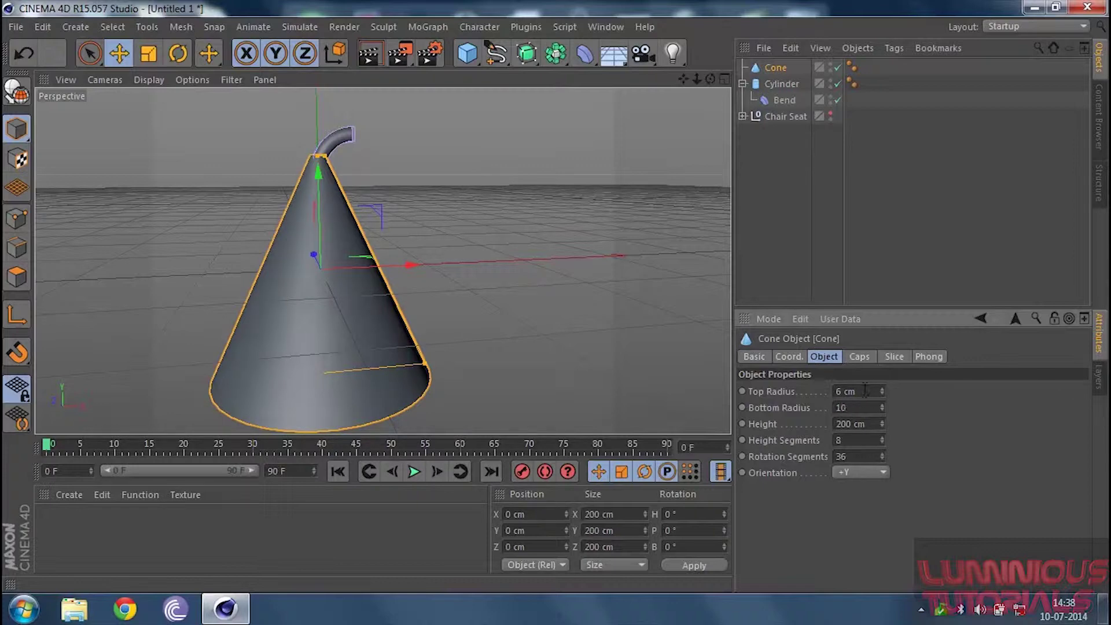
pyautogui.click(854, 424)
pyautogui.write('10')
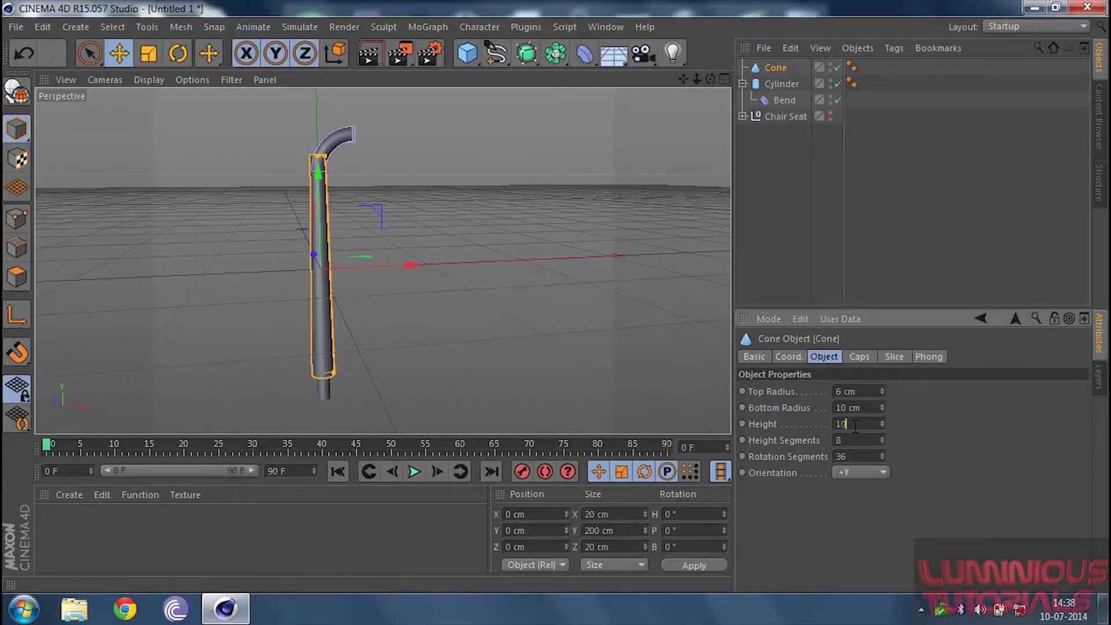
pyautogui.press('Return')
# Step: Move the cone down to about -129 cm on Y as a foot at the cylinder's lower end
pyautogui.moveTo(322, 178); pyautogui.dragTo(322, 305)
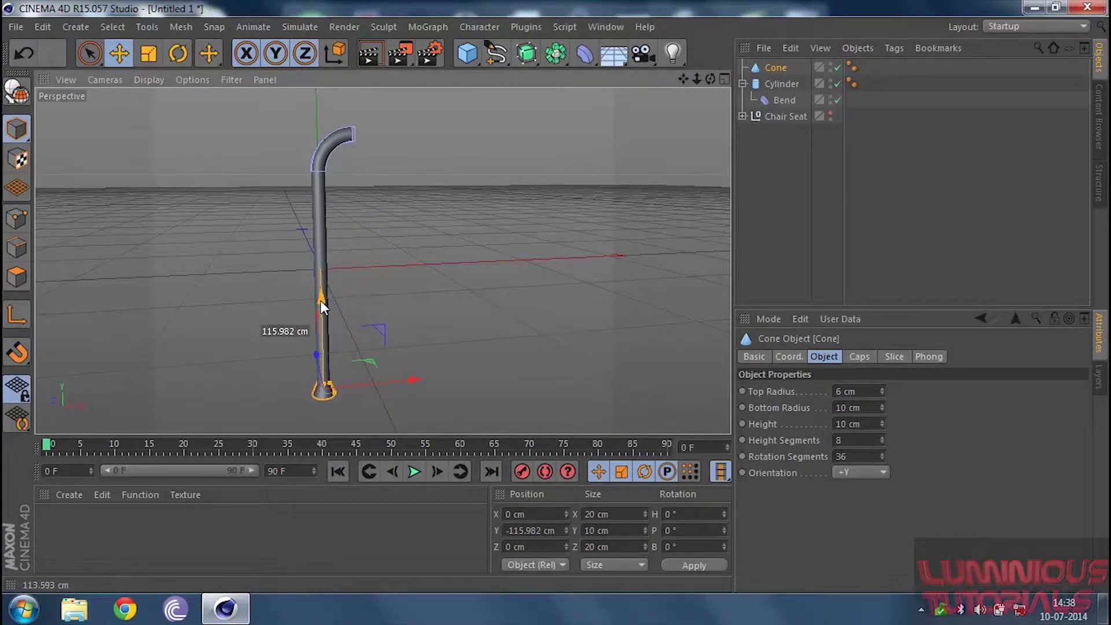
pyautogui.moveTo(321, 301); pyautogui.dragTo(369, 314)
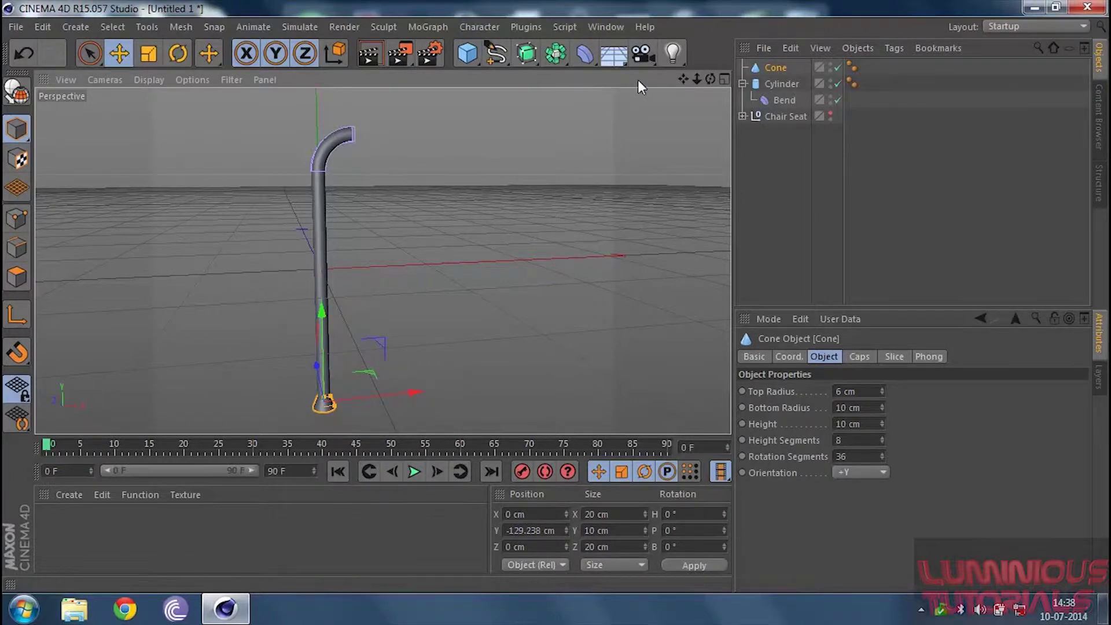
pyautogui.moveTo(683, 80)
pyautogui.mouseDown()
pyautogui.moveTo(681, 70)
pyautogui.moveTo(702, 81)
pyautogui.moveTo(694, 72)
pyautogui.mouseUp()
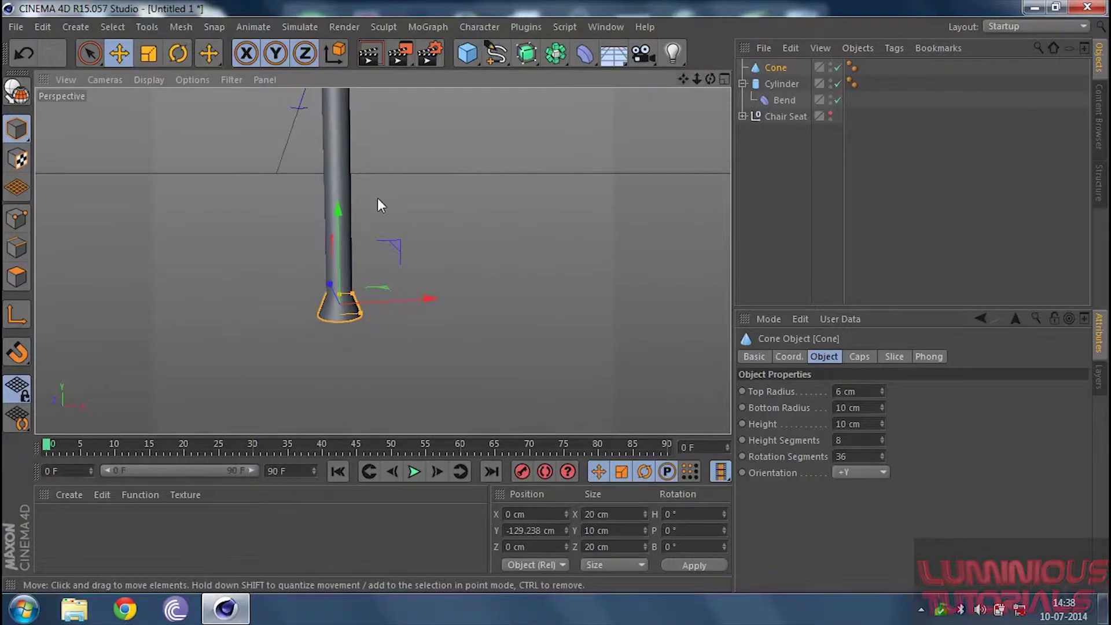
pyautogui.moveTo(339, 210); pyautogui.dragTo(338, 210)
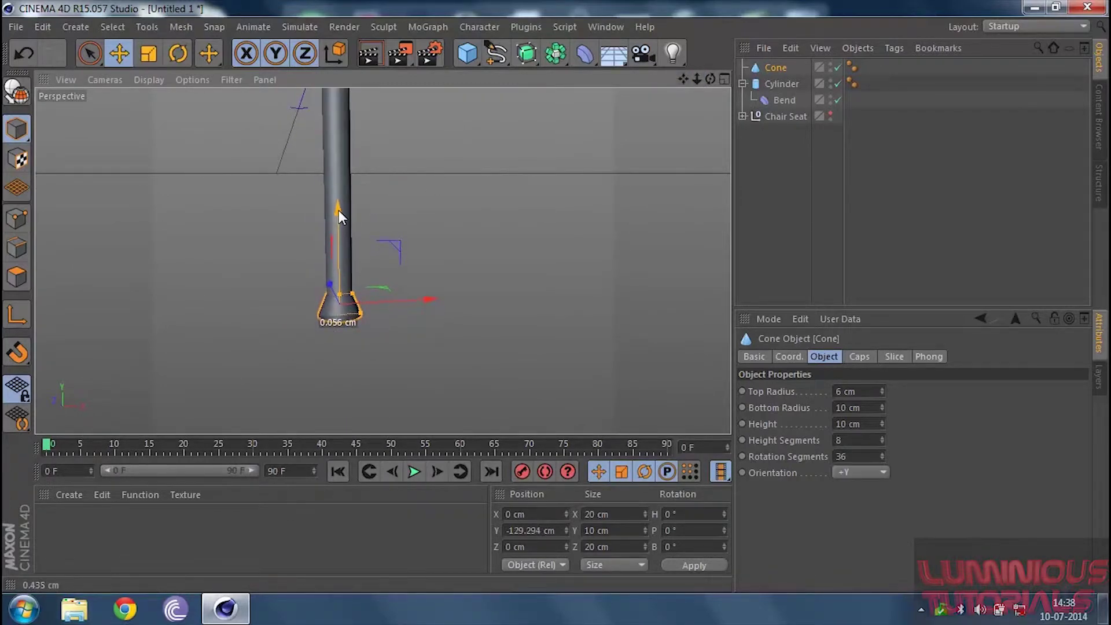
pyautogui.click(427, 218)
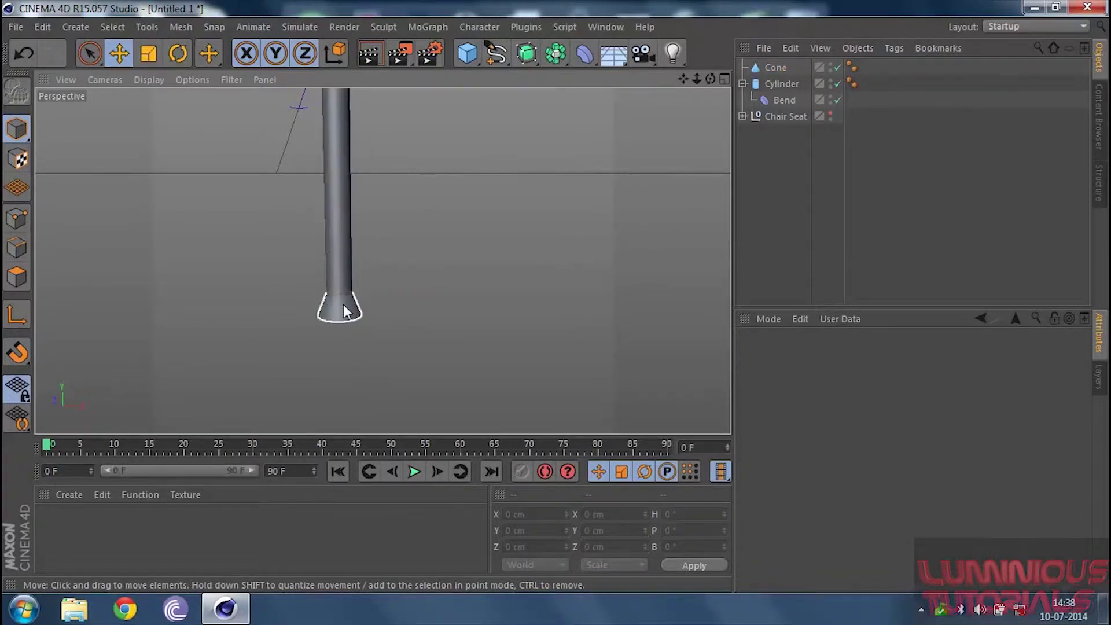
pyautogui.click(344, 311)
pyautogui.moveTo(342, 210)
pyautogui.mouseDown()
pyautogui.moveTo(341, 225)
pyautogui.moveTo(339, 211)
pyautogui.mouseUp()
pyautogui.click(431, 181)
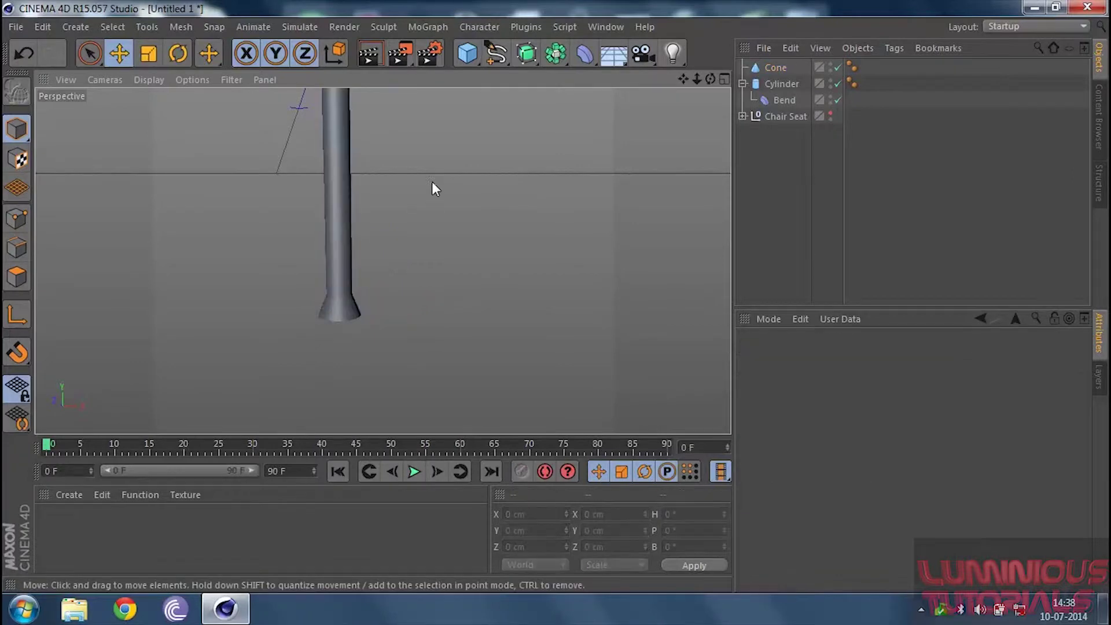
# Step: Turn off the grid display in the perspective viewport
pyautogui.moveTo(696, 79)
pyautogui.mouseDown()
pyautogui.moveTo(660, 83)
pyautogui.moveTo(685, 75)
pyautogui.mouseUp()
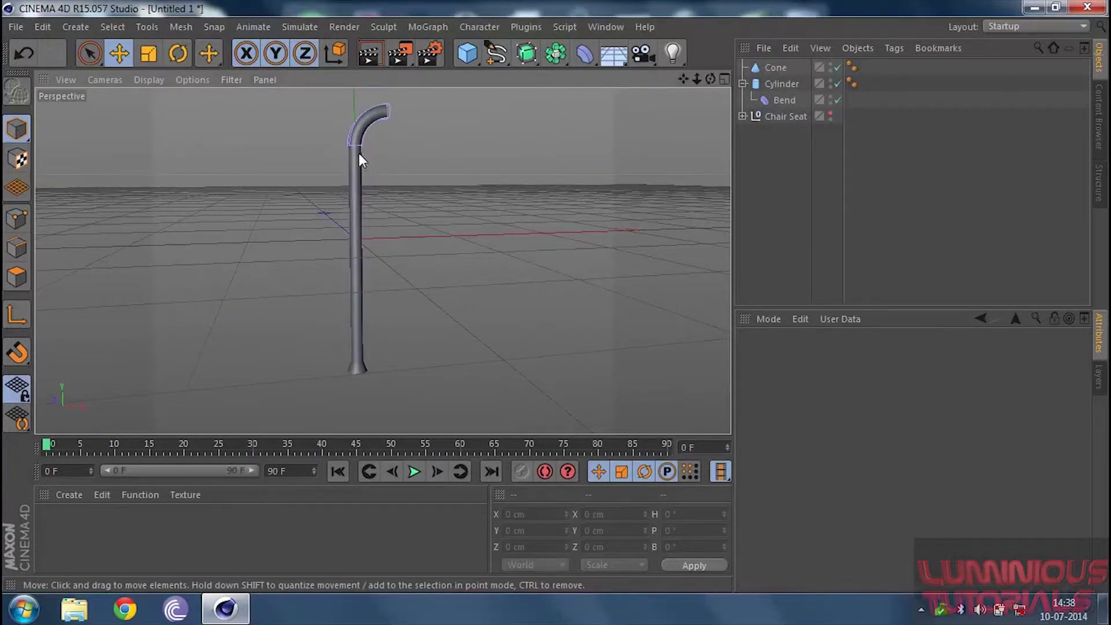
pyautogui.click(232, 78)
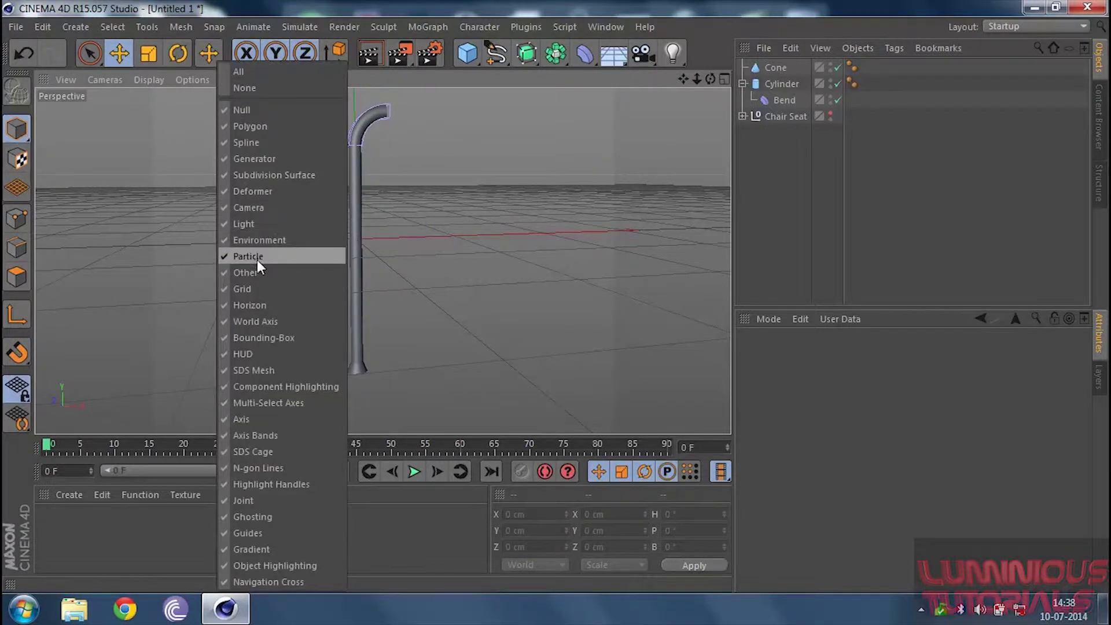
pyautogui.click(259, 286)
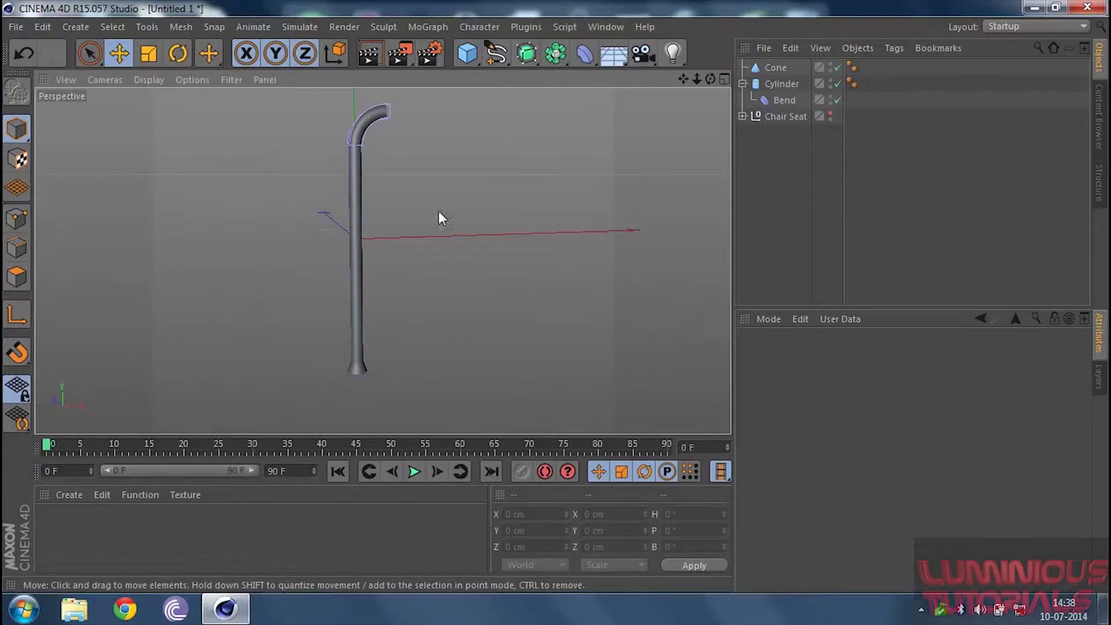
# Step: Group the cone, the cylinder and its Bend deformer, and rename the group Chair Stand
pyautogui.moveTo(710, 79); pyautogui.dragTo(697, 87)
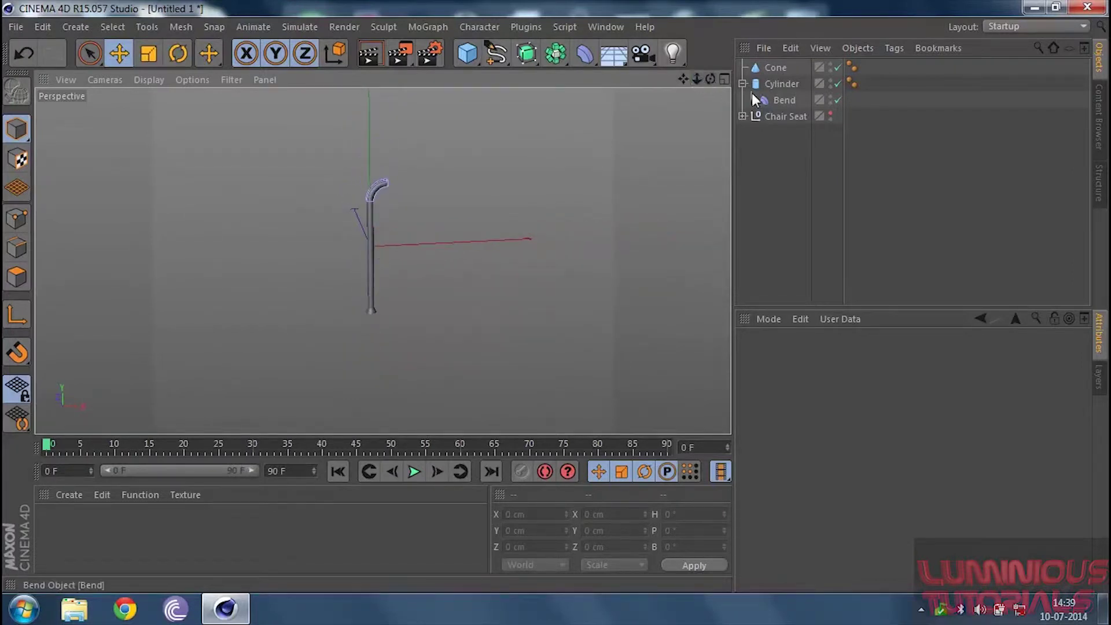
pyautogui.moveTo(863, 101); pyautogui.dragTo(775, 70)
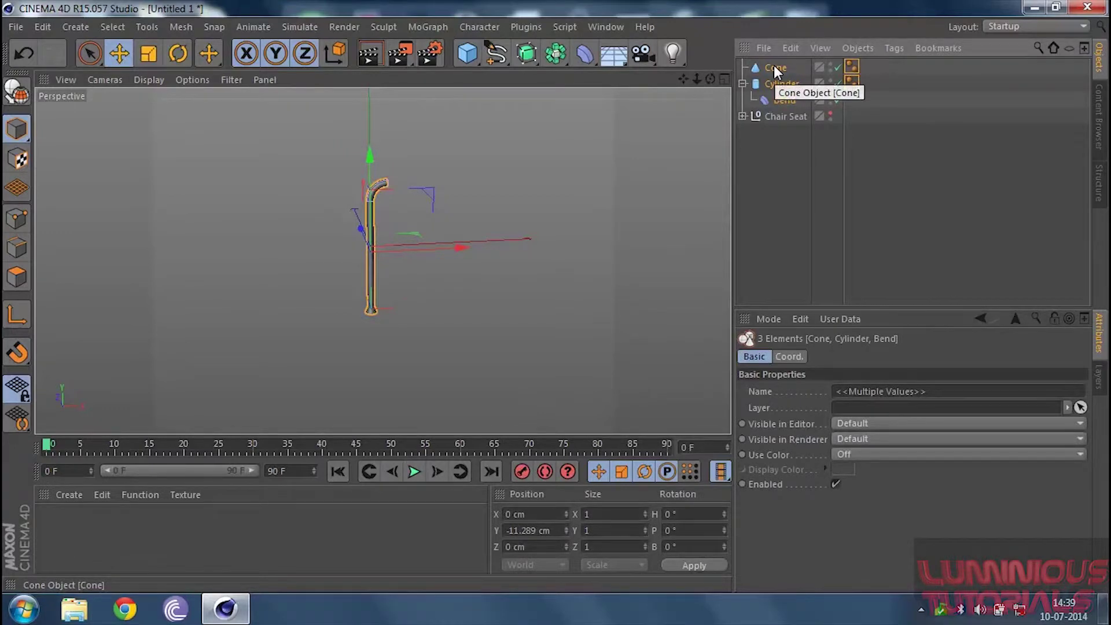
pyautogui.hotkey('alt', 'g')
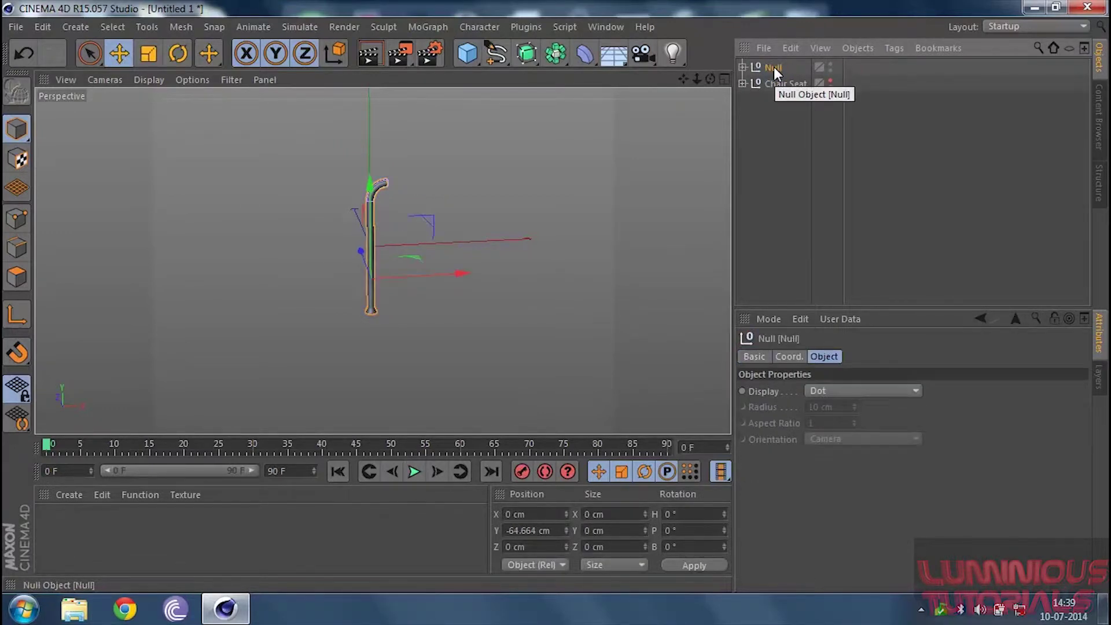
pyautogui.doubleClick(773, 68)
pyautogui.write('Chair Stand')
pyautogui.press('Return')
# Step: Show the Chair Seat group again and lower the Chair Stand to about -203 cm on Y, beneath the seat
pyautogui.click(803, 85)
pyautogui.click(836, 80)
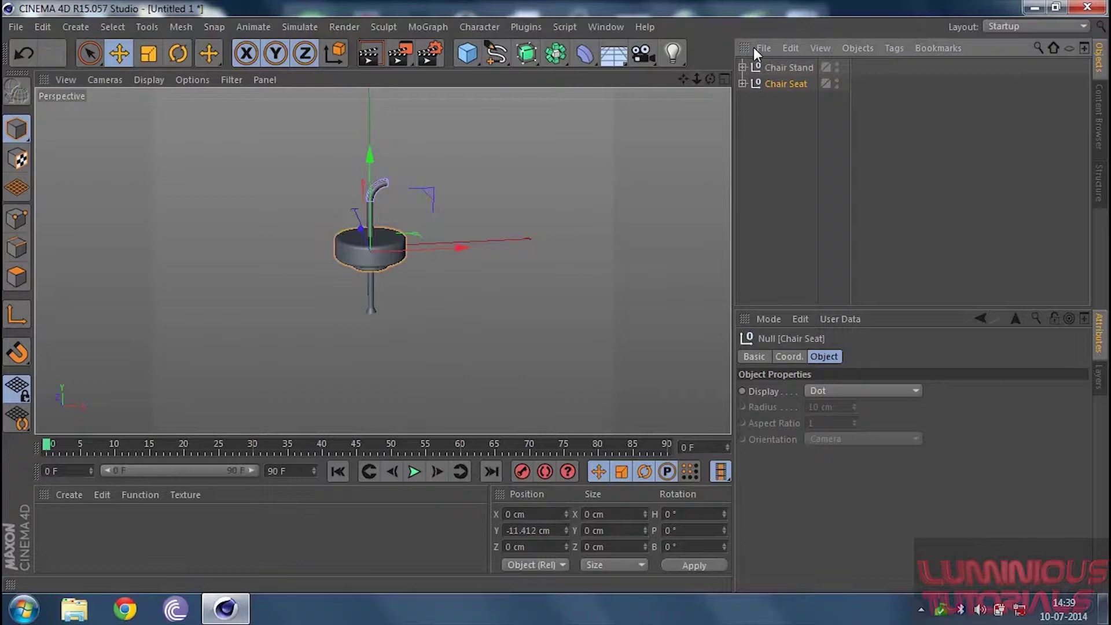
pyautogui.click(776, 67)
pyautogui.moveTo(369, 186); pyautogui.dragTo(372, 258)
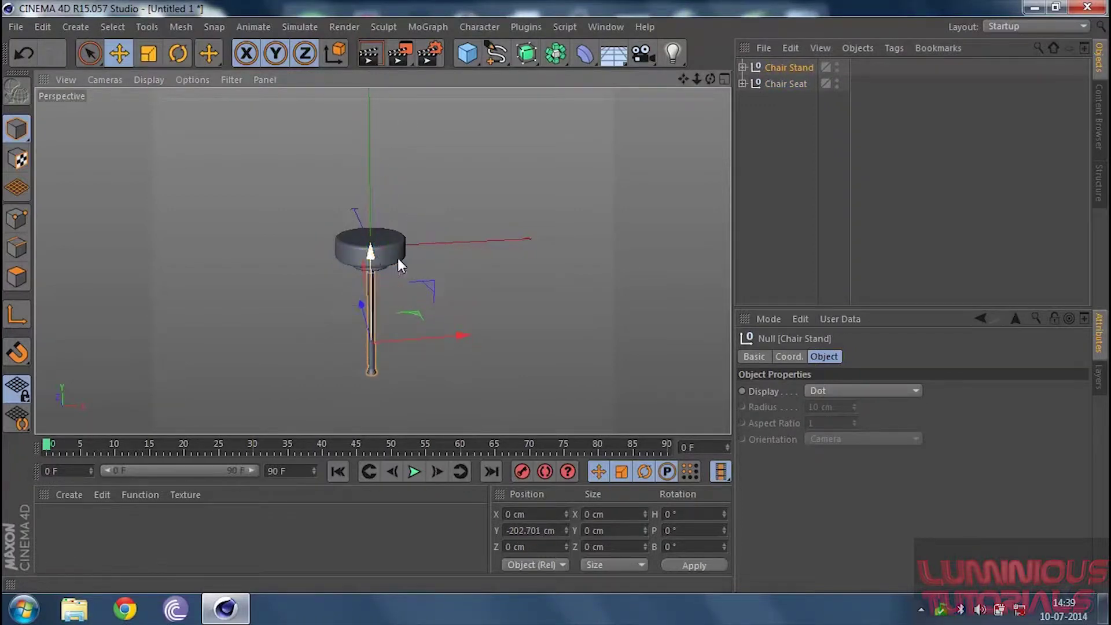
# Step: In the front view, move the Chair Stand to about -211 cm on Y and -58 cm on X, its bent end at the seat's lower disc
pyautogui.moveTo(710, 79); pyautogui.dragTo(735, 109)
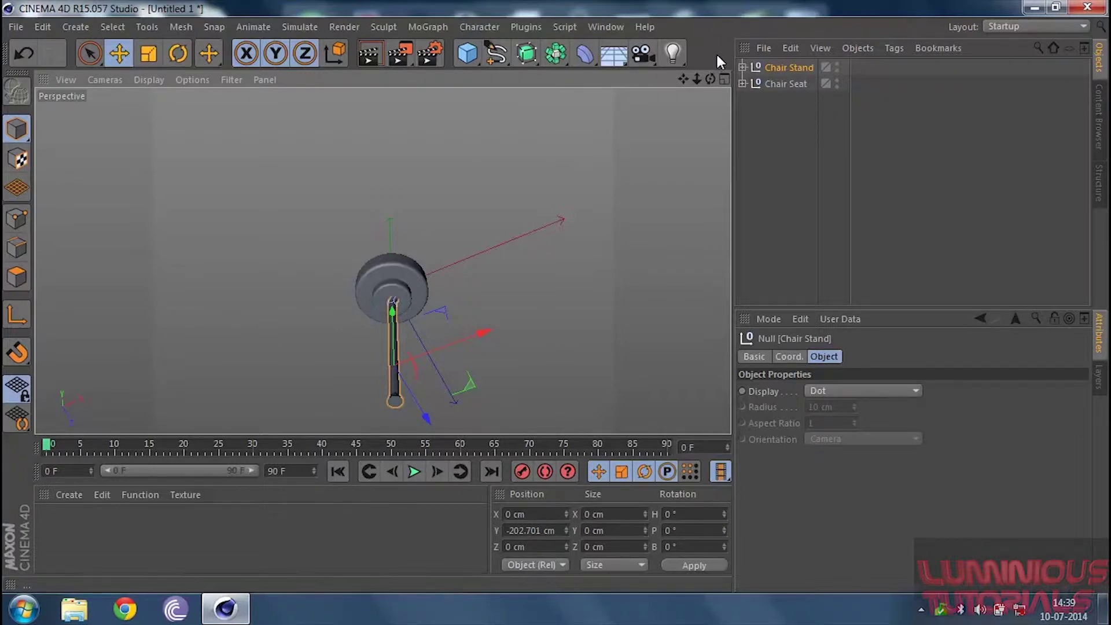
pyautogui.moveTo(709, 79); pyautogui.dragTo(688, 81)
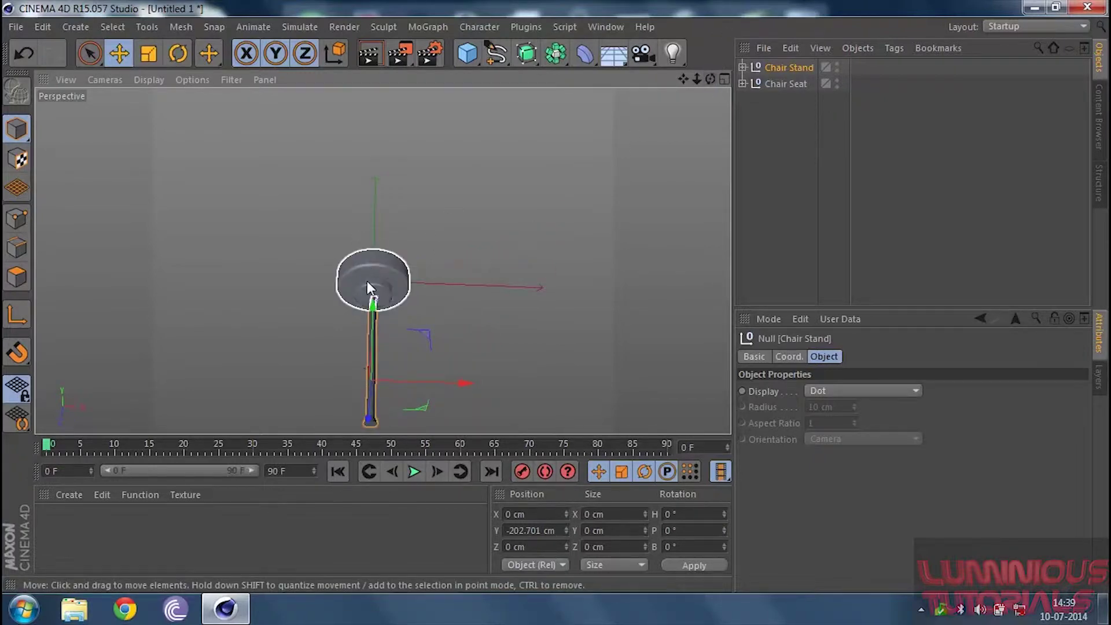
pyautogui.click(726, 79)
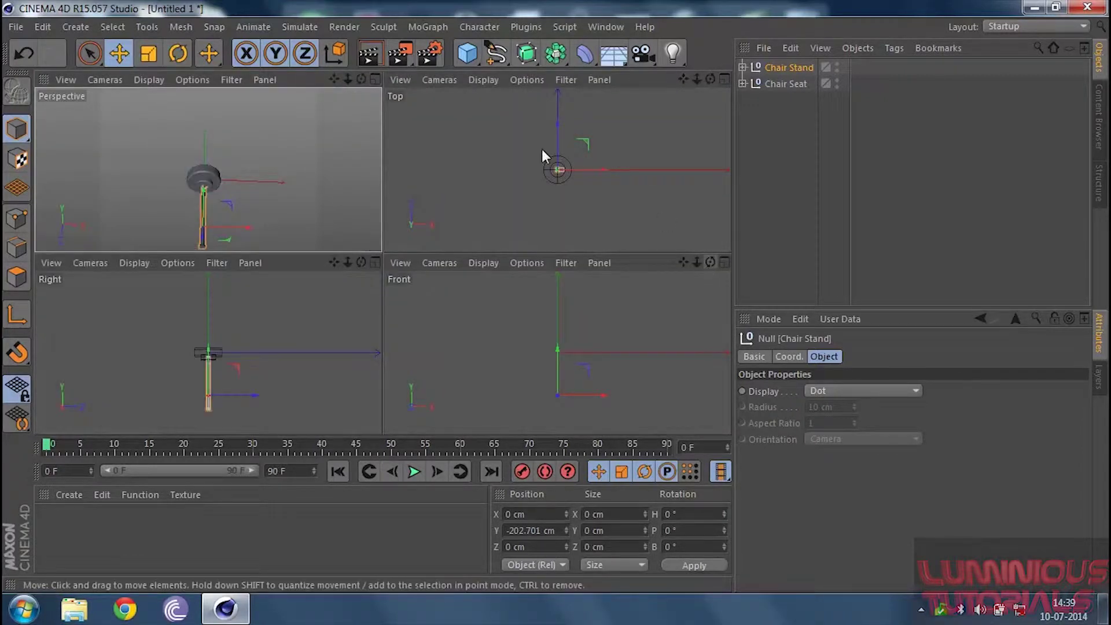
pyautogui.click(724, 263)
pyautogui.moveTo(697, 79); pyautogui.dragTo(447, 322)
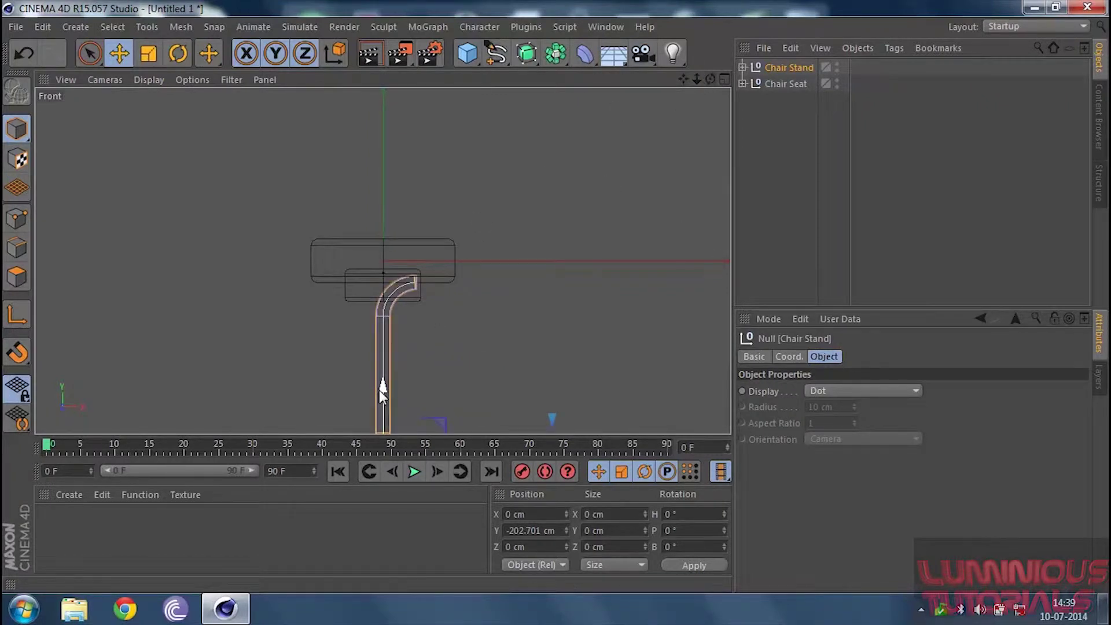
pyautogui.moveTo(380, 384); pyautogui.dragTo(383, 396)
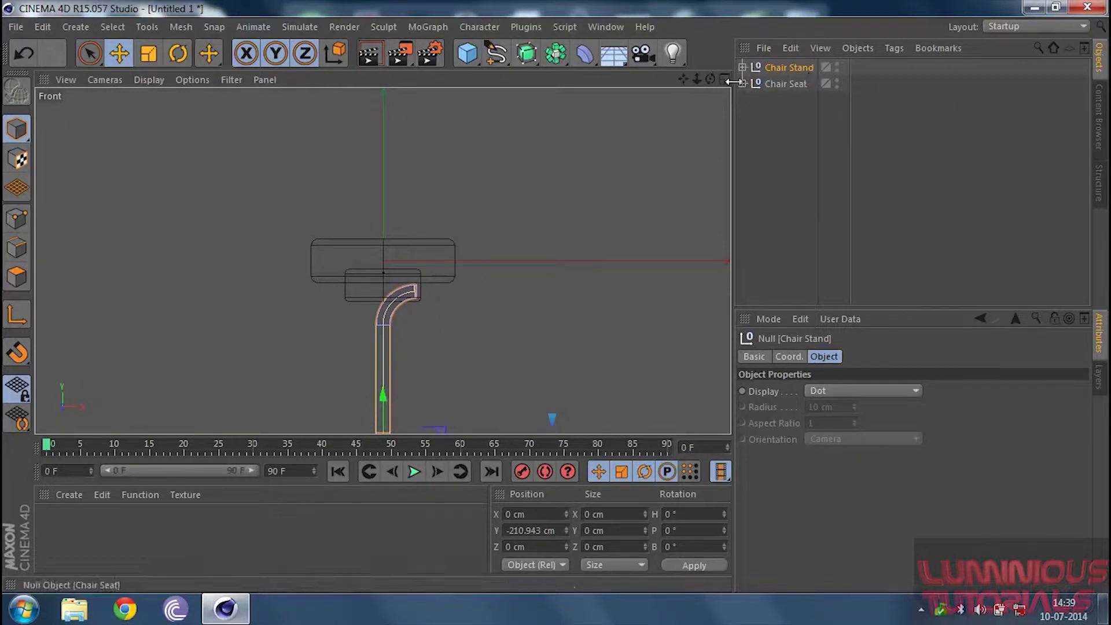
pyautogui.moveTo(697, 78); pyautogui.dragTo(697, 81)
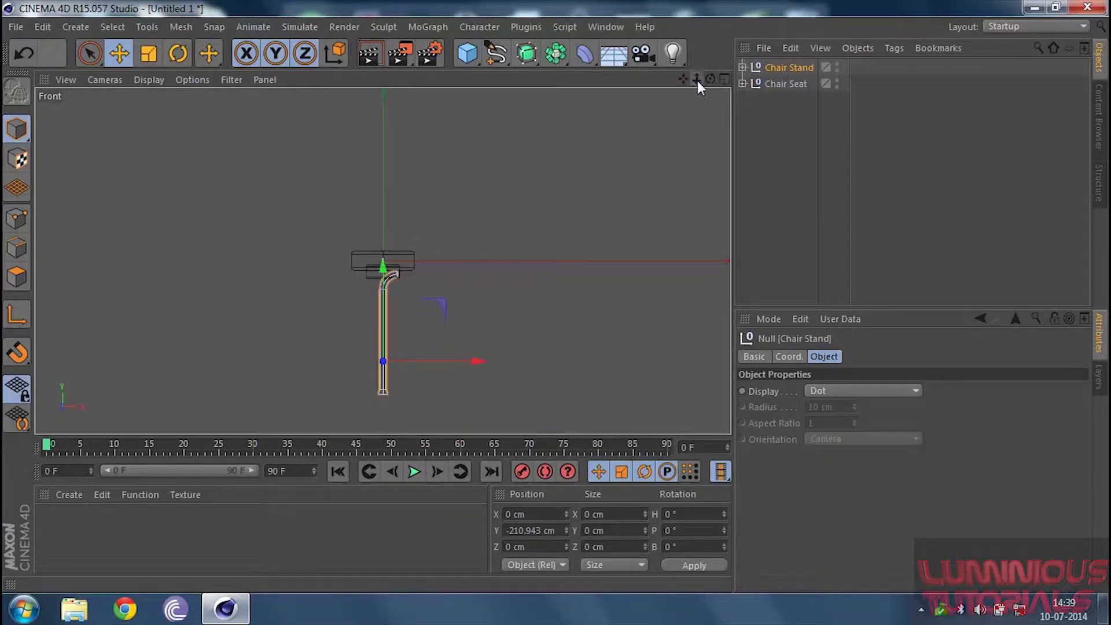
pyautogui.moveTo(477, 363); pyautogui.dragTo(449, 361)
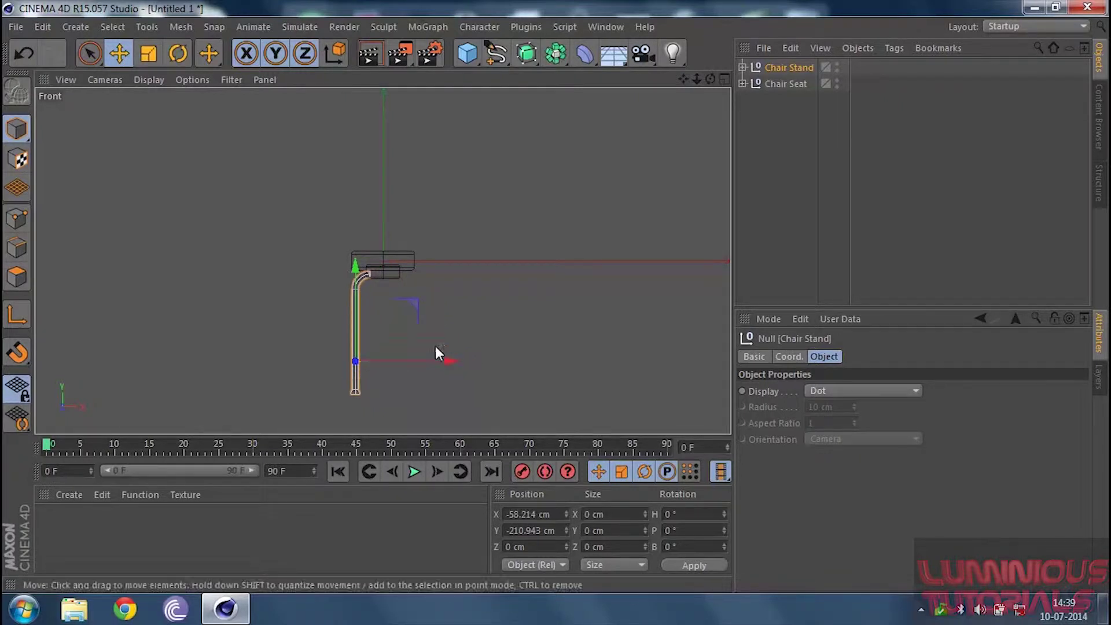
# Step: Check the Chair Stand's alignment under the seat in the top and perspective views, and duplicate the Chair Stand group
pyautogui.click(723, 79)
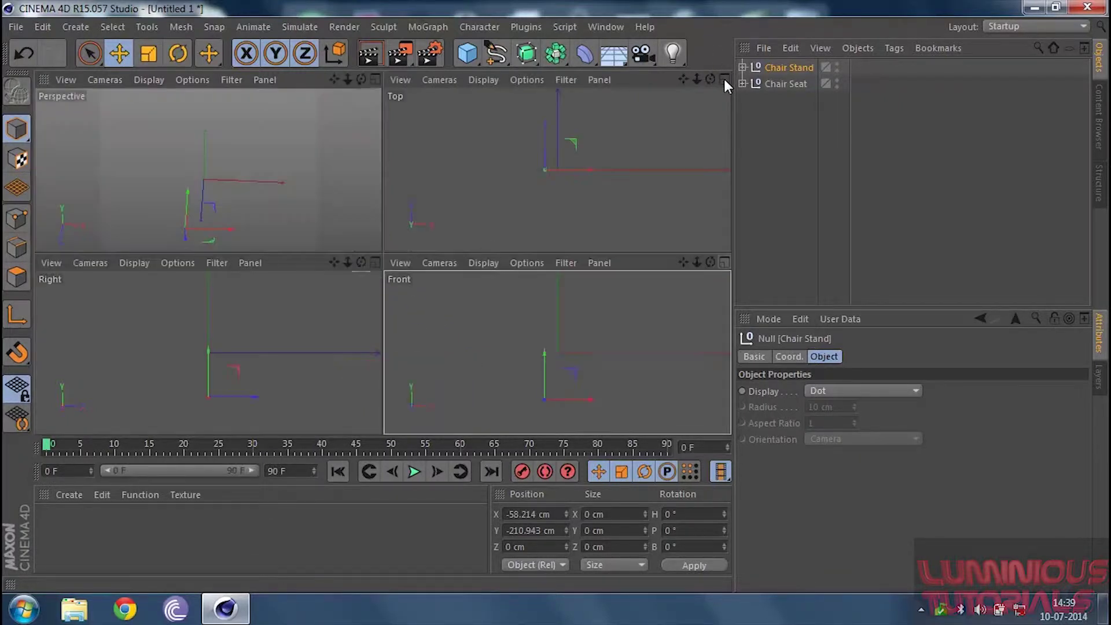
pyautogui.click(724, 81)
pyautogui.click(382, 259)
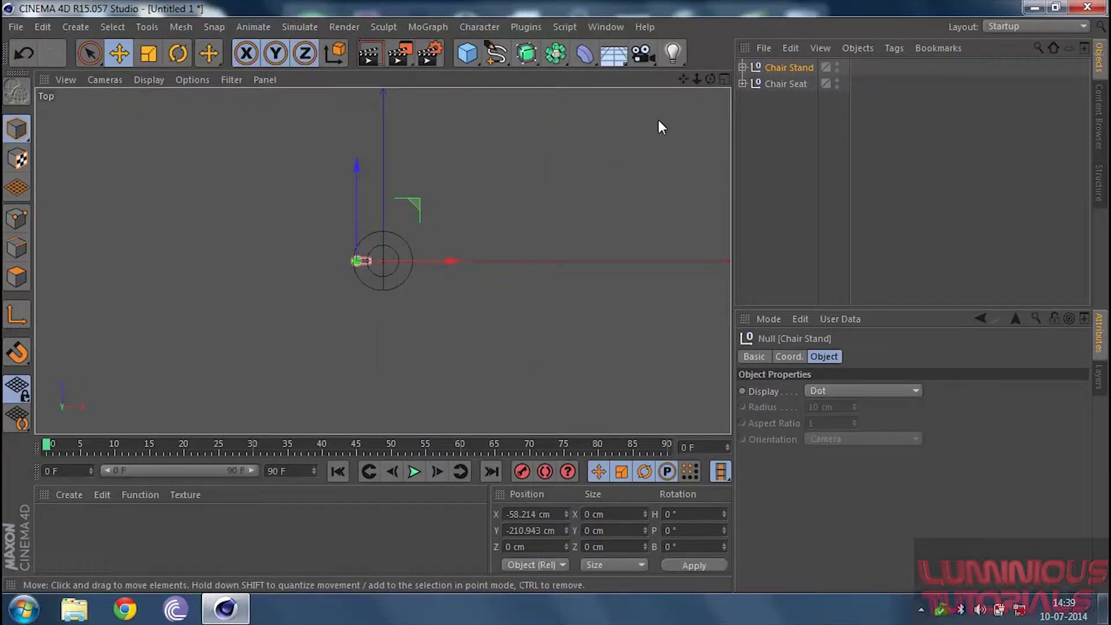
pyautogui.click(724, 79)
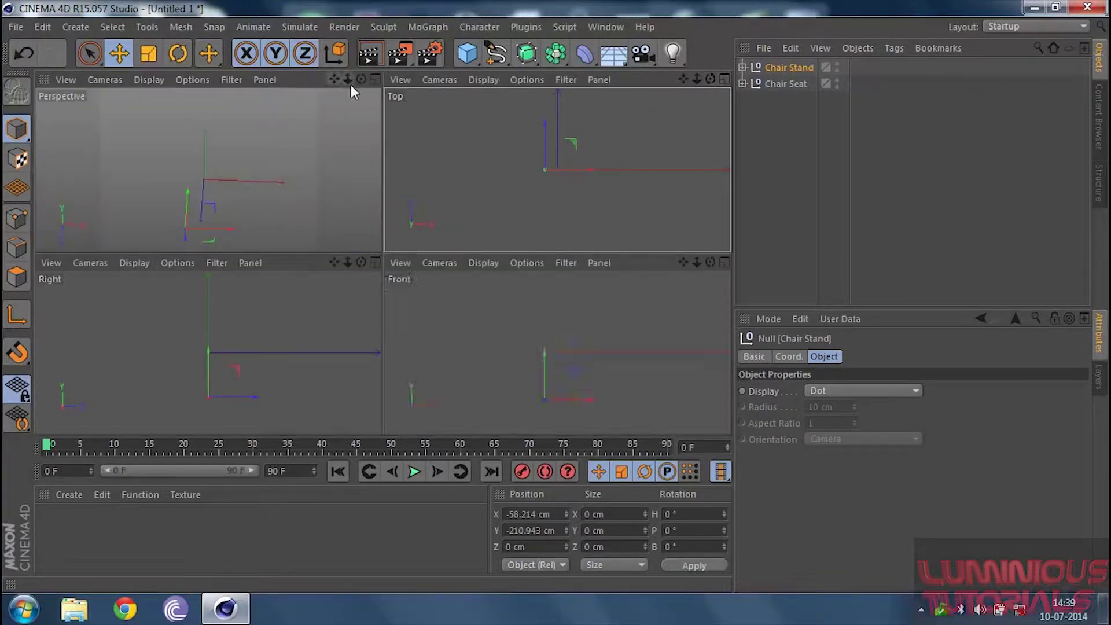
pyautogui.click(374, 79)
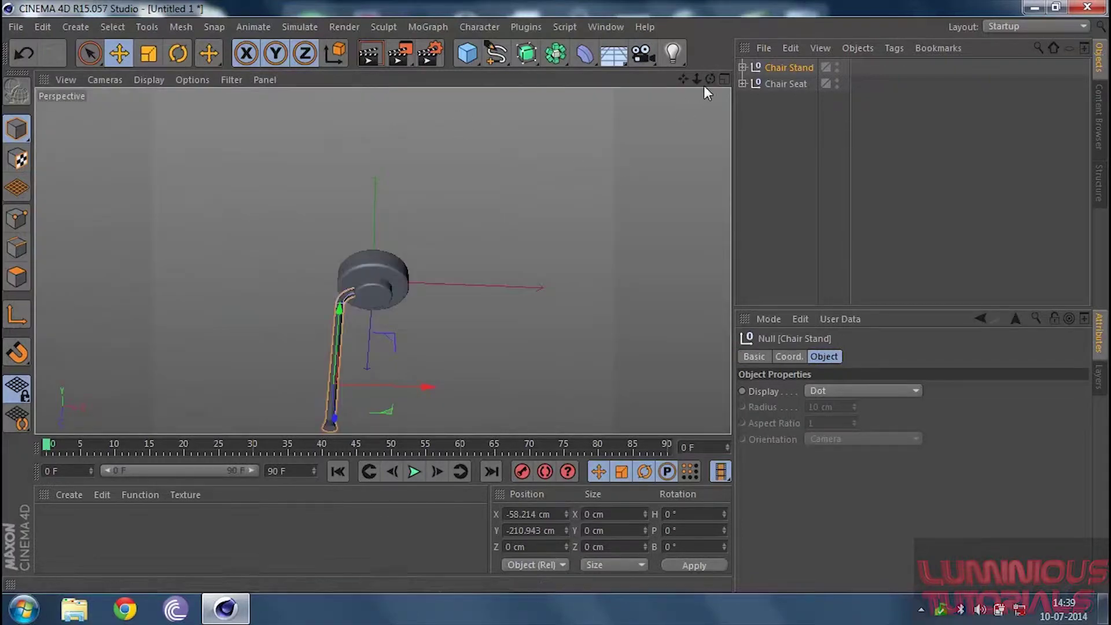
pyautogui.moveTo(710, 79)
pyautogui.mouseDown()
pyautogui.moveTo(690, 67)
pyautogui.moveTo(709, 80)
pyautogui.mouseUp()
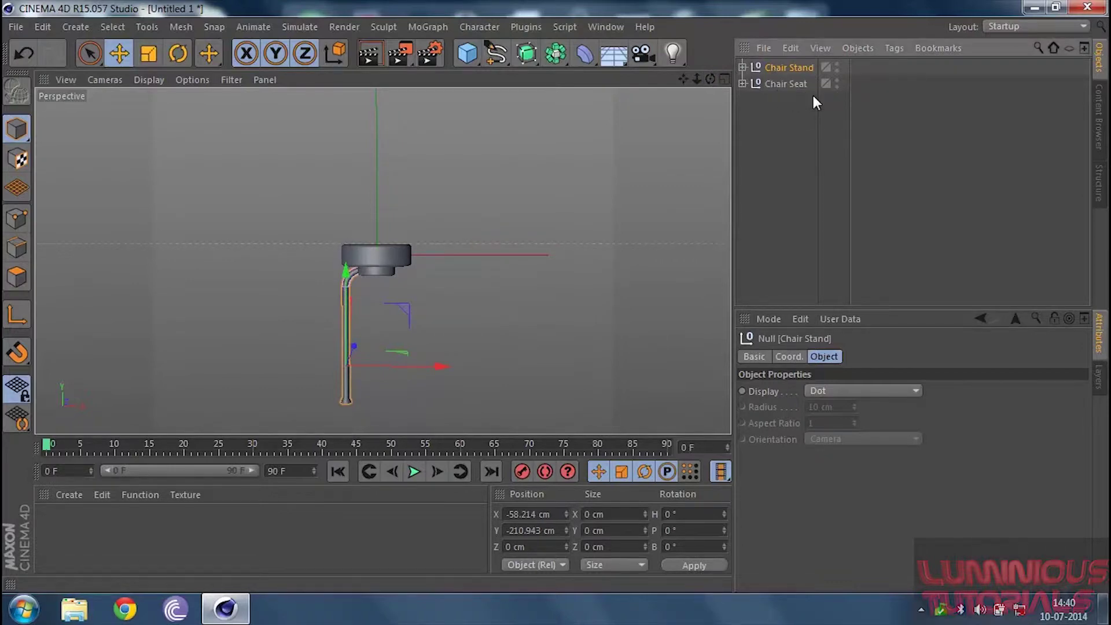
pyautogui.hotkey('ctrl', 'c')
pyautogui.hotkey('ctrl', 'v')
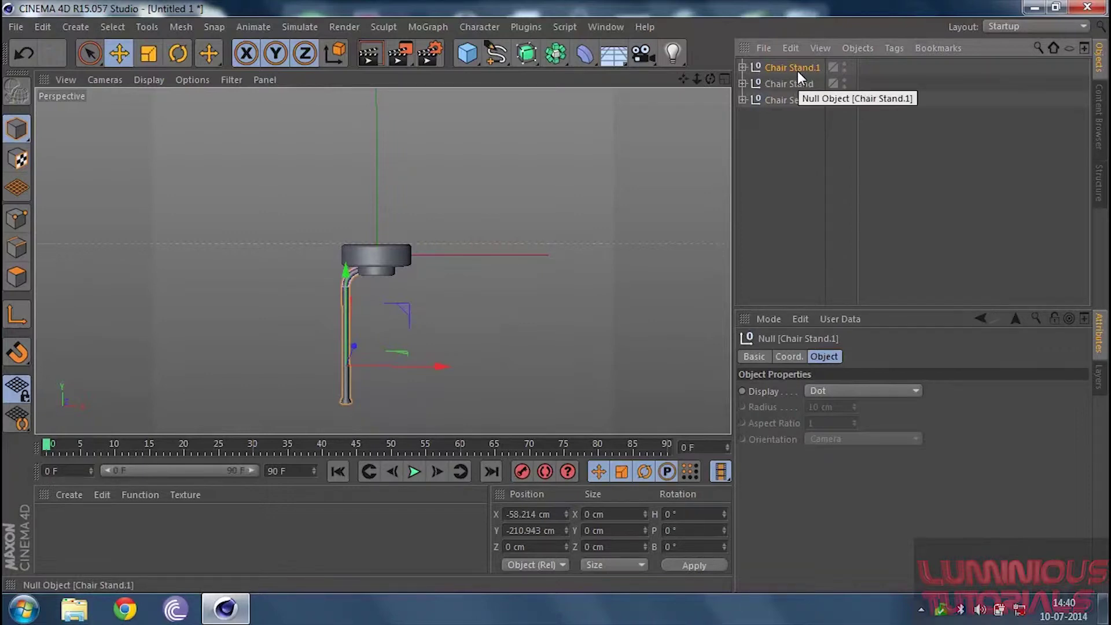
# Step: Set the duplicated Chair Stand's X position to 58.214 cm and its heading rotation to 180°, mirroring the first leg
pyautogui.click(788, 357)
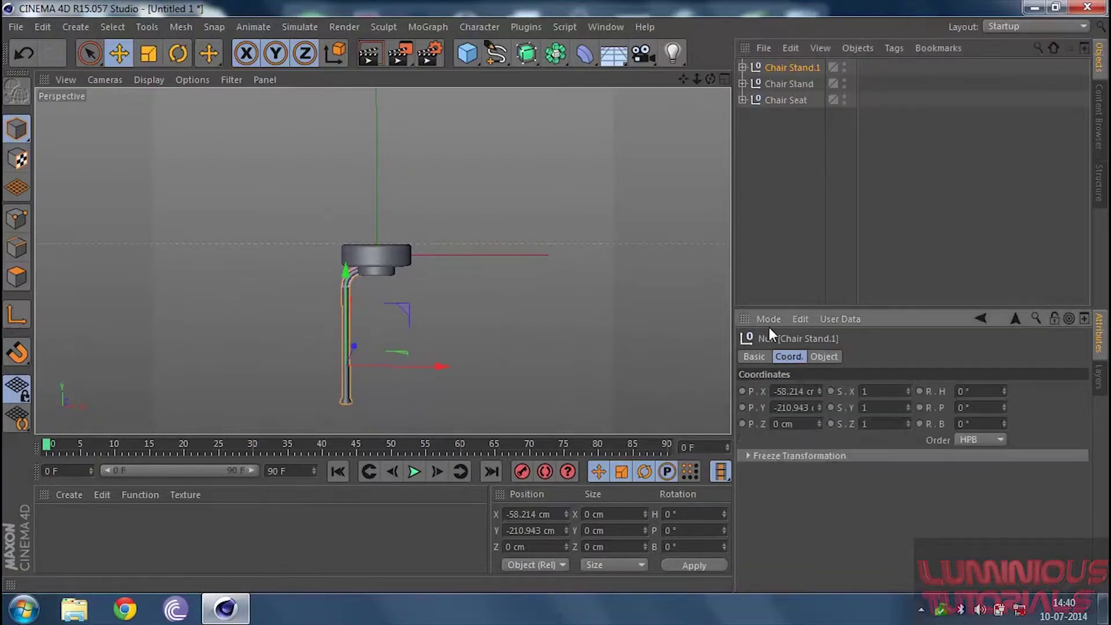
pyautogui.click(778, 392)
pyautogui.press('Delete')
pyautogui.press('Return')
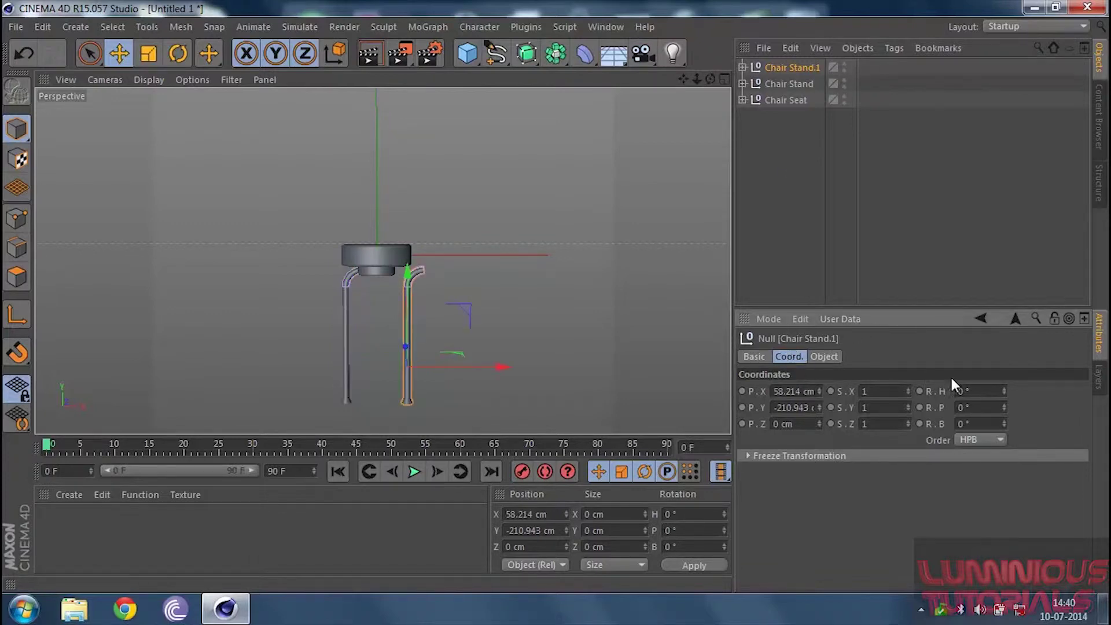
pyautogui.click(972, 391)
pyautogui.write('180')
pyautogui.press('Return')
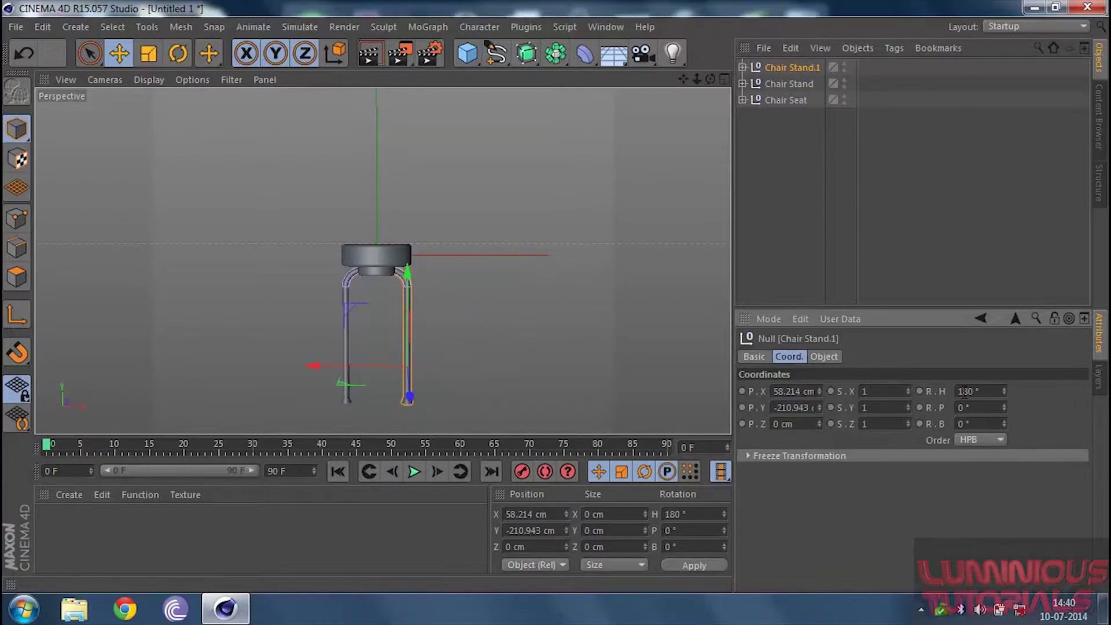
pyautogui.click(619, 255)
pyautogui.keyDown('alt'); pyautogui.moveTo(382, 260); pyautogui.dragTo(405, 258); pyautogui.keyUp('alt')
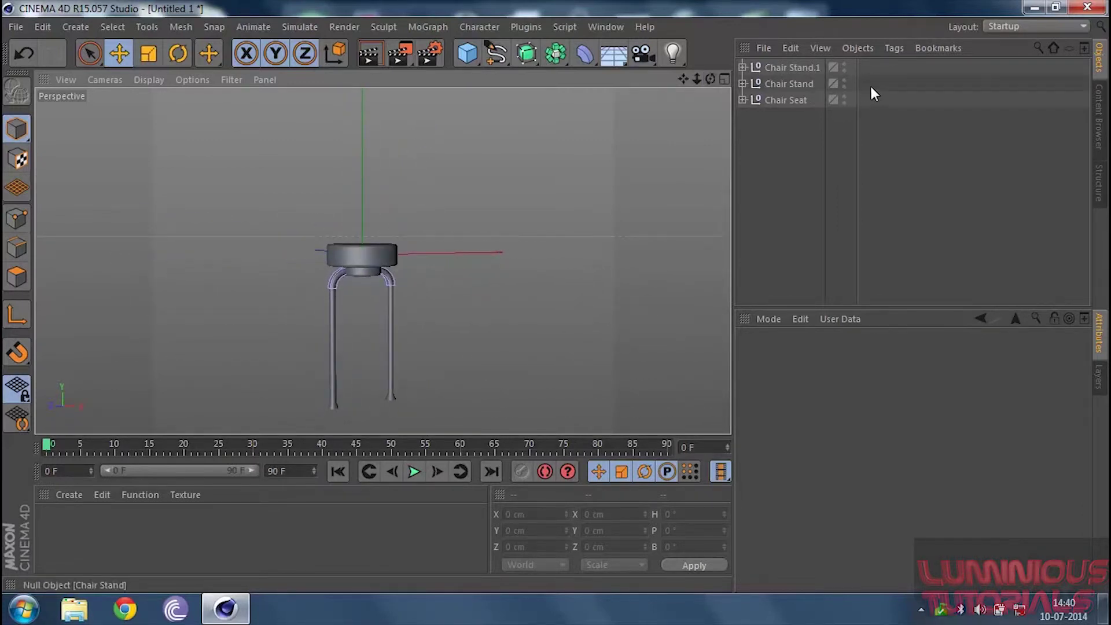
# Step: Group the two opposite Chair Stand legs into one null object
pyautogui.click(791, 68)
pyautogui.keyDown('ctrl'); pyautogui.click(786, 84); pyautogui.keyUp('ctrl')
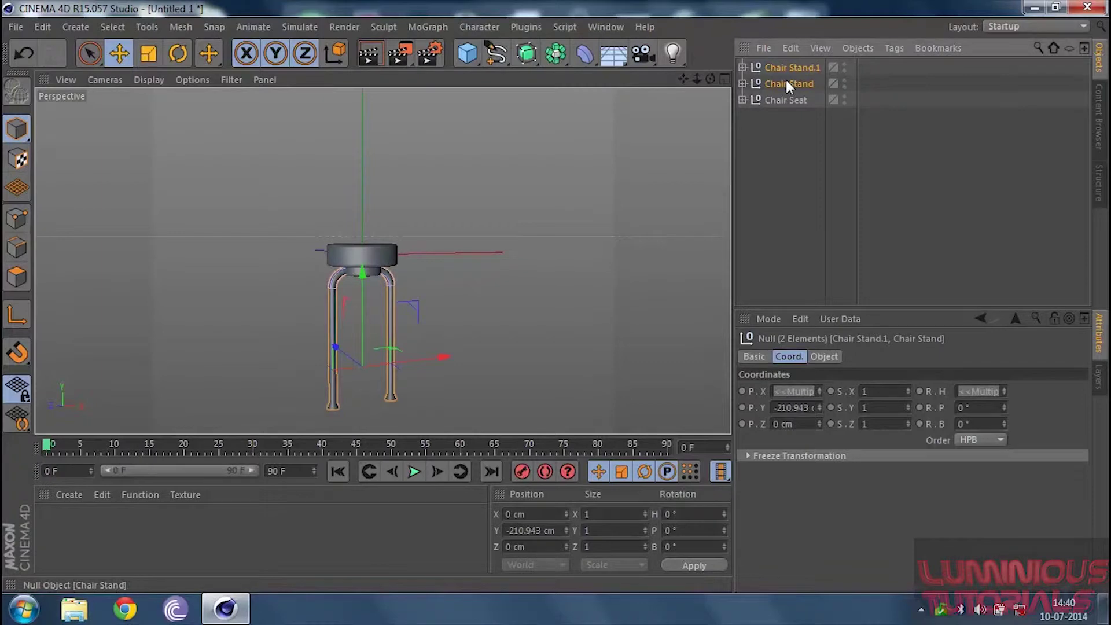
pyautogui.hotkey('alt', 'g')
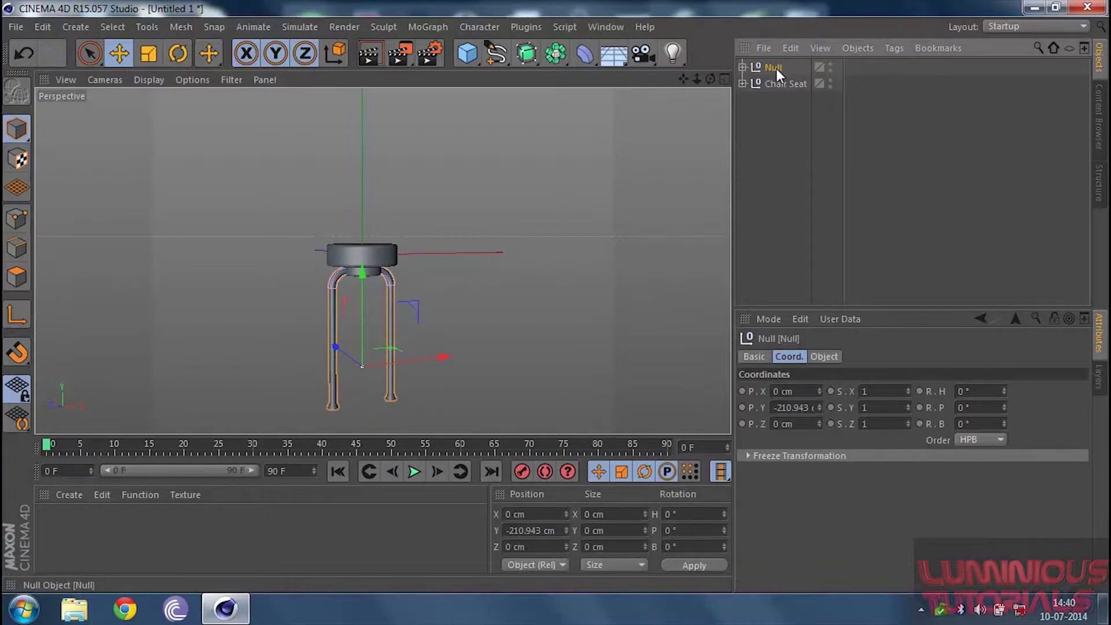
# Step: Duplicate the group of two legs and set the copy's heading rotation to 90° for a four-legged stool
pyautogui.hotkey('ctrl', 'c')
pyautogui.hotkey('ctrl', 'v')
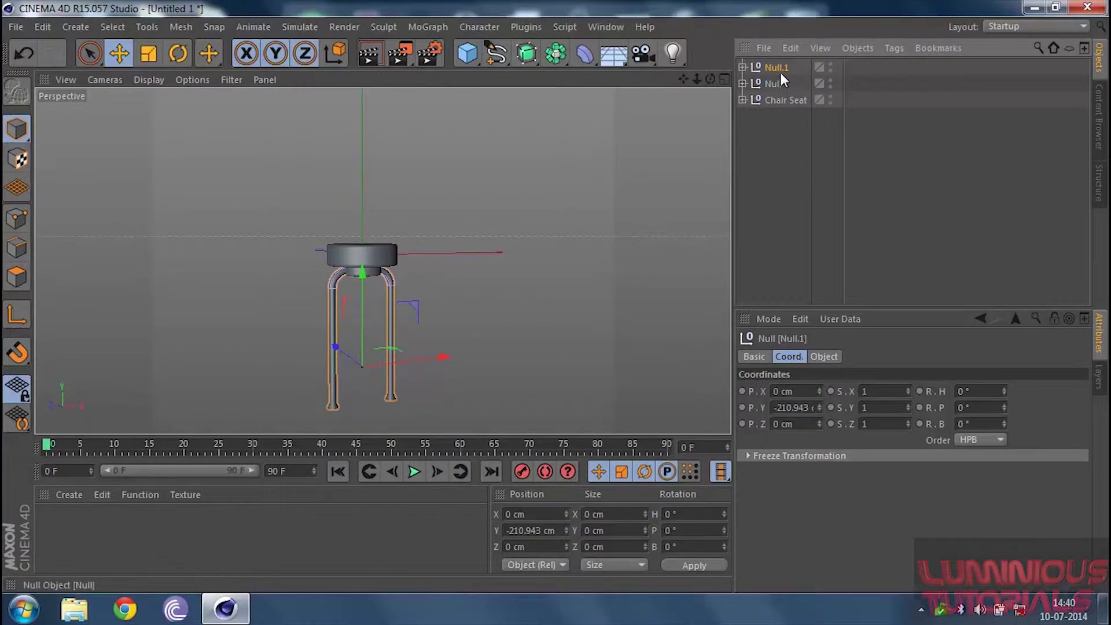
pyautogui.click(965, 391)
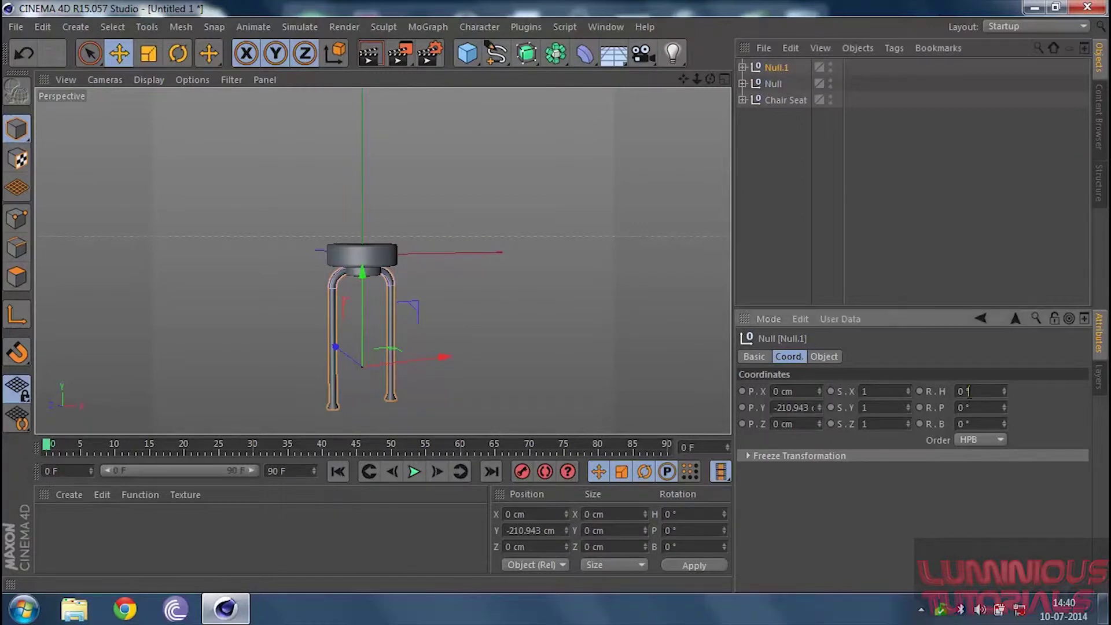
pyautogui.write('90')
pyautogui.press('Return')
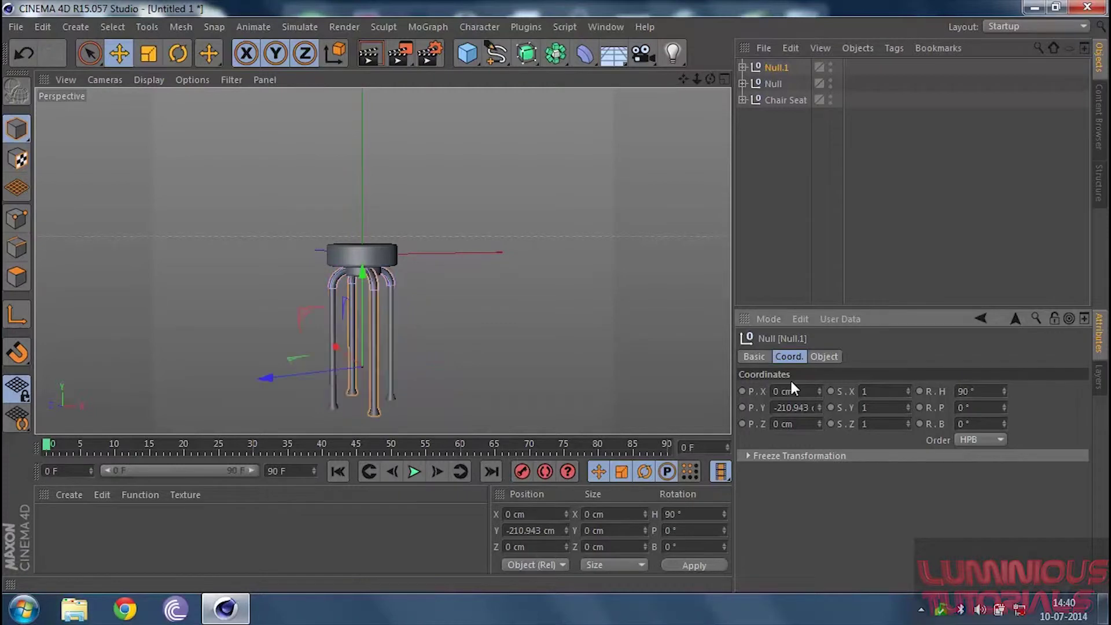
pyautogui.click(671, 292)
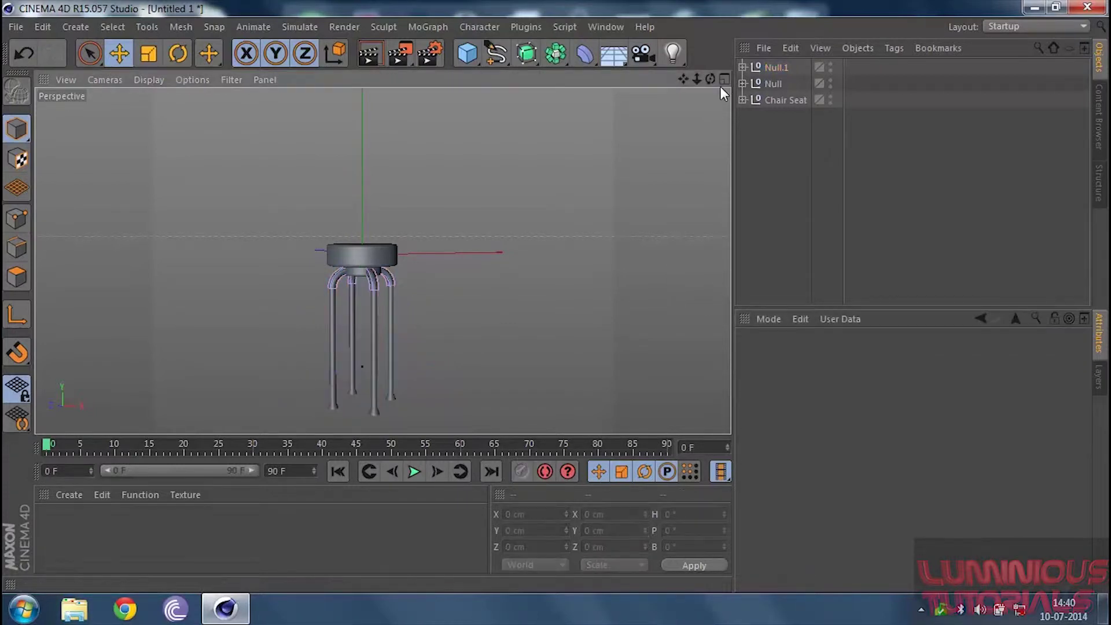
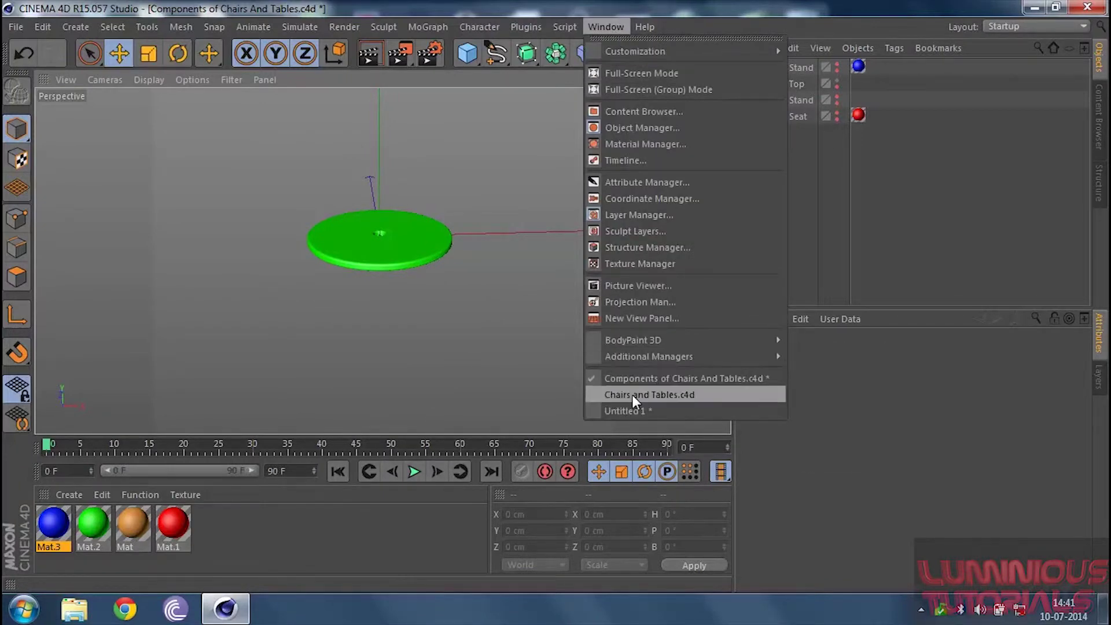
# Step: View the finished scene in Chairs and Tables.c4d for reference and return to the Untitled 1 project
pyautogui.click(632, 394)
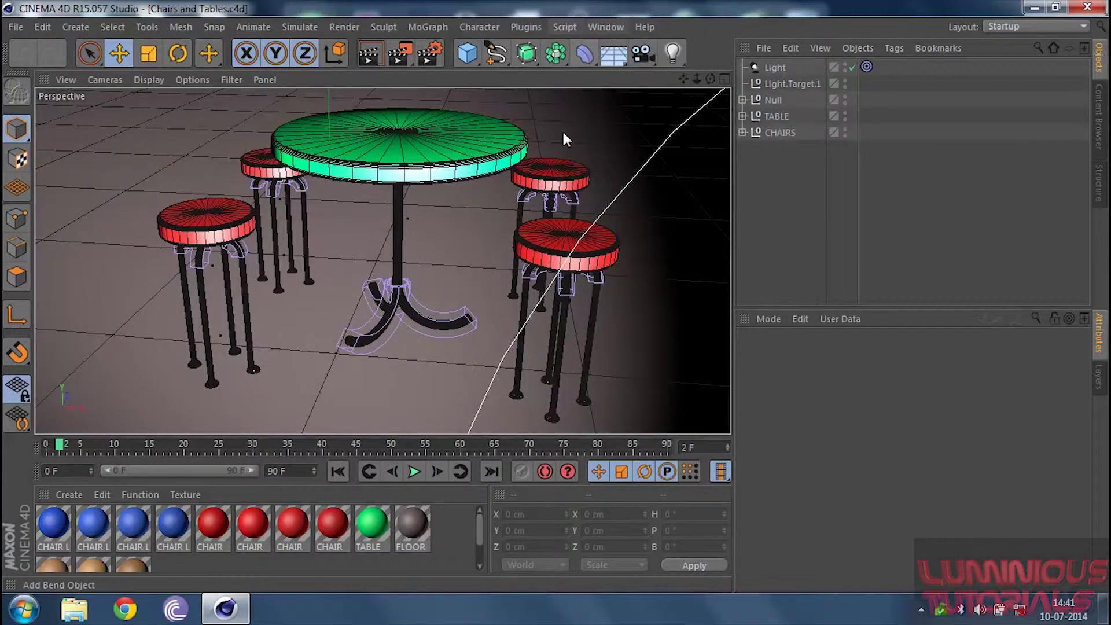
pyautogui.click(598, 26)
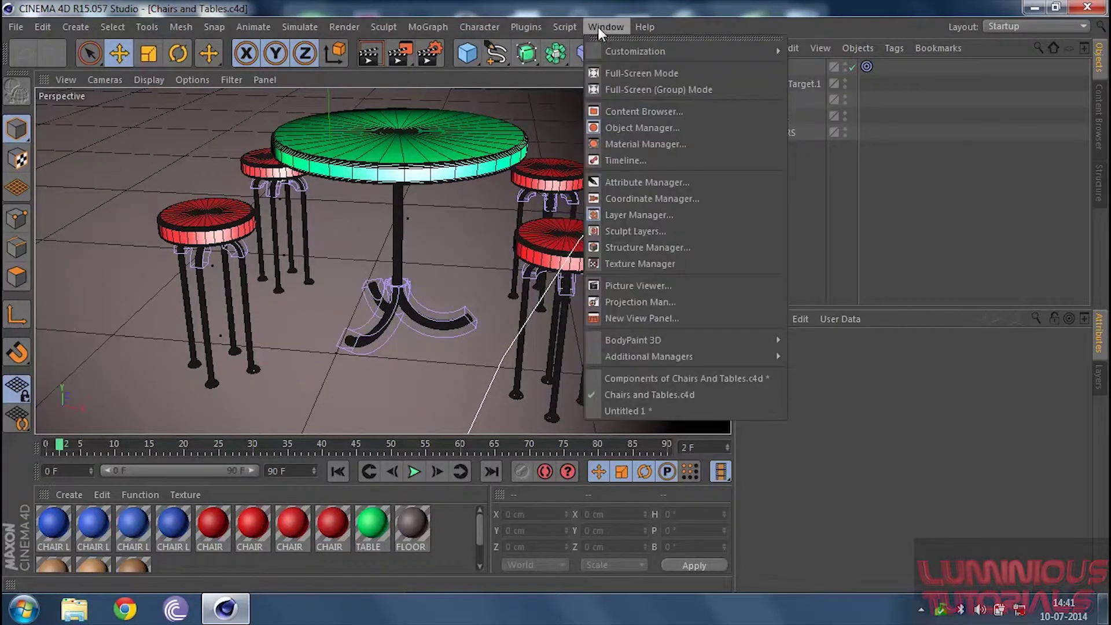
pyautogui.click(615, 411)
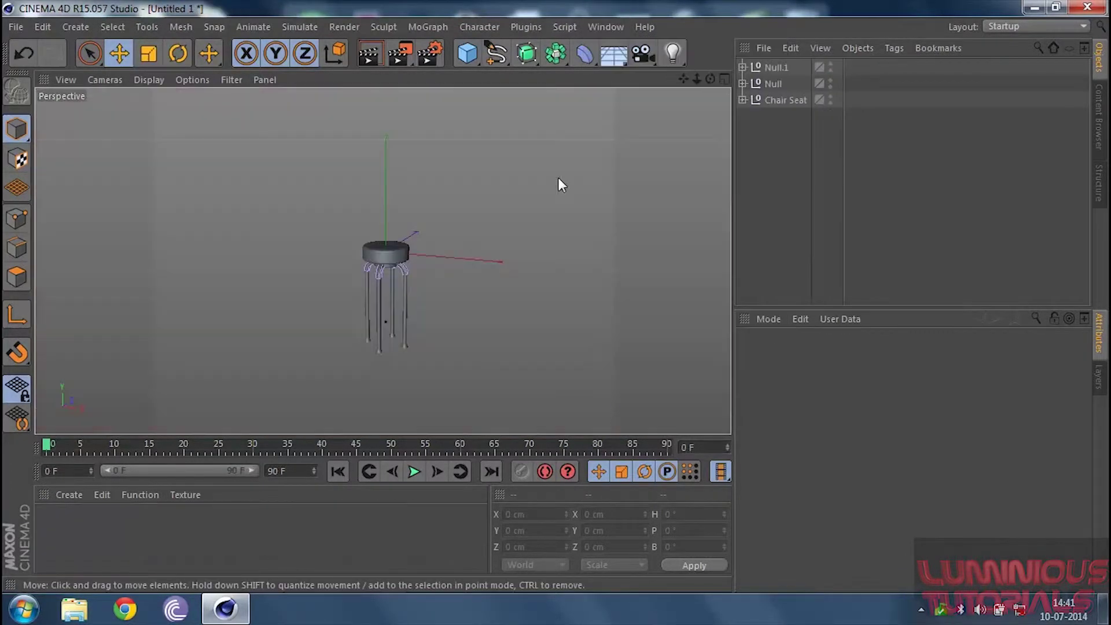
# Step: Group both leg groups with the Chair Seat and rename the new group Chair 1
pyautogui.moveTo(857, 140); pyautogui.dragTo(751, 39)
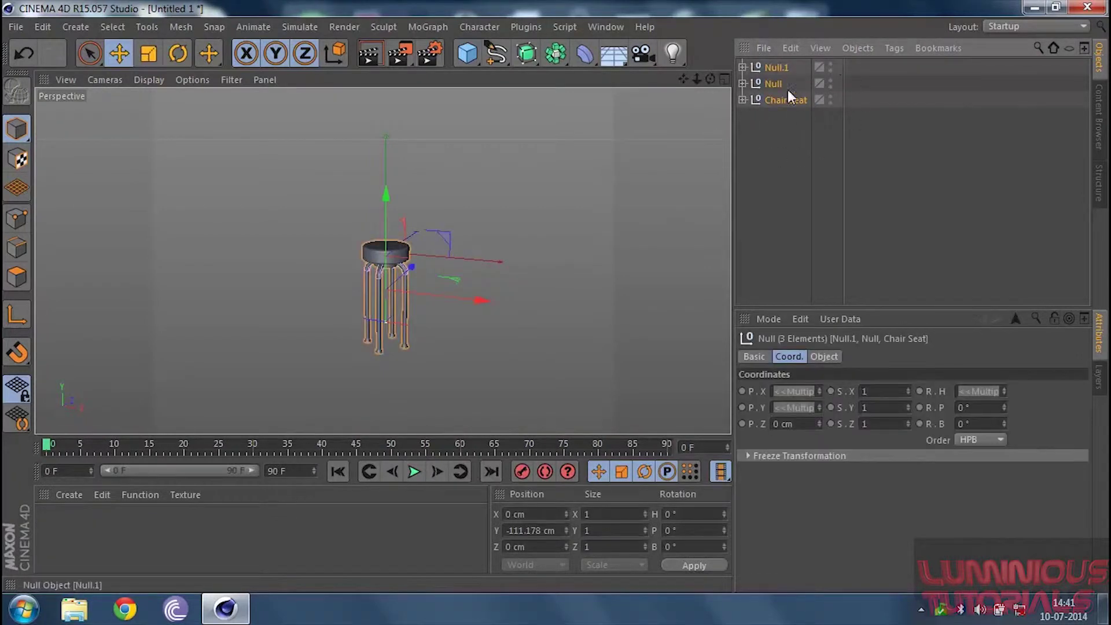
pyautogui.hotkey('alt', 'g')
pyautogui.doubleClick(774, 67)
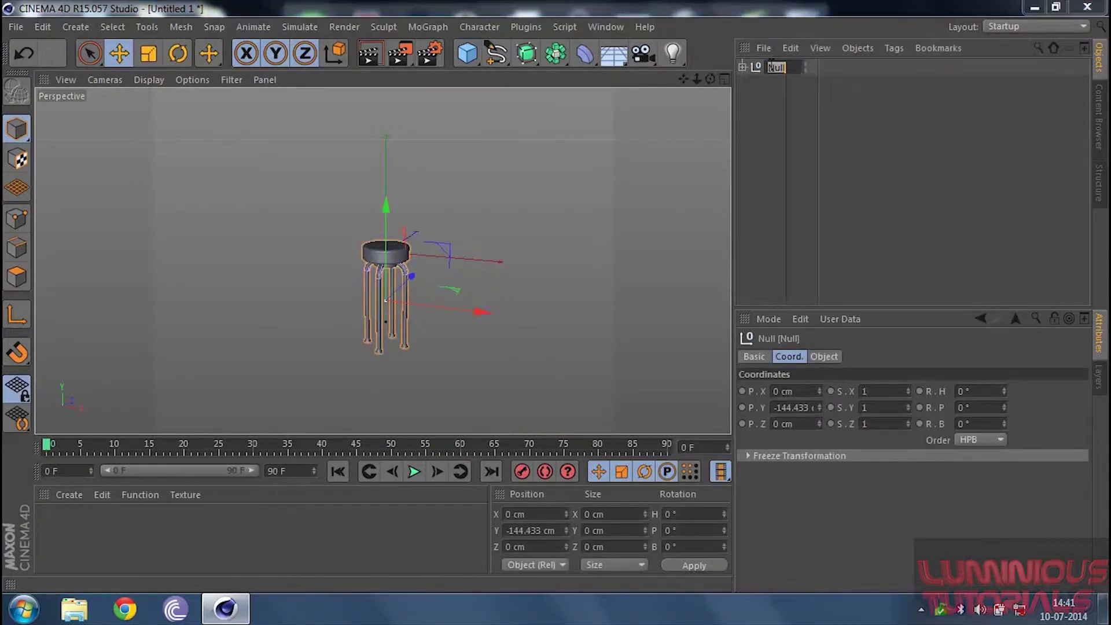
pyautogui.write('Chair 1')
pyautogui.press('Return')
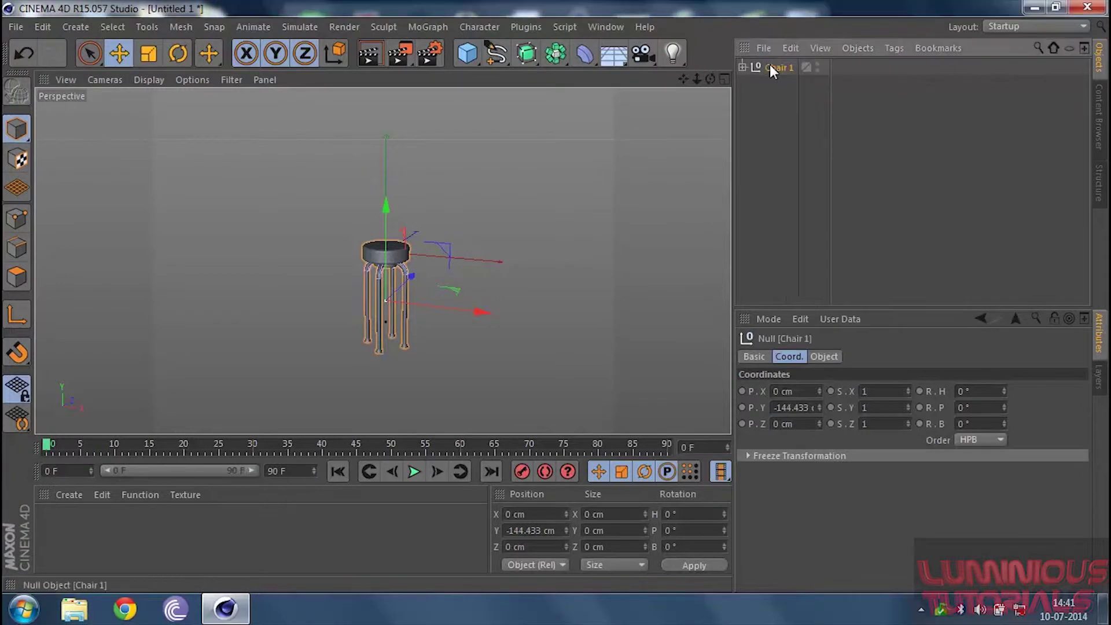
pyautogui.click(782, 94)
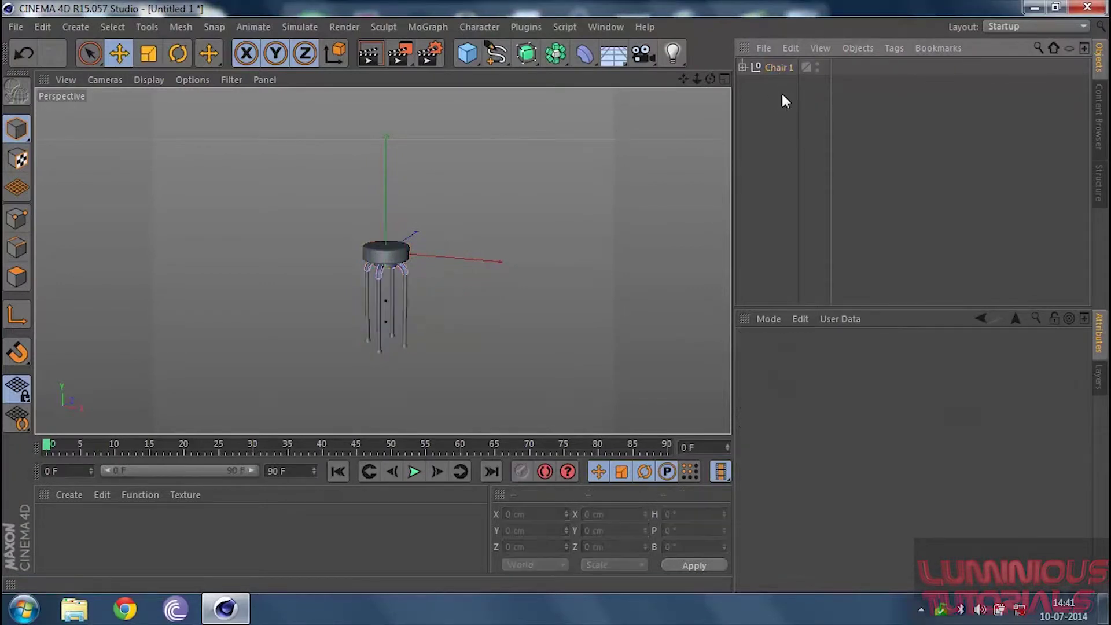
# Step: Hide the Chair 1 group in the viewport and add a Tube primitive for the tabletop
pyautogui.doubleClick(817, 65)
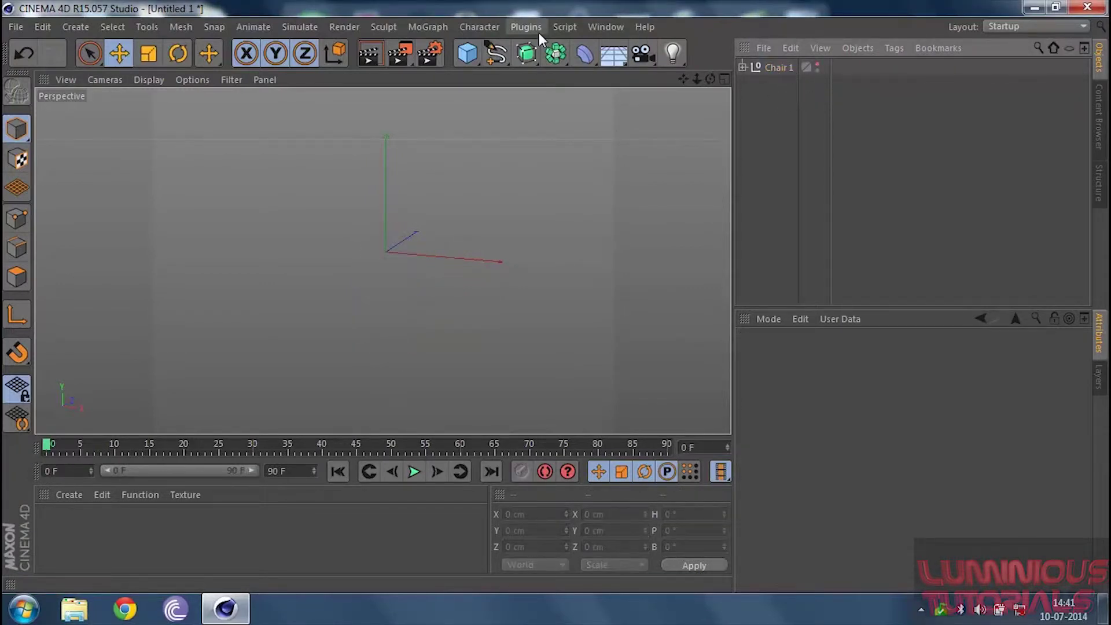
pyautogui.click(469, 53)
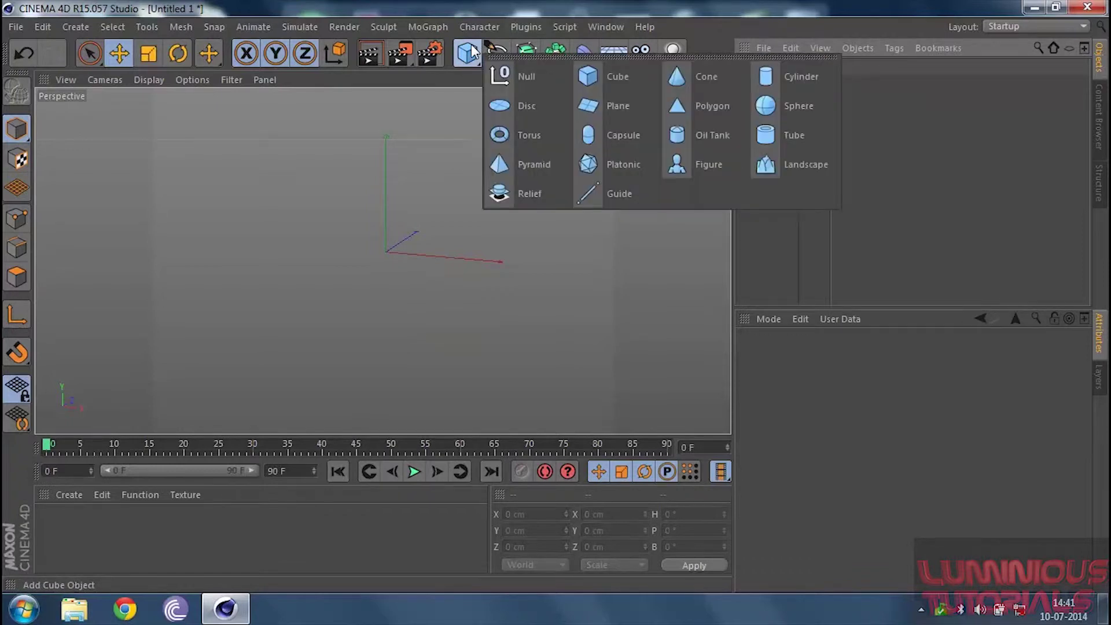
pyautogui.click(764, 137)
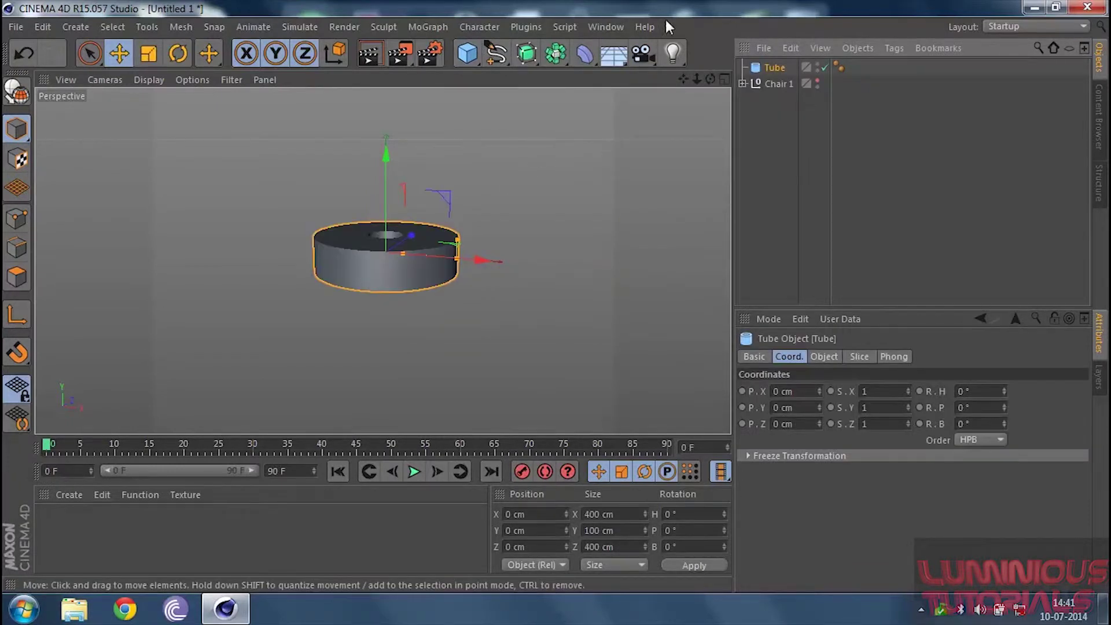
# Step: Examine the tabletop in Components of Chairs And Tables.c4d and Chairs and Tables.c4d, and return to the Untitled 1 project
pyautogui.click(607, 27)
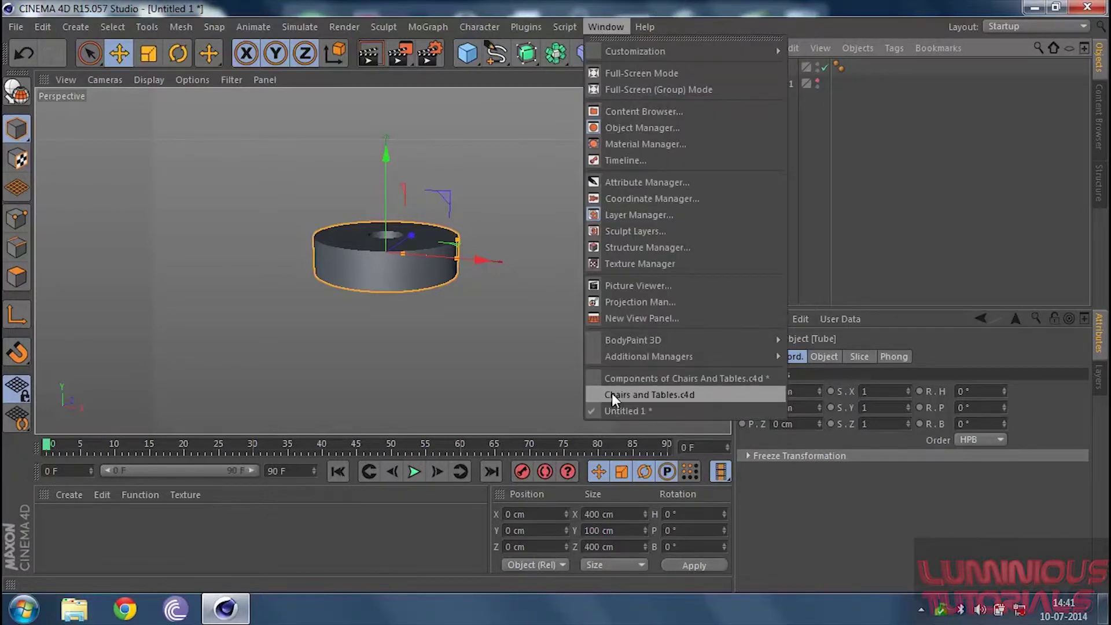
pyautogui.click(623, 379)
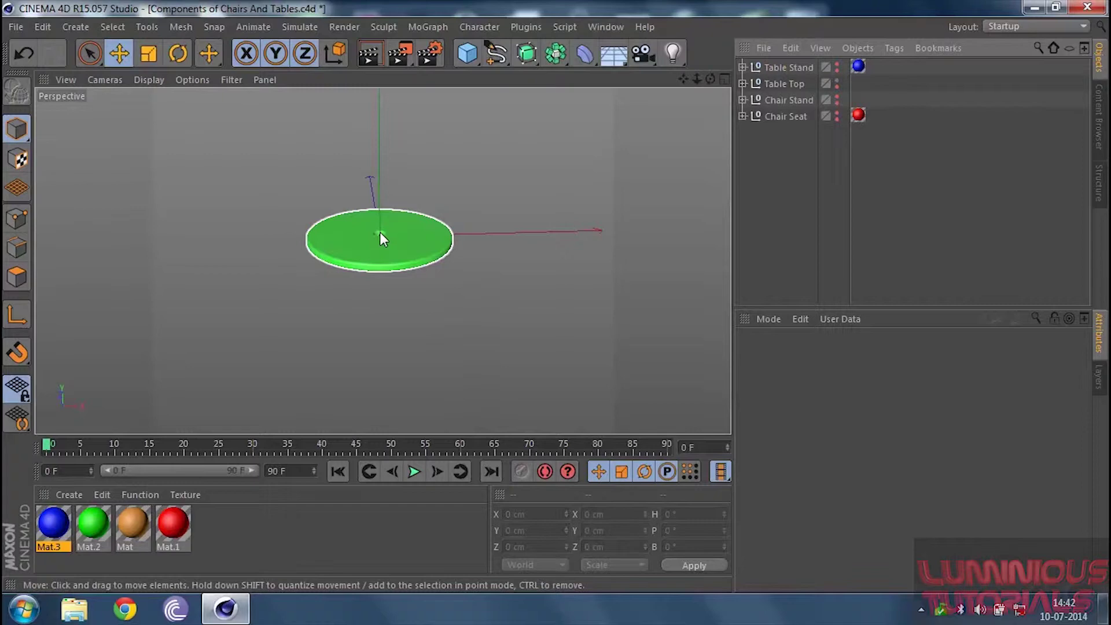
pyautogui.click(480, 144)
pyautogui.click(606, 28)
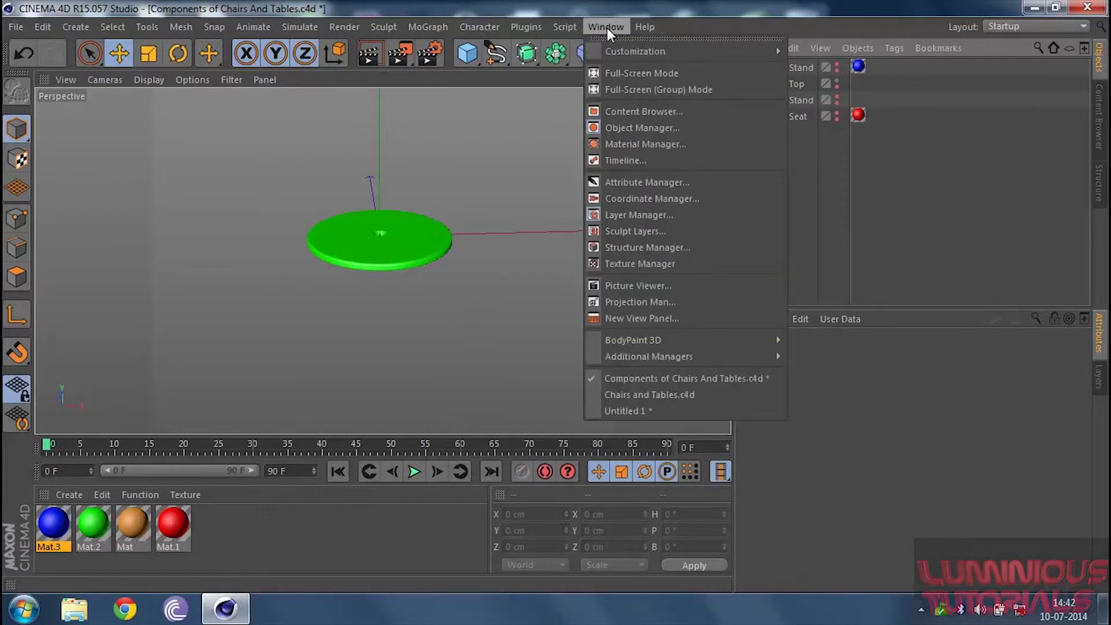
pyautogui.click(639, 393)
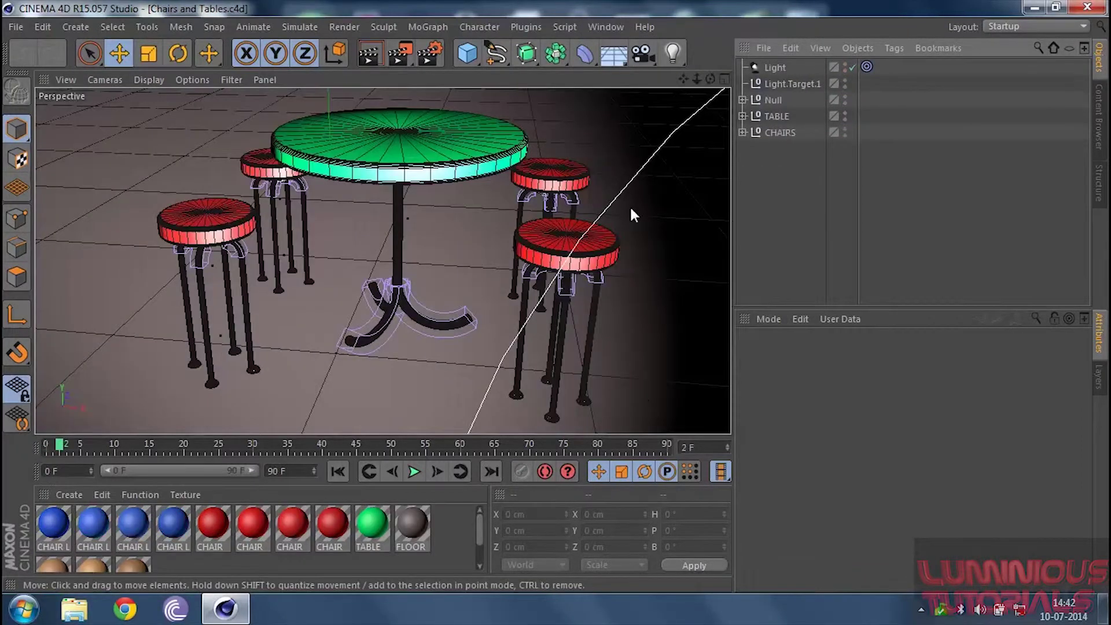
pyautogui.click(605, 27)
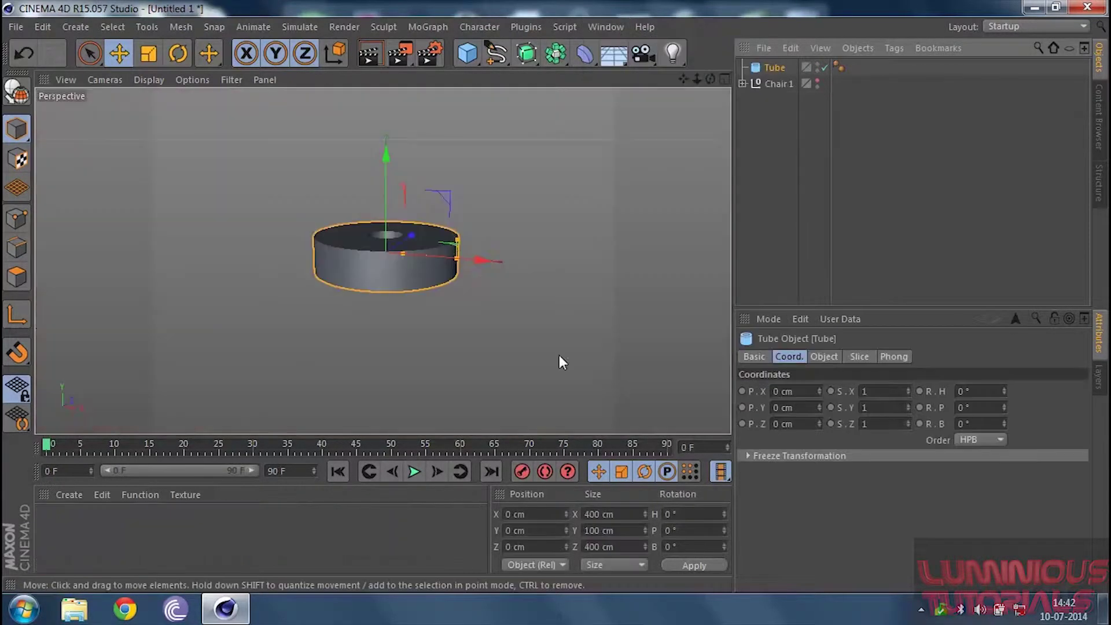
pyautogui.click(615, 409)
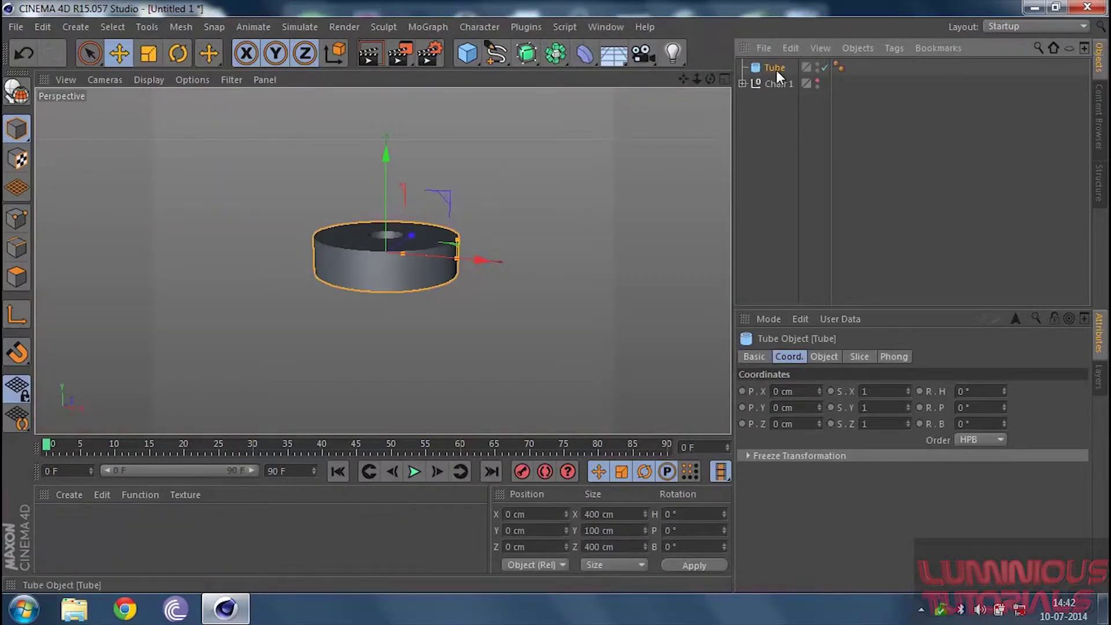
# Step: Set the tube's inner radius to 10 cm, outer radius to 300 cm and rotation segments to 100
pyautogui.click(823, 357)
pyautogui.click(851, 392)
pyautogui.write('10')
pyautogui.press('Return')
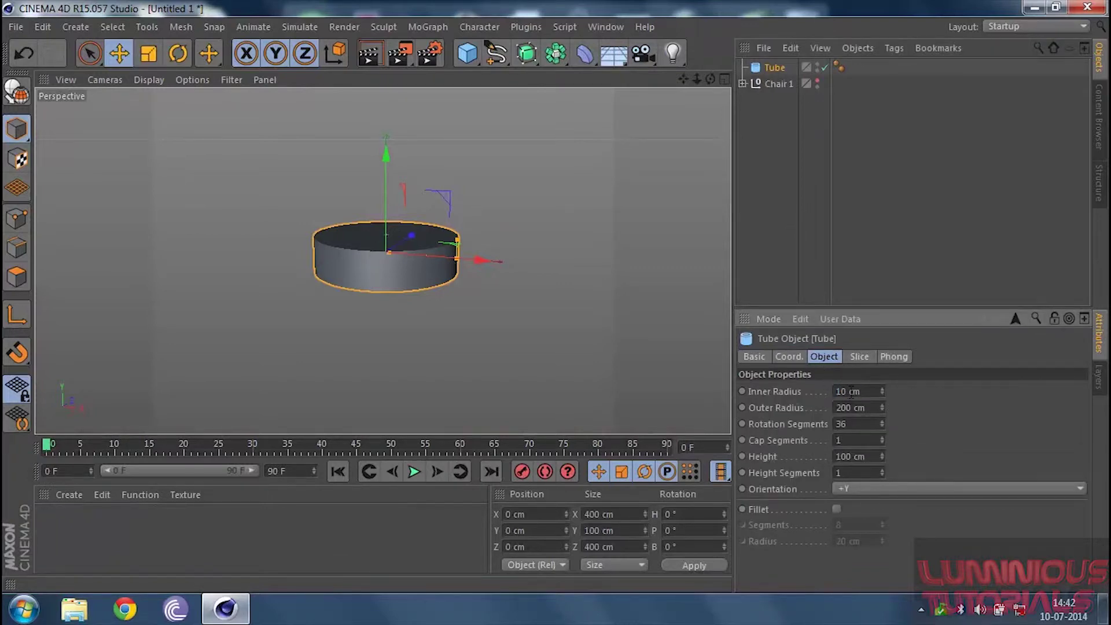
pyautogui.click(855, 406)
pyautogui.write('300')
pyautogui.press('Return')
pyautogui.click(875, 424)
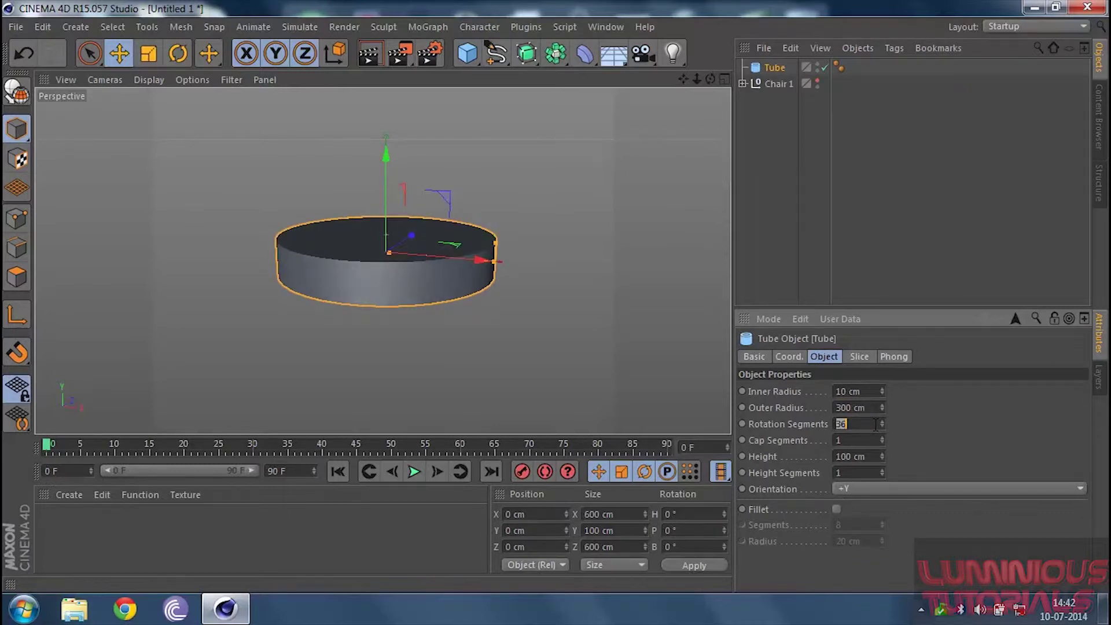
pyautogui.write('100')
# Step: Reduce the tabletop tube's height to 30 cm
pyautogui.click(861, 456)
pyautogui.write('40')
pyautogui.press('Return')
pyautogui.moveTo(884, 456); pyautogui.dragTo(884, 469)
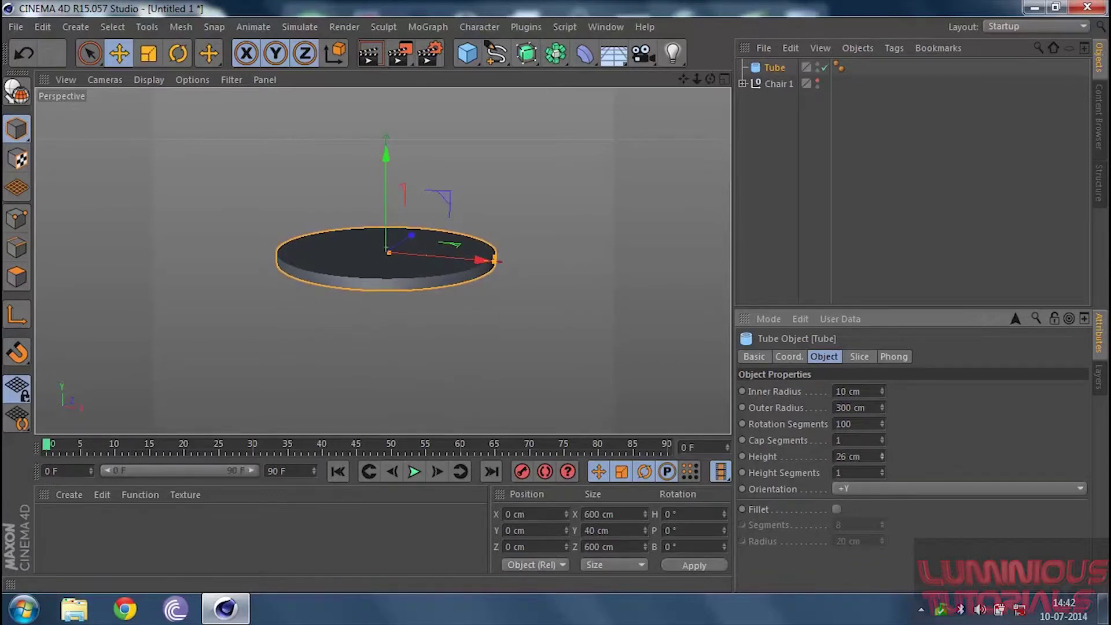
pyautogui.click(873, 456)
pyautogui.write('30')
pyautogui.press('Return')
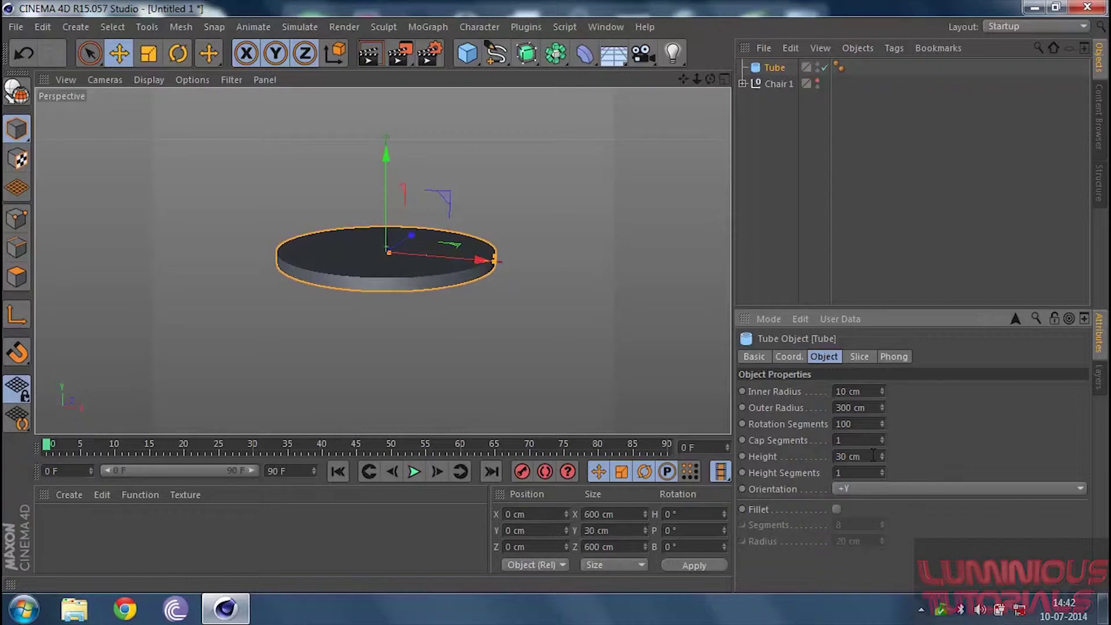
# Step: Enable the tube's fillet with 113 segments and a fillet radius of 8 cm
pyautogui.click(837, 509)
pyautogui.moveTo(881, 524); pyautogui.dragTo(880, 528)
pyautogui.doubleClick(871, 541)
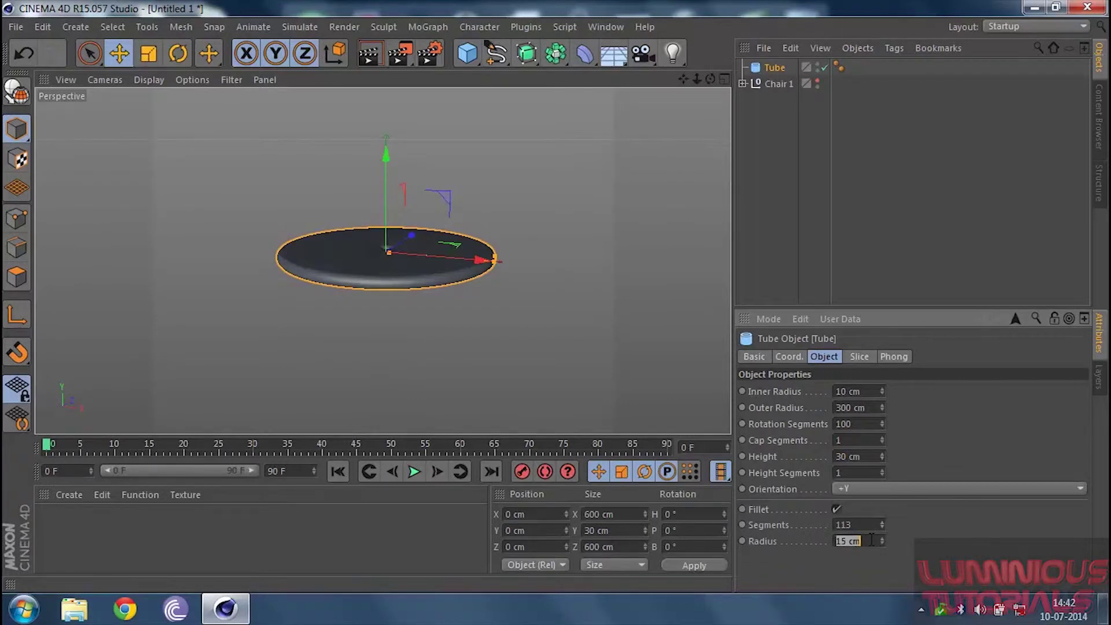
pyautogui.write('5')
pyautogui.press('Return')
pyautogui.doubleClick(866, 541)
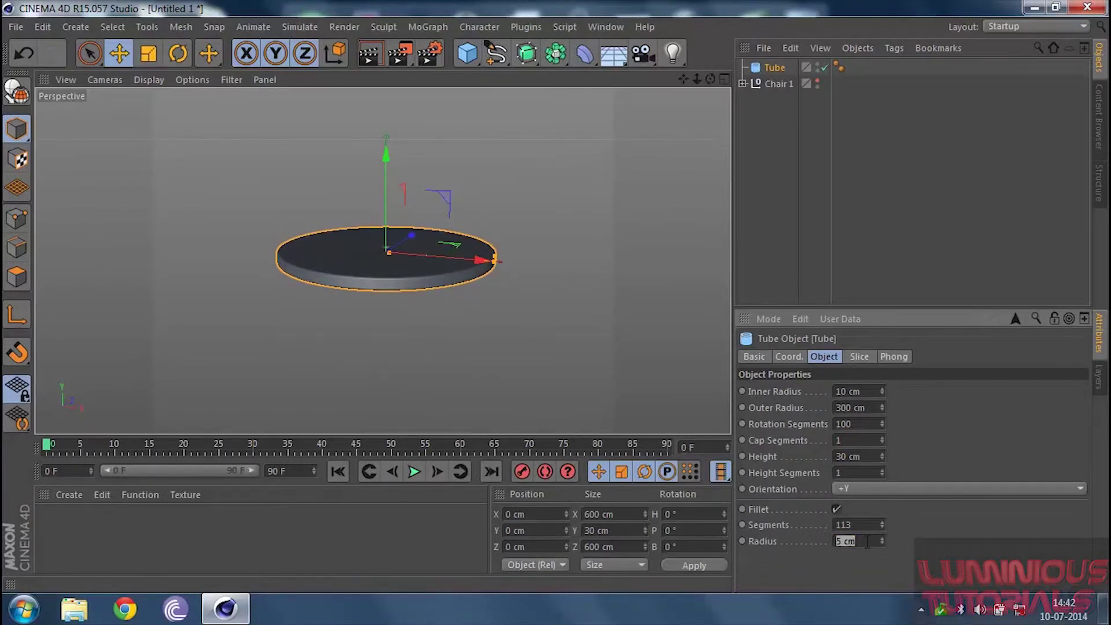
pyautogui.write('9')
pyautogui.press('Return')
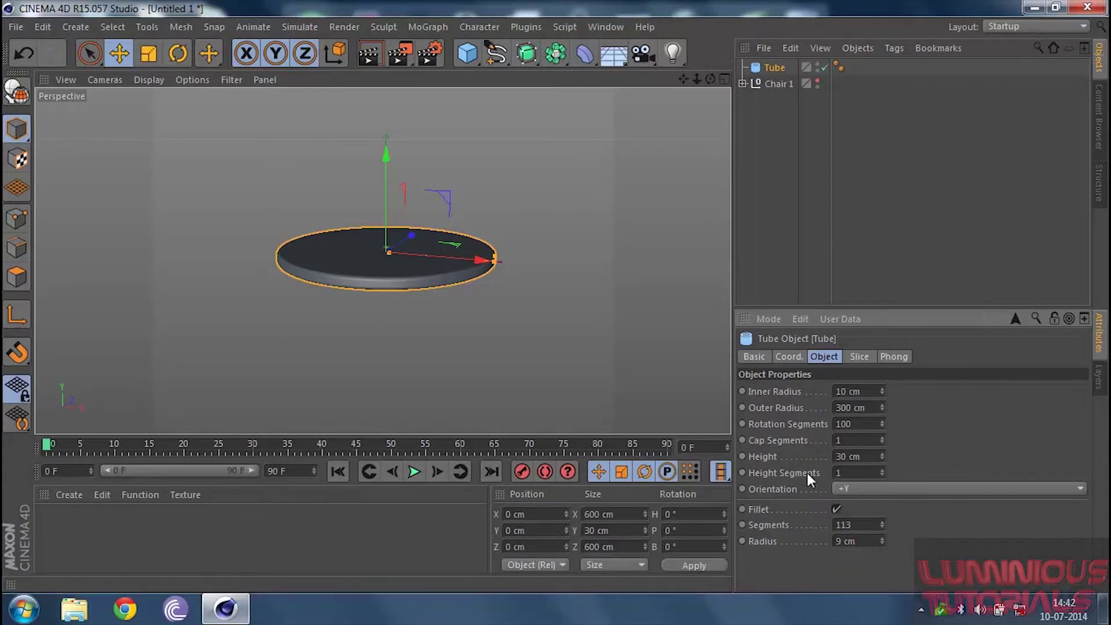
pyautogui.doubleClick(852, 540)
pyautogui.write('8')
pyautogui.press('Return')
# Step: Add a Cylinder primitive for the table stand and set its radius to 9 cm to fit the tube's inner hole
pyautogui.moveTo(710, 78)
pyautogui.mouseDown()
pyautogui.moveTo(713, 139)
pyautogui.moveTo(709, 74)
pyautogui.mouseUp()
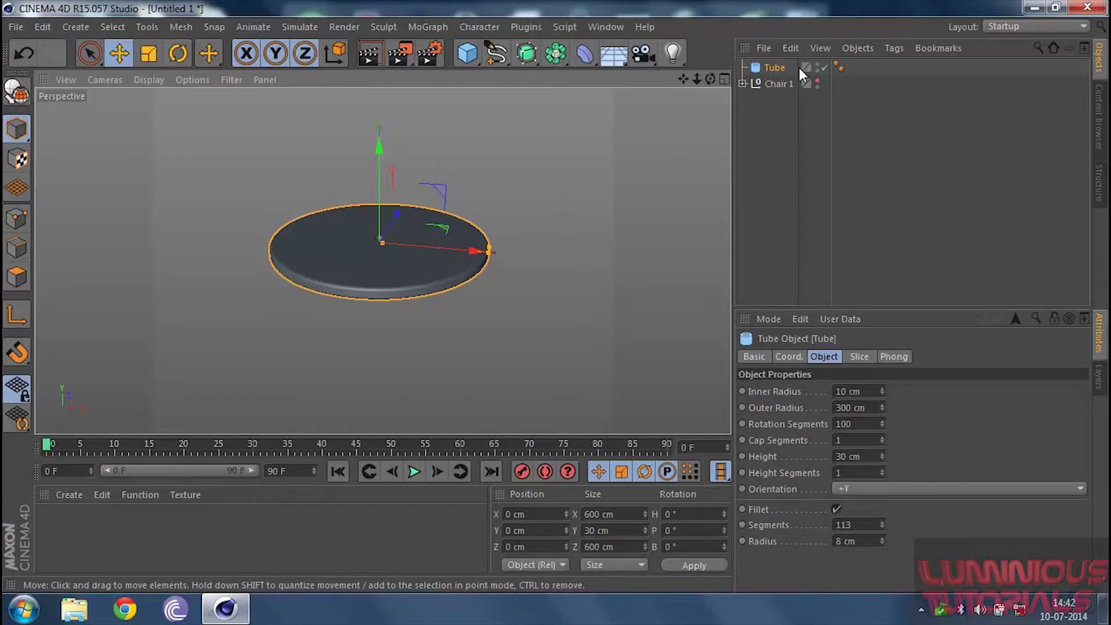
pyautogui.click(470, 53)
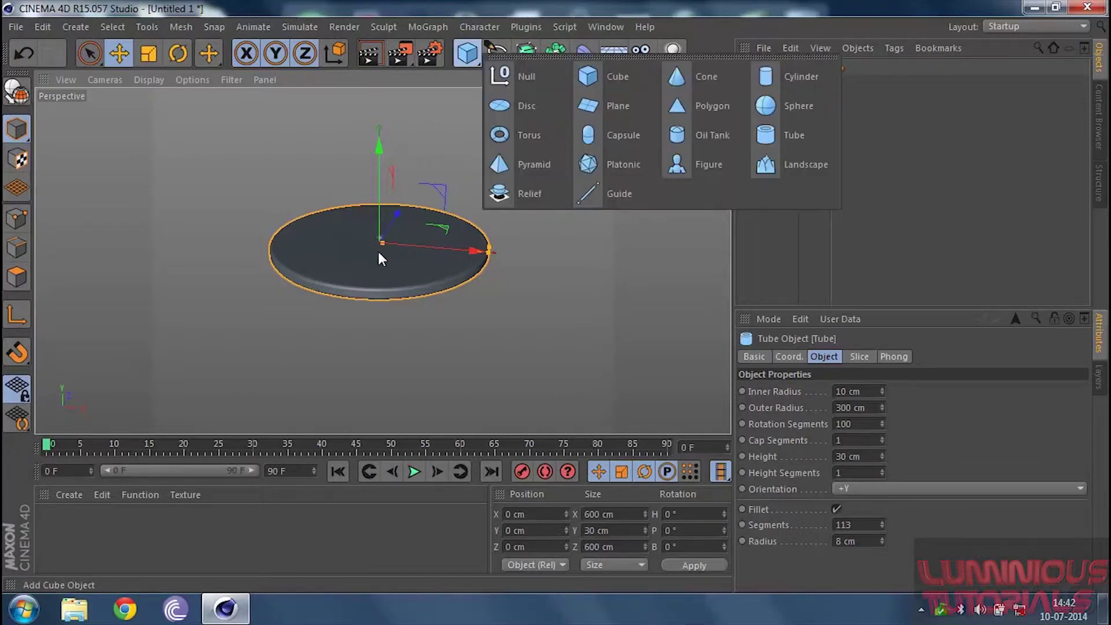
pyautogui.click(790, 72)
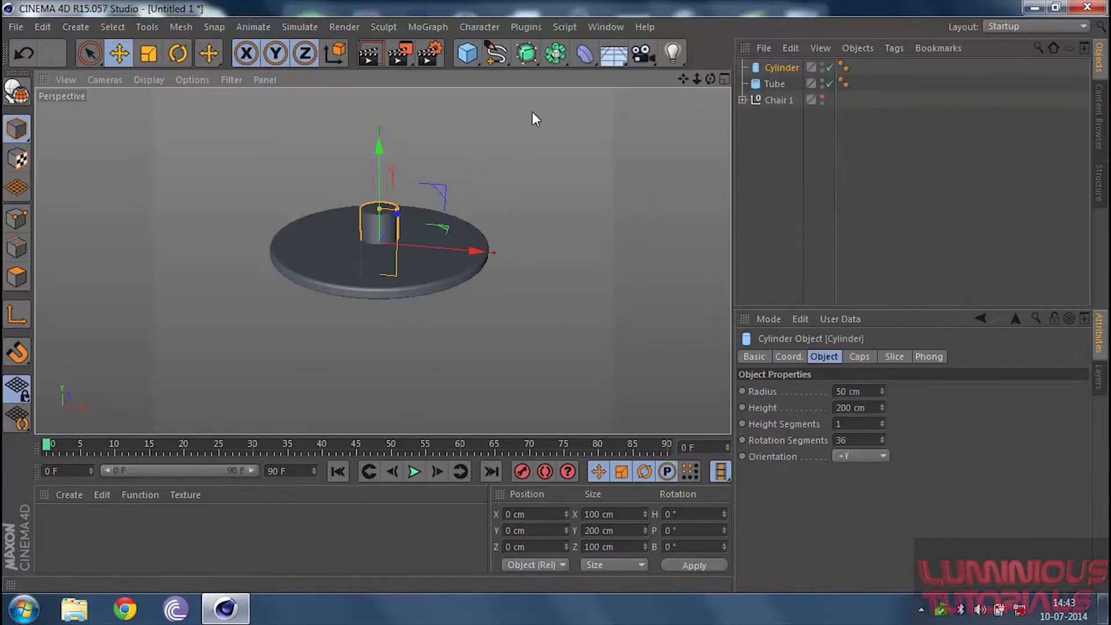
pyautogui.click(775, 83)
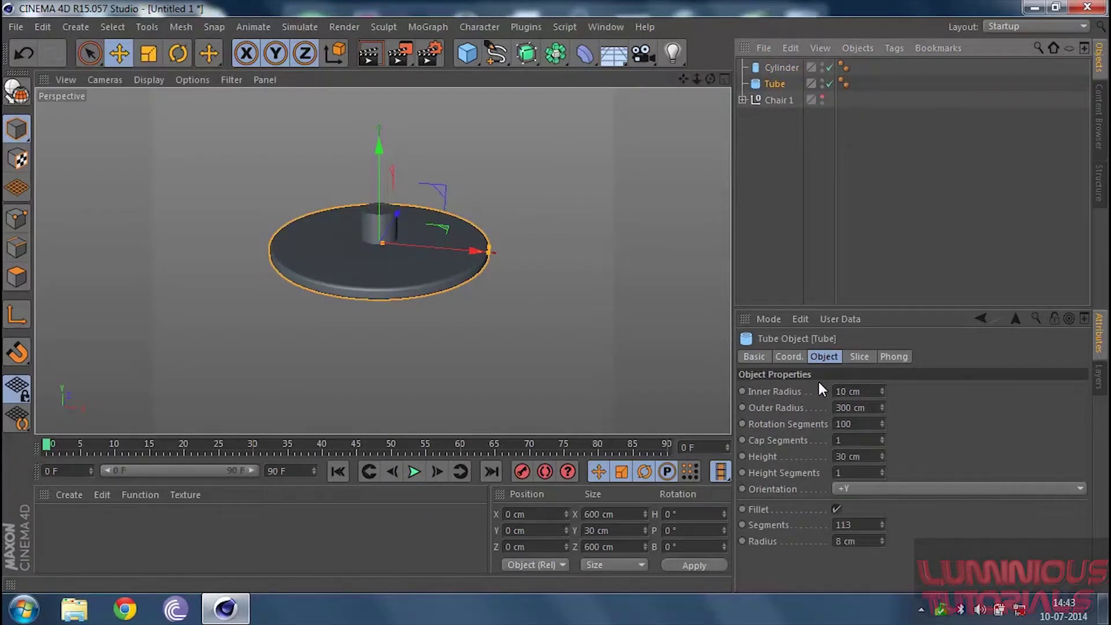
pyautogui.click(792, 68)
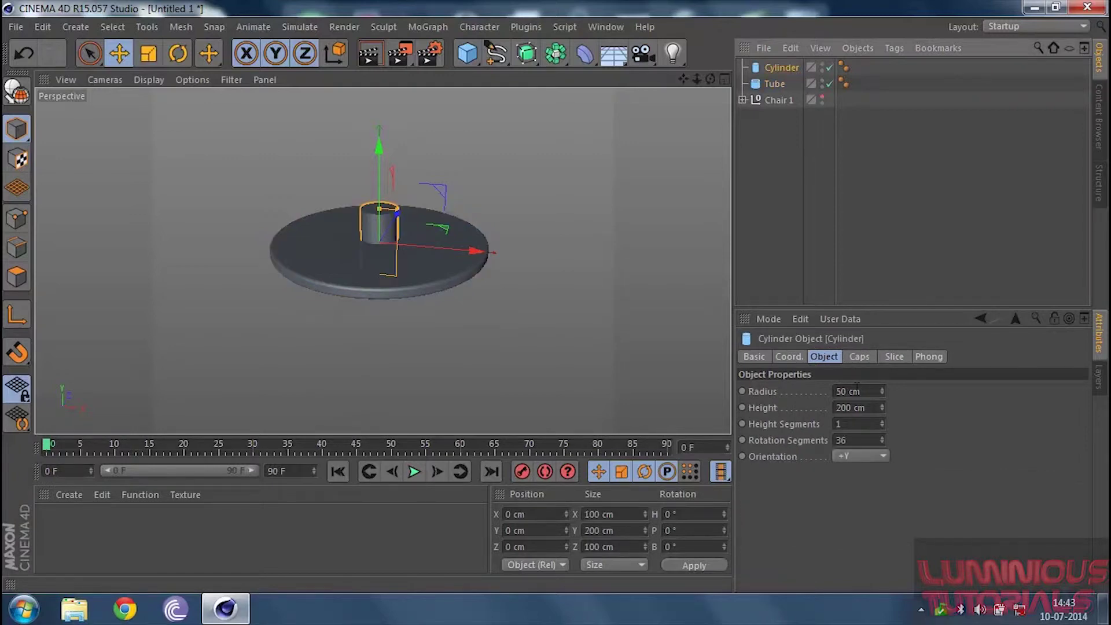
pyautogui.click(857, 391)
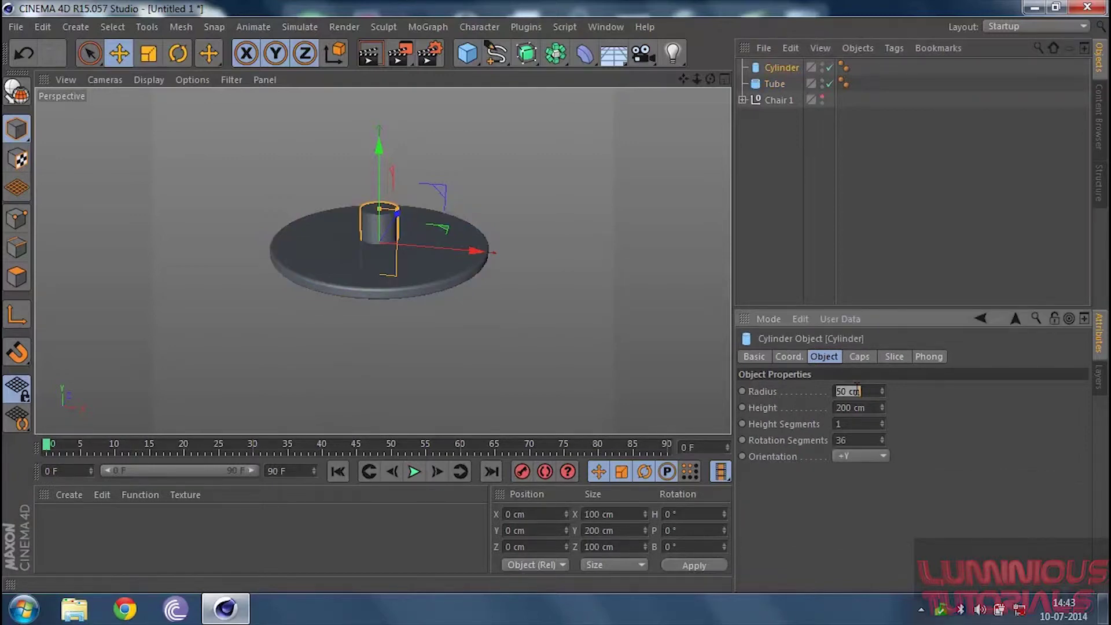
pyautogui.write('9.')
pyautogui.press('Return')
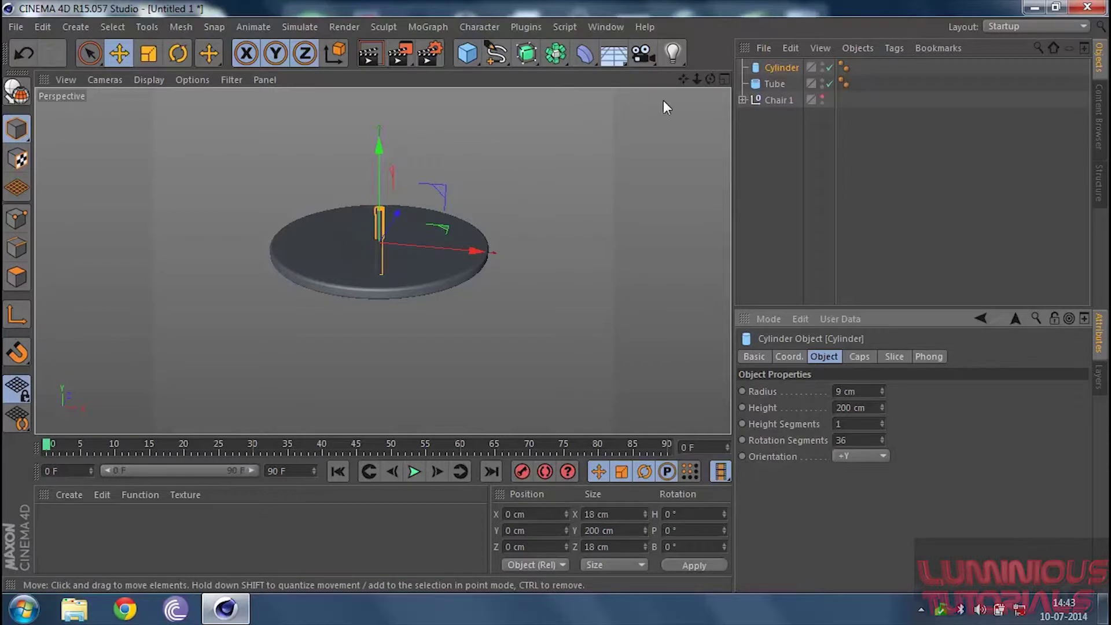
# Step: Set the stand cylinder's height to 450 cm
pyautogui.moveTo(712, 79)
pyautogui.mouseDown()
pyautogui.moveTo(712, 93)
pyautogui.moveTo(712, 75)
pyautogui.mouseUp()
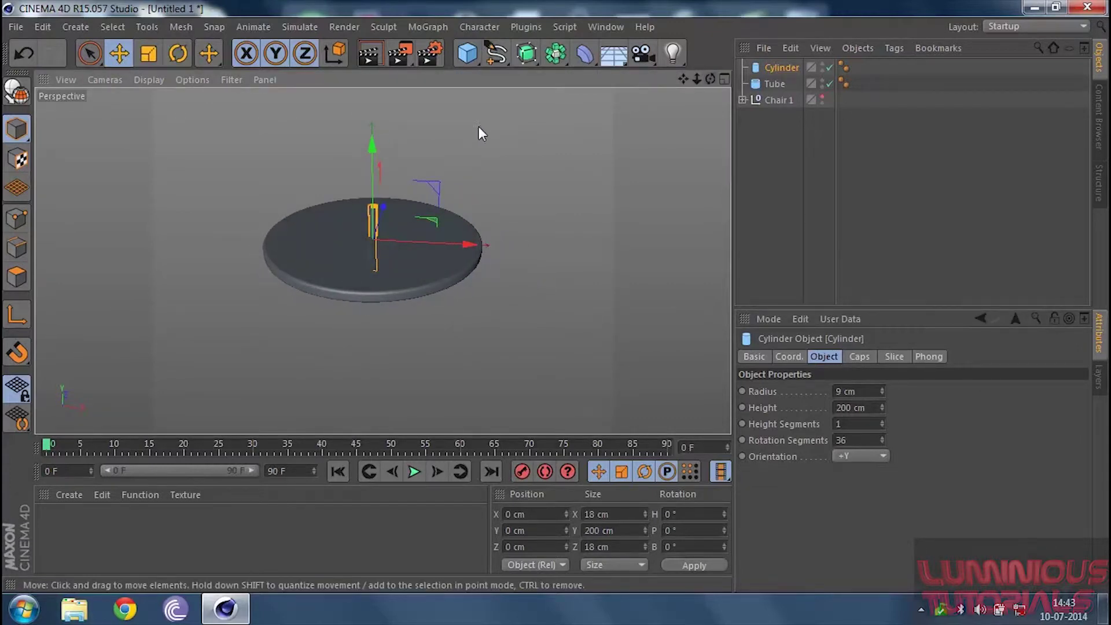
pyautogui.moveTo(709, 82); pyautogui.dragTo(703, 86)
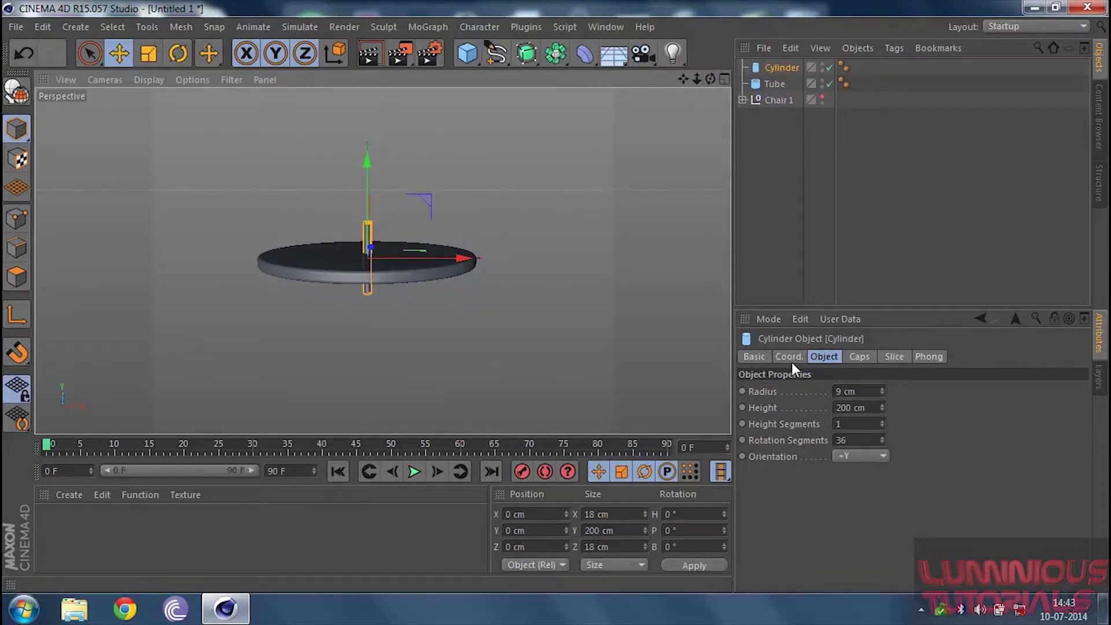
pyautogui.doubleClick(870, 408)
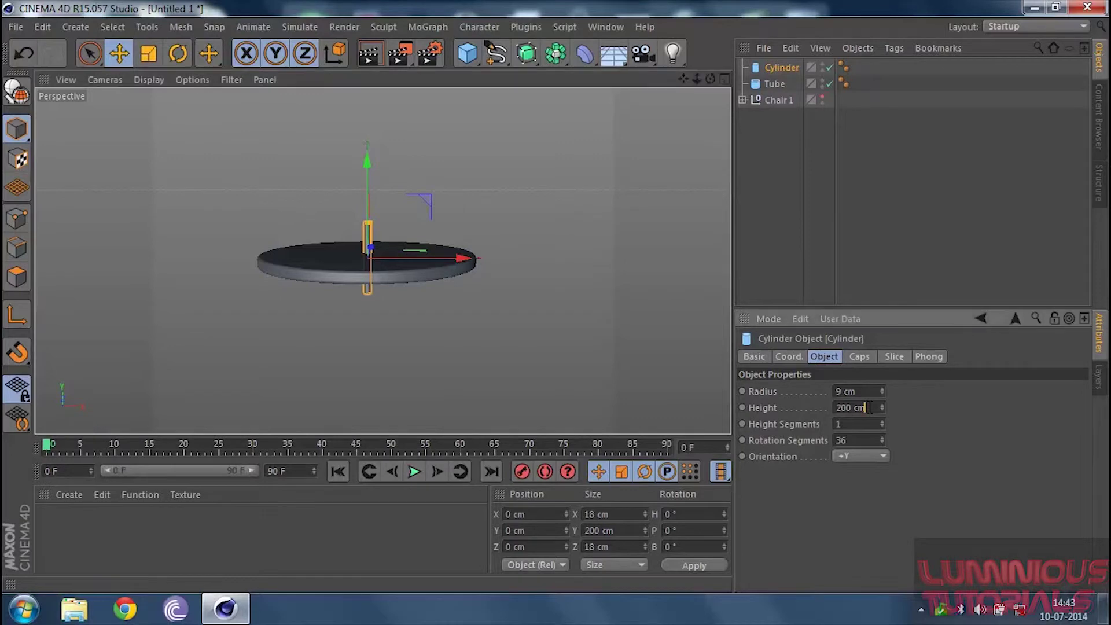
pyautogui.write('400')
pyautogui.press('Return')
pyautogui.doubleClick(870, 408)
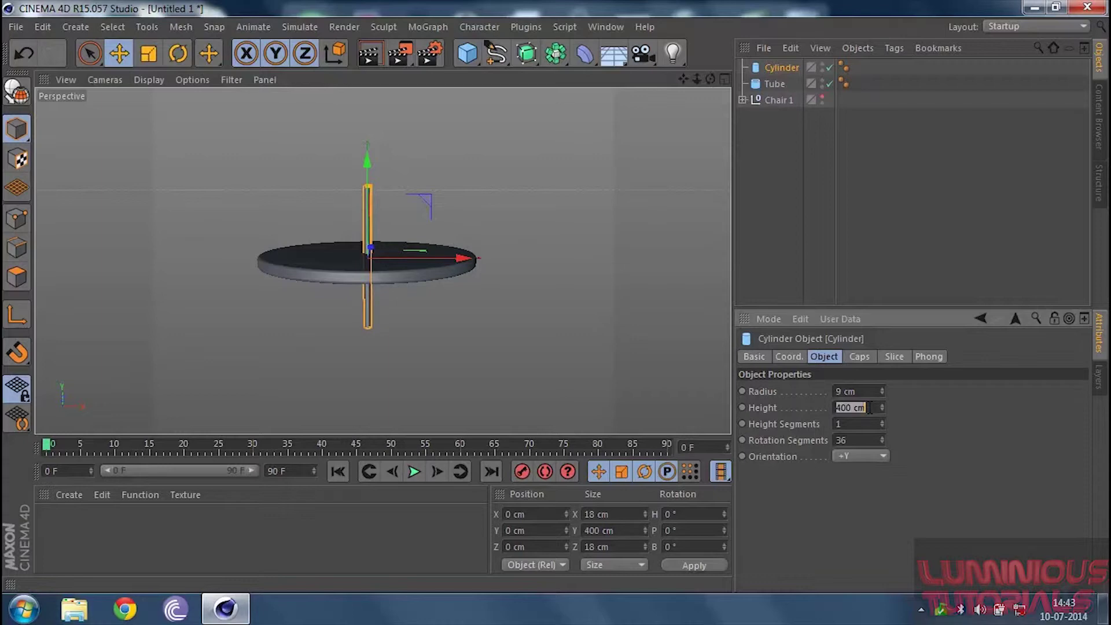
pyautogui.write('450')
pyautogui.press('Return')
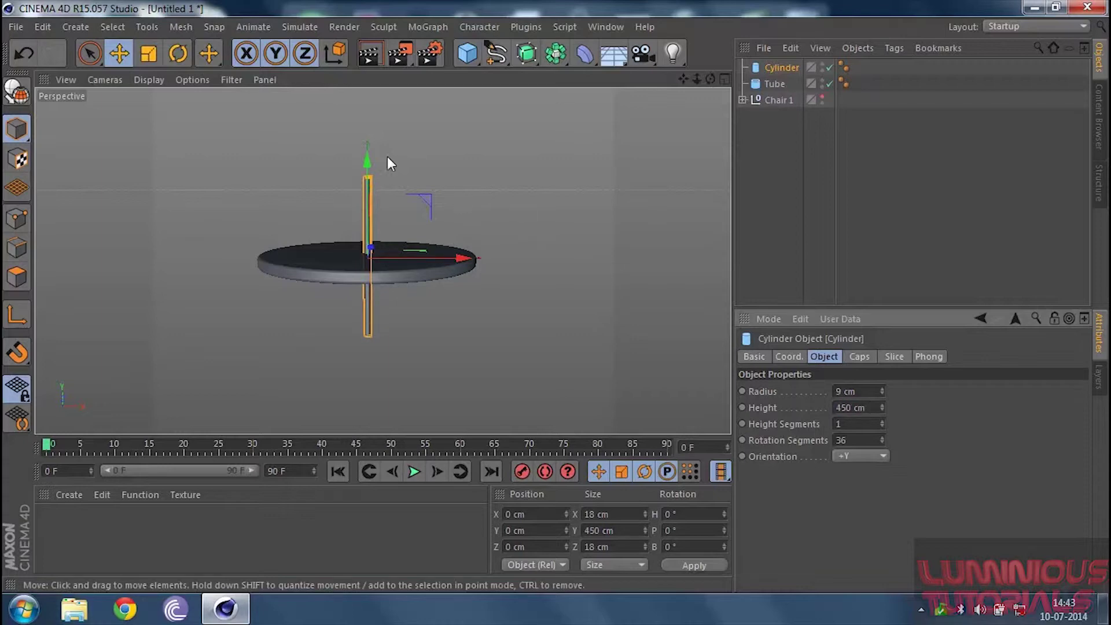
# Step: Move the cylinder down to about Y -209.6 cm so its upper end sits inside the tabletop's thickness
pyautogui.moveTo(367, 162); pyautogui.dragTo(367, 243)
pyautogui.click(724, 79)
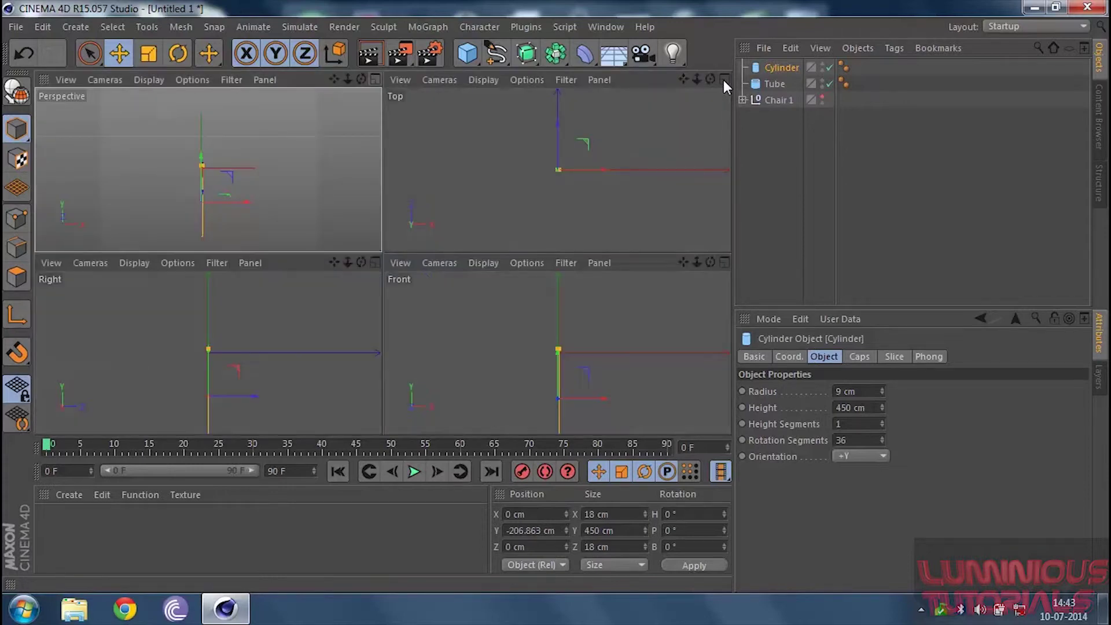
pyautogui.click(724, 262)
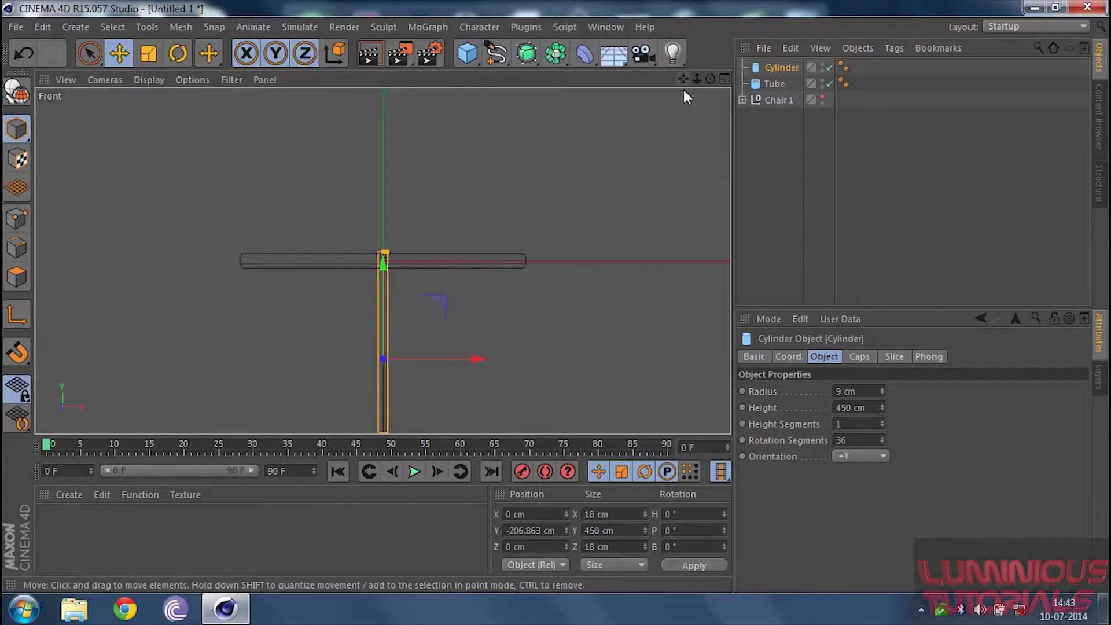
pyautogui.moveTo(697, 78); pyautogui.dragTo(723, 76)
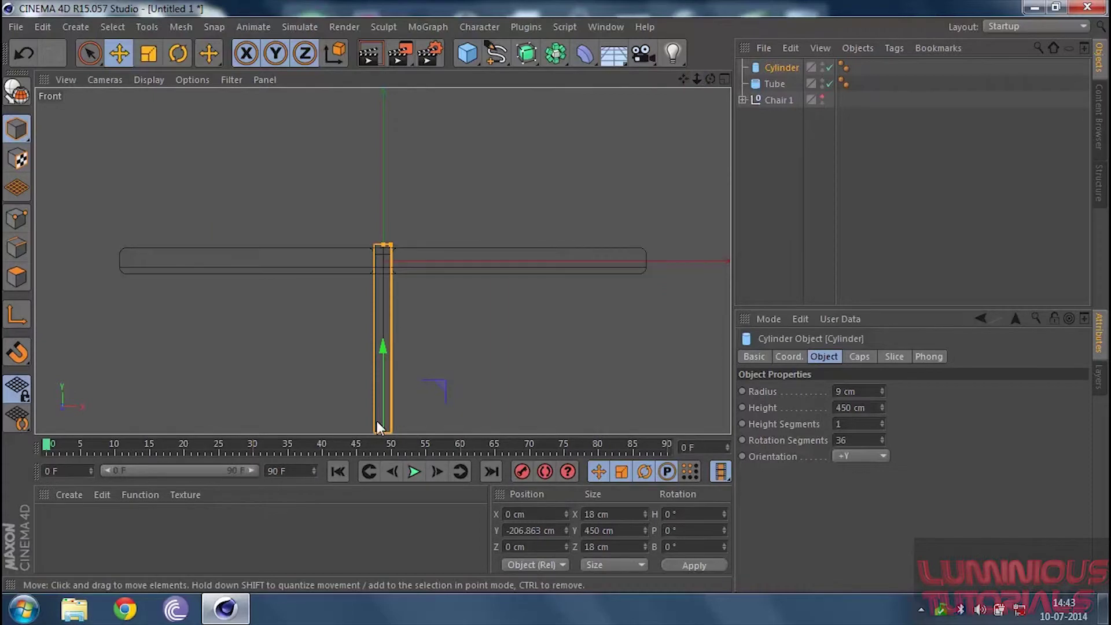
pyautogui.moveTo(387, 347); pyautogui.dragTo(385, 349)
pyautogui.click(722, 78)
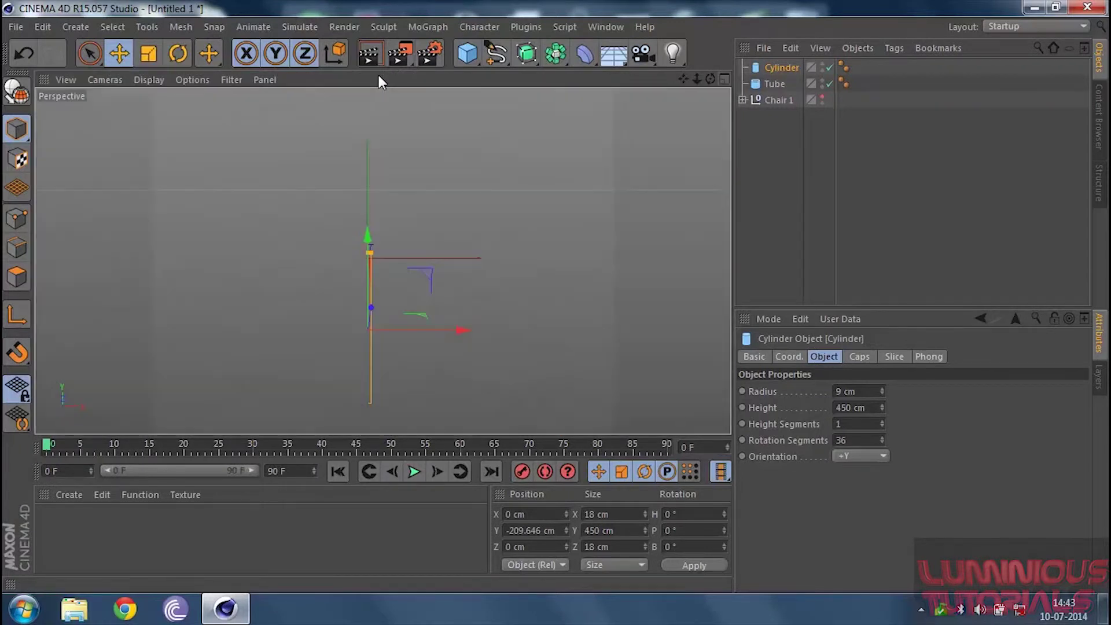
pyautogui.click(376, 79)
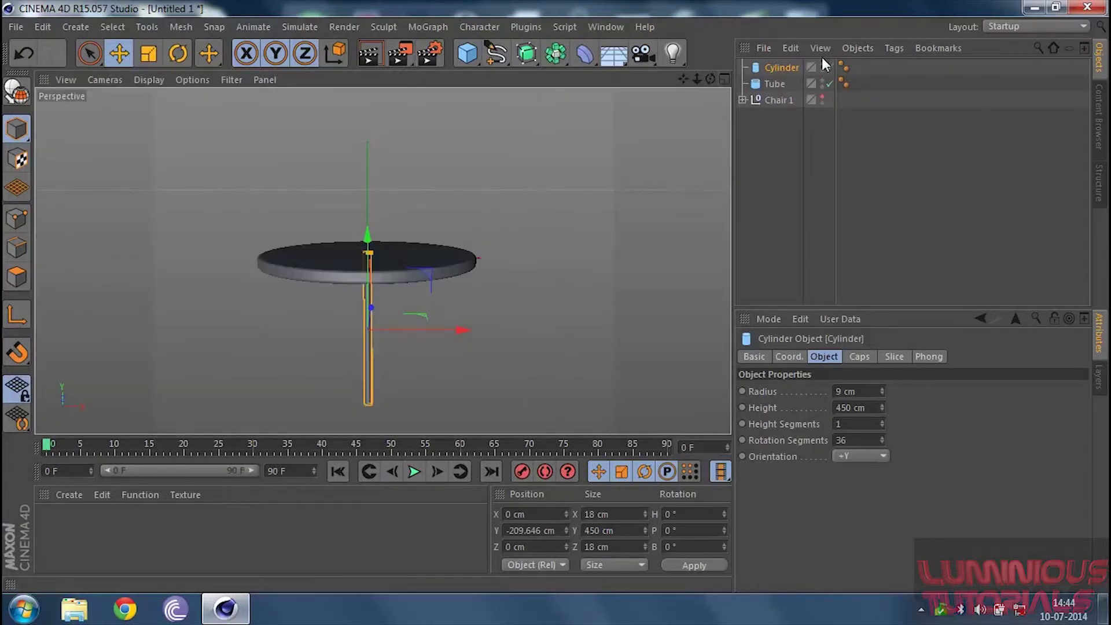
# Step: Add a Bend deformer as a child of the cylinder and set the cylinder's height segments to 600
pyautogui.keyDown('shift'); pyautogui.click(596, 54); pyautogui.keyUp('shift')
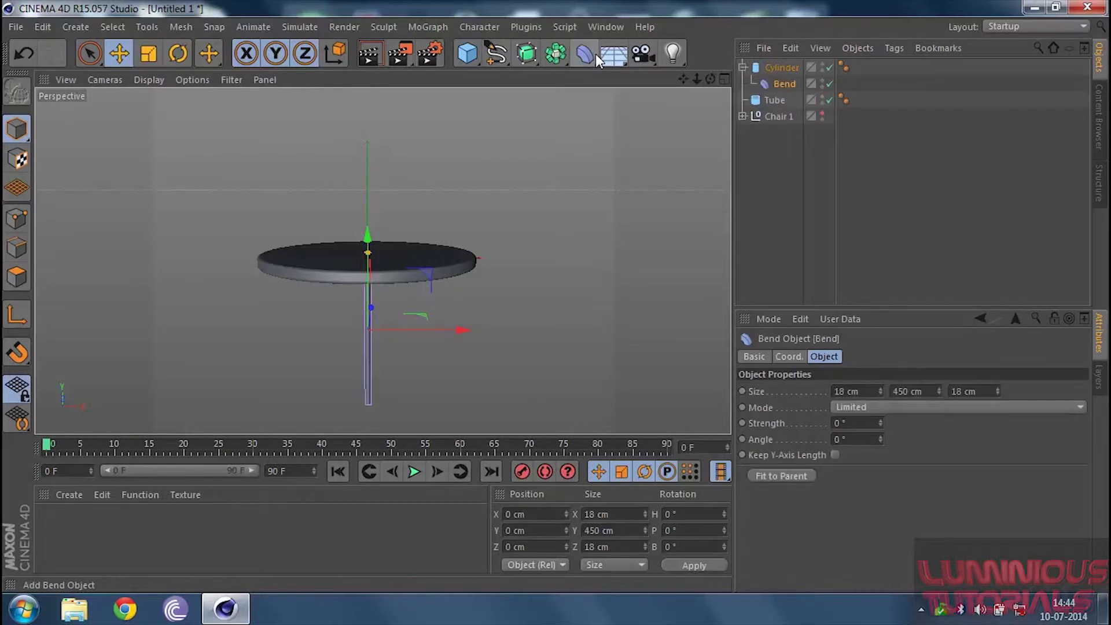
pyautogui.click(784, 68)
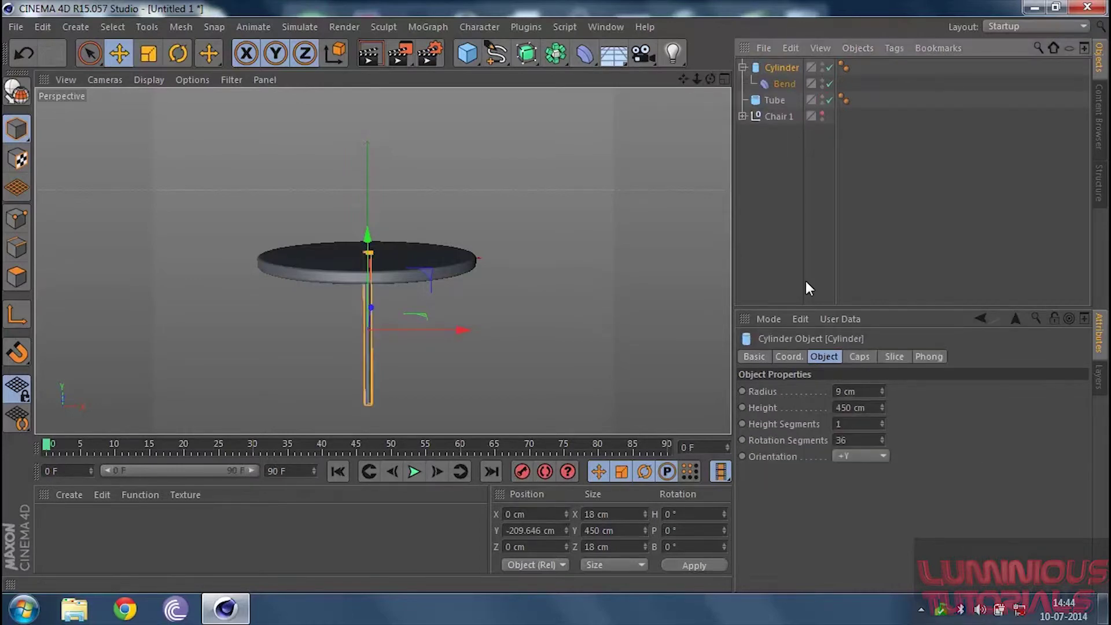
pyautogui.click(849, 424)
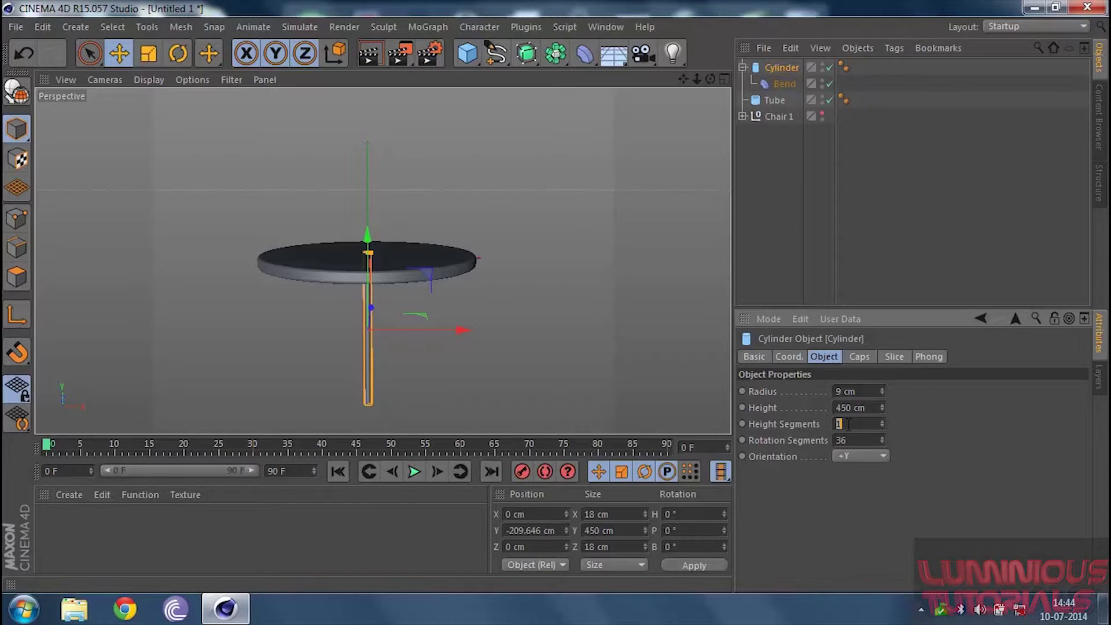
pyautogui.write('600')
pyautogui.press('Return')
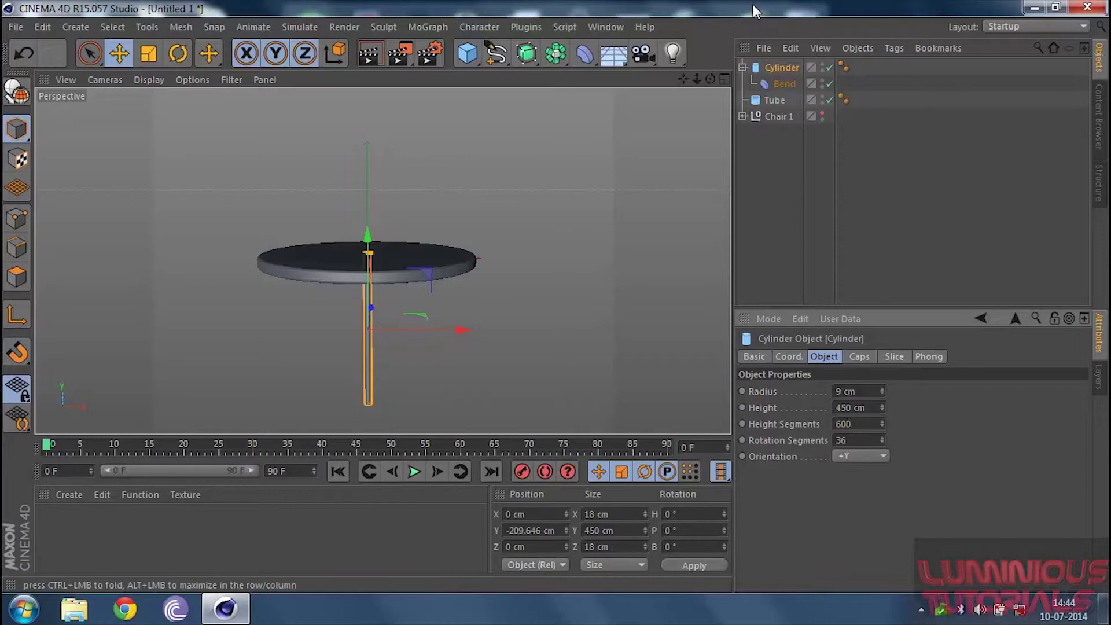
pyautogui.click(784, 84)
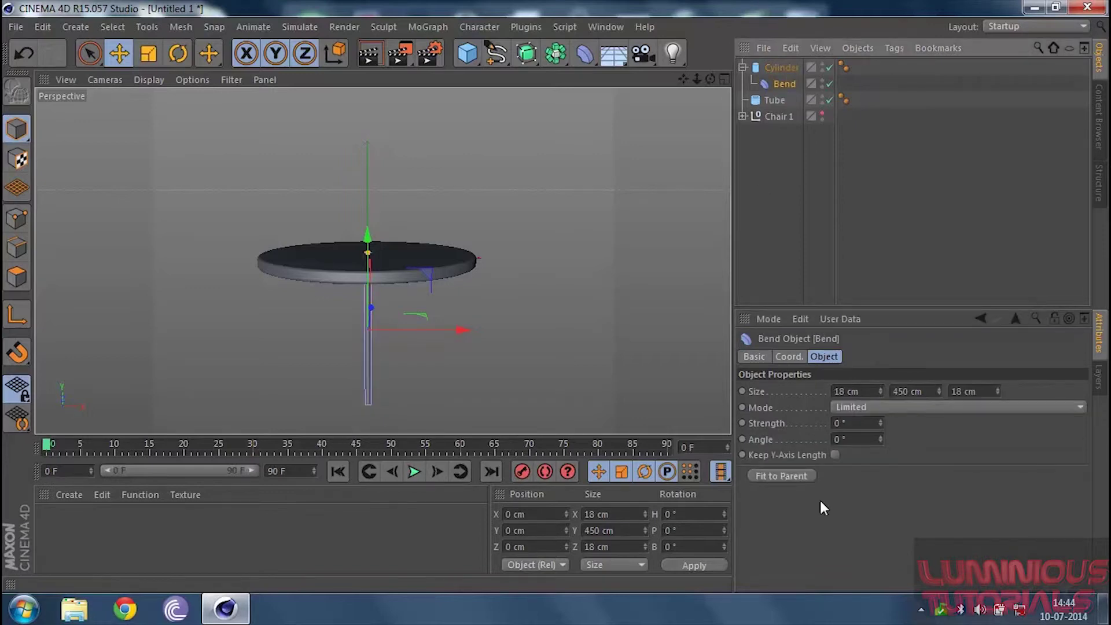
# Step: Examine the table stand in Components of Chairs And Tables.c4d and the table base in Chairs and Tables.c4d, and return to Untitled 1
pyautogui.click(606, 22)
pyautogui.click(651, 378)
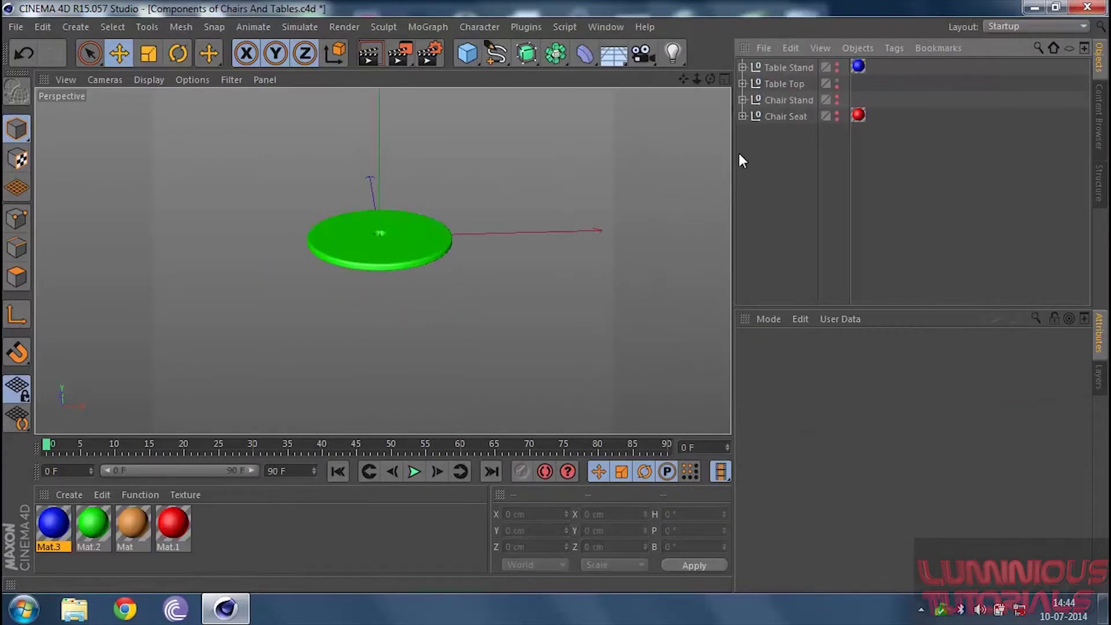
pyautogui.click(836, 80)
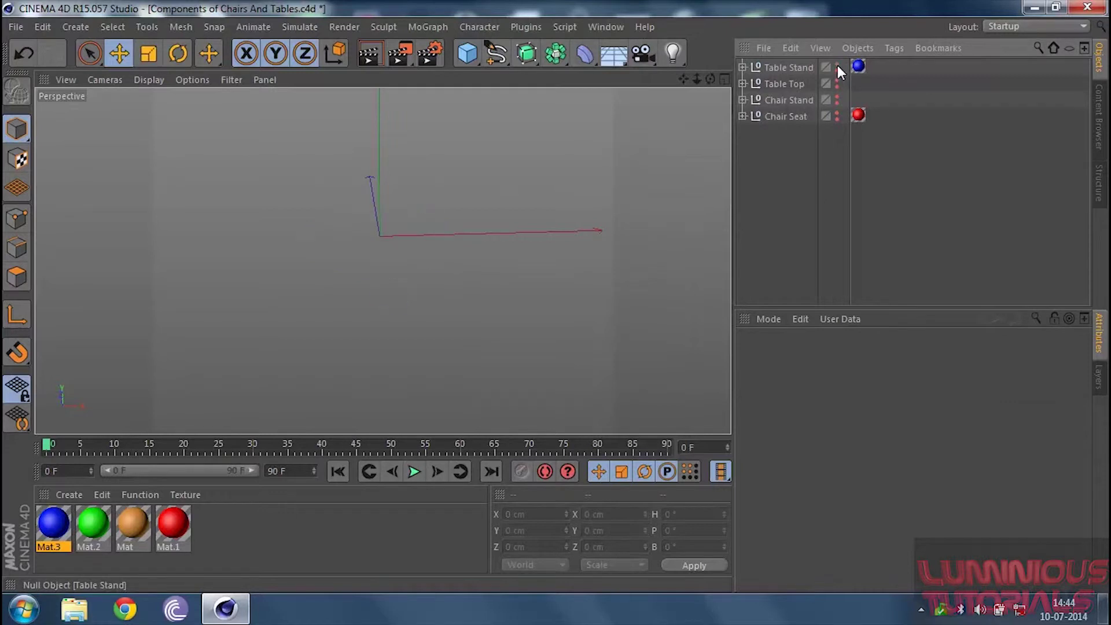
pyautogui.click(837, 65)
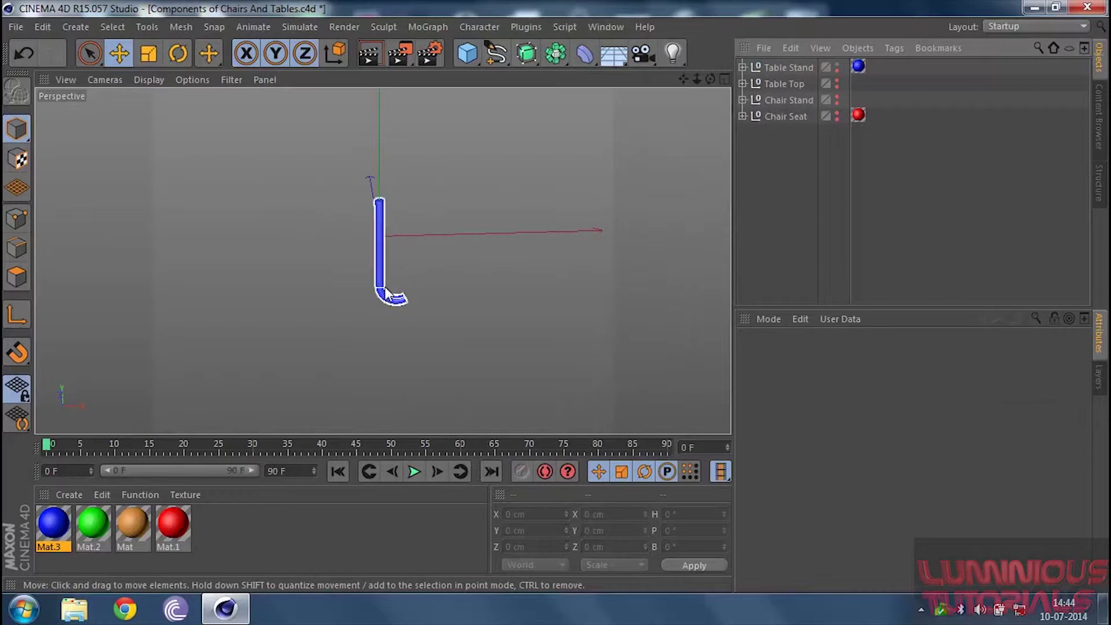
pyautogui.click(618, 25)
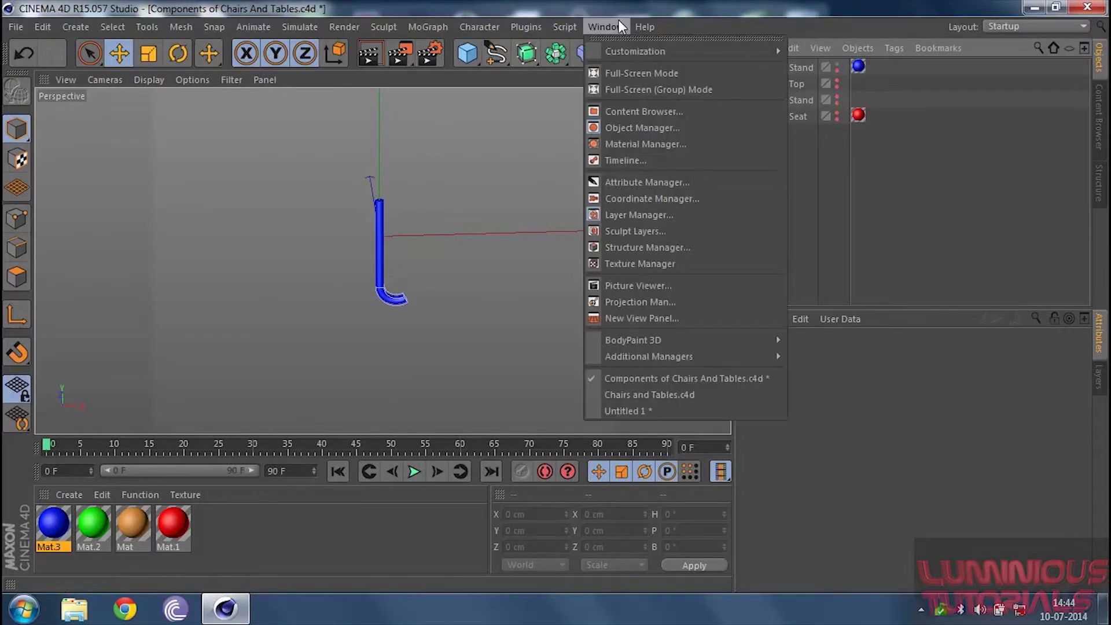
pyautogui.click(657, 394)
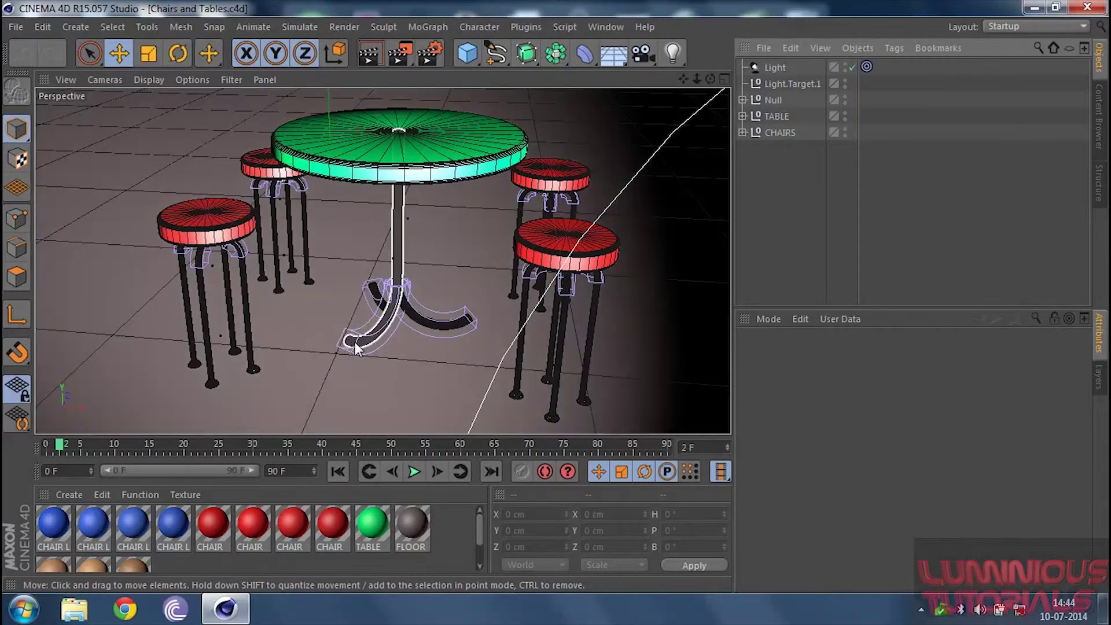
pyautogui.click(606, 25)
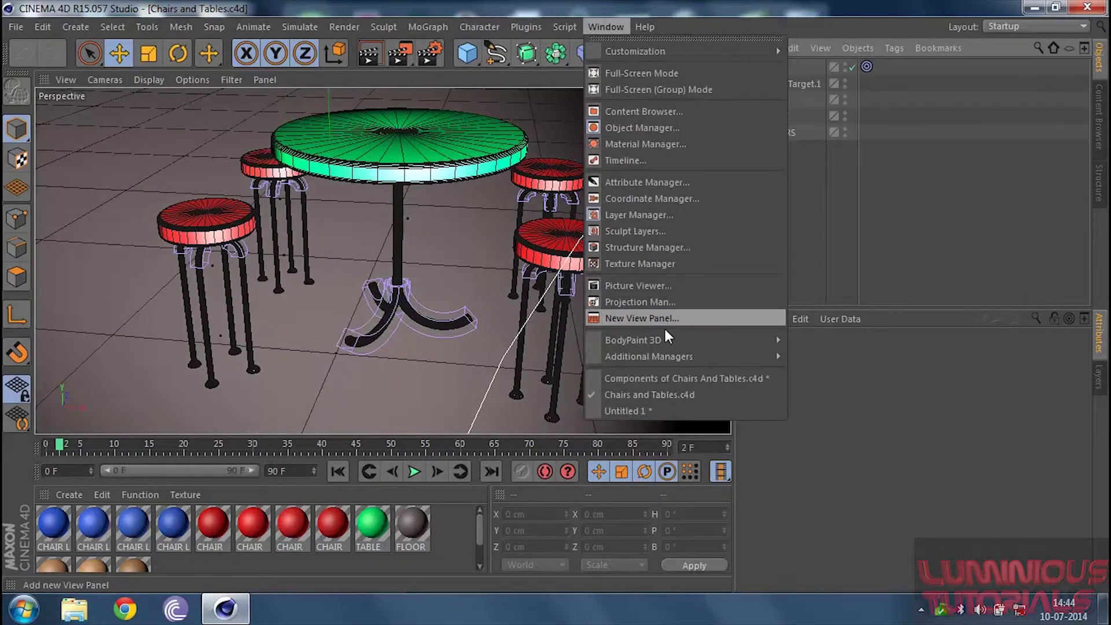
pyautogui.click(661, 410)
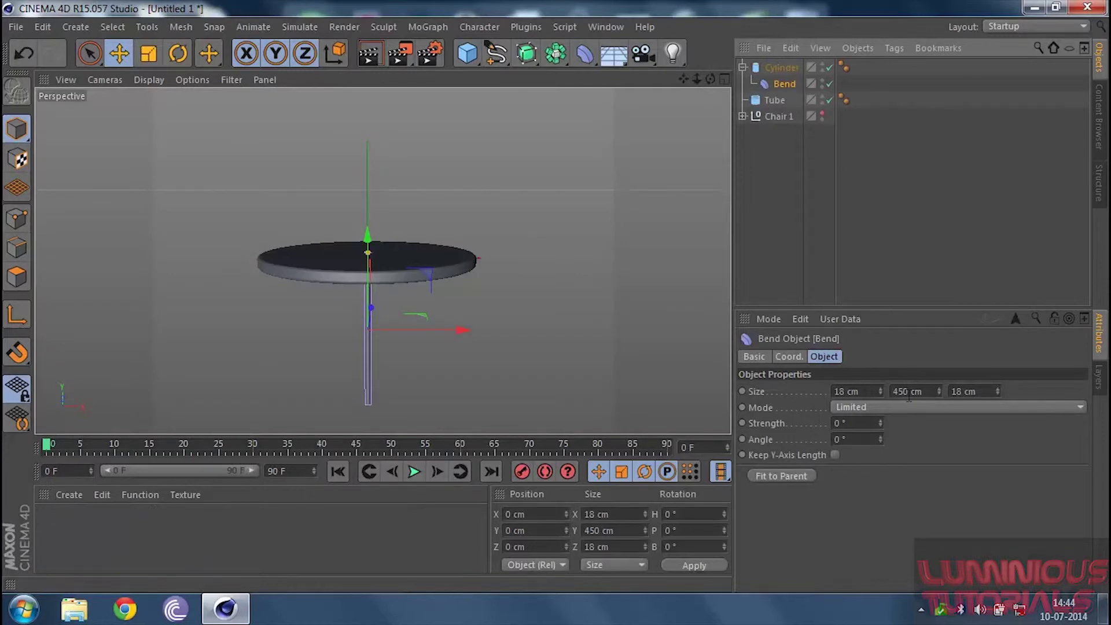
# Step: Set the Bend deformer's Y size to 100 cm and move it down to about Y -172.9 cm, at the stand's lower end
pyautogui.moveTo(938, 392); pyautogui.dragTo(938, 471)
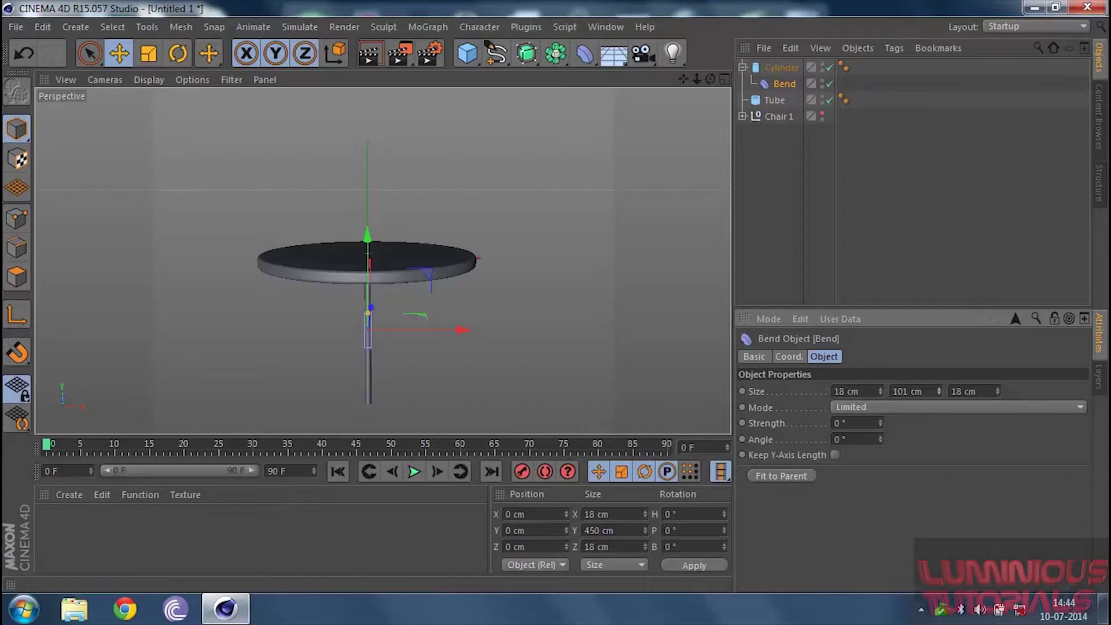
pyautogui.click(923, 391)
pyautogui.write('100')
pyautogui.press('Return')
pyautogui.moveTo(367, 237); pyautogui.dragTo(369, 300)
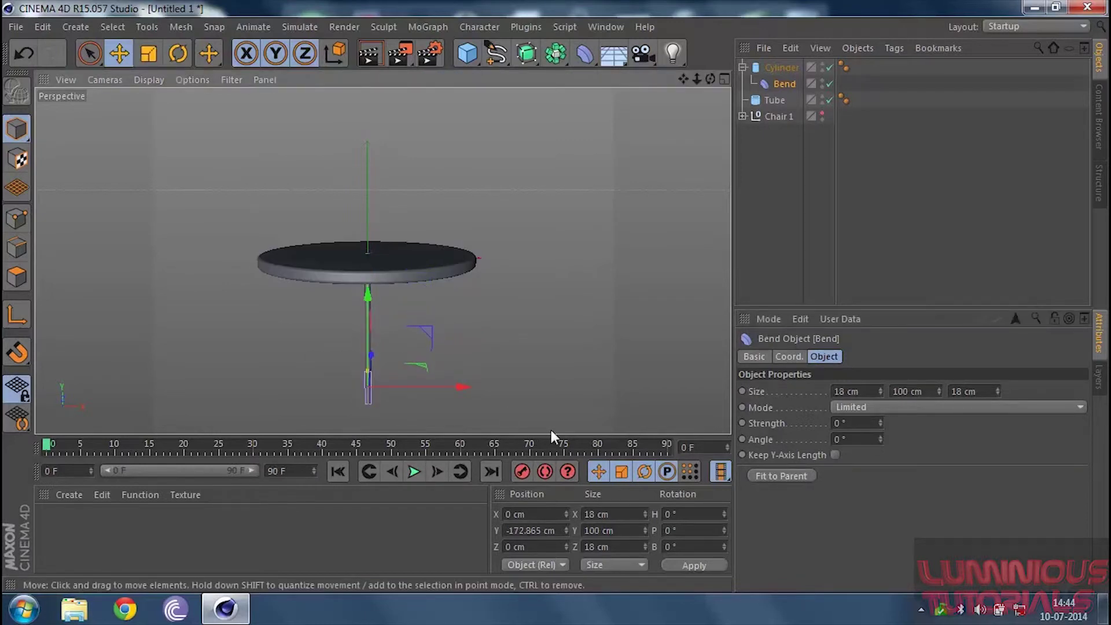
# Step: Try a Bend strength of 120° on the stand and undo it
pyautogui.click(855, 423)
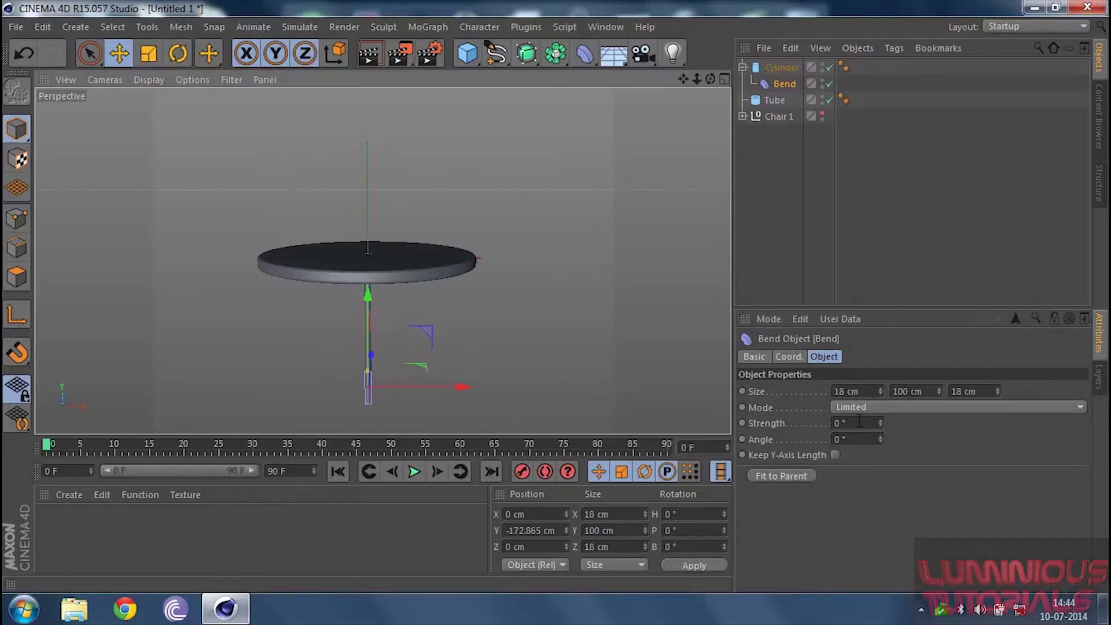
pyautogui.write('12')
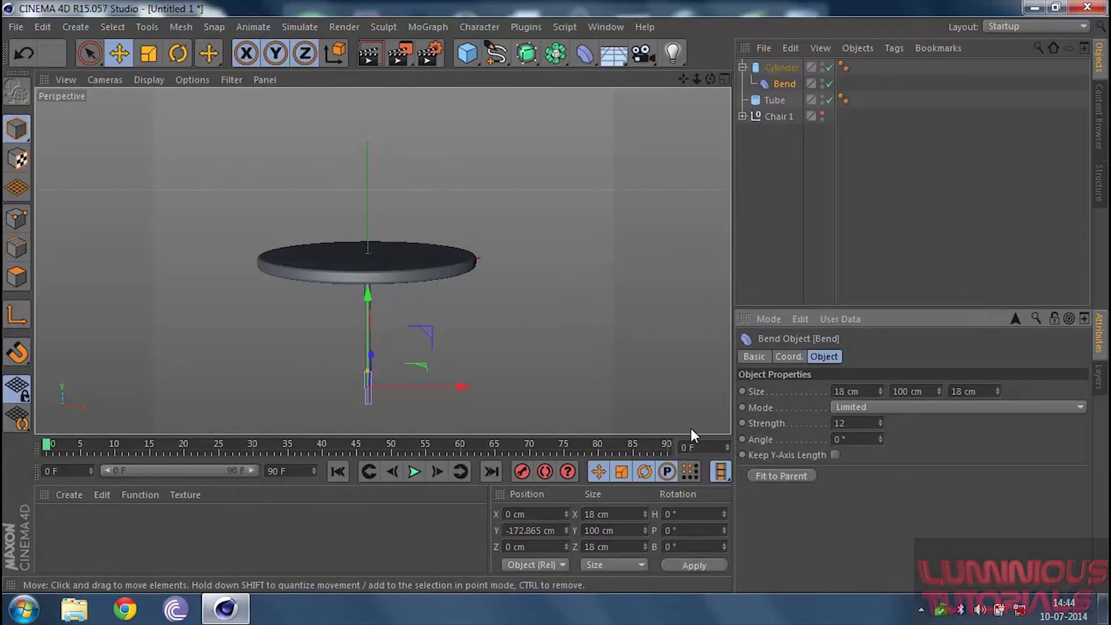
pyautogui.write('0')
pyautogui.press('Return')
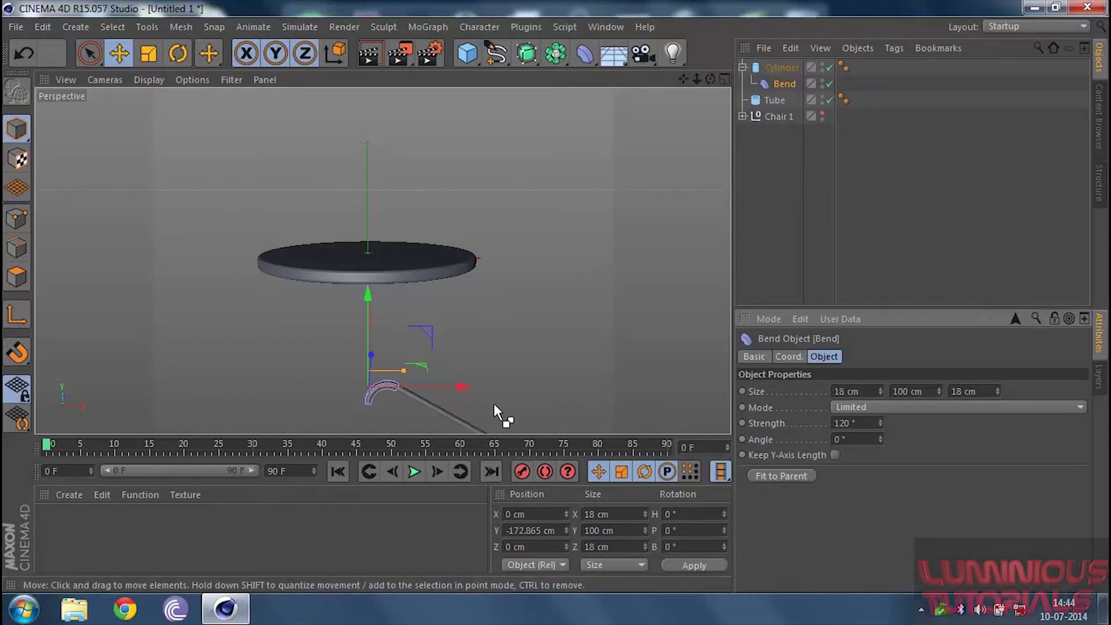
pyautogui.hotkey('ctrl', 'z')
# Step: Flip the Bend deformer upside down by setting its pitch rotation to 180°
pyautogui.click(786, 357)
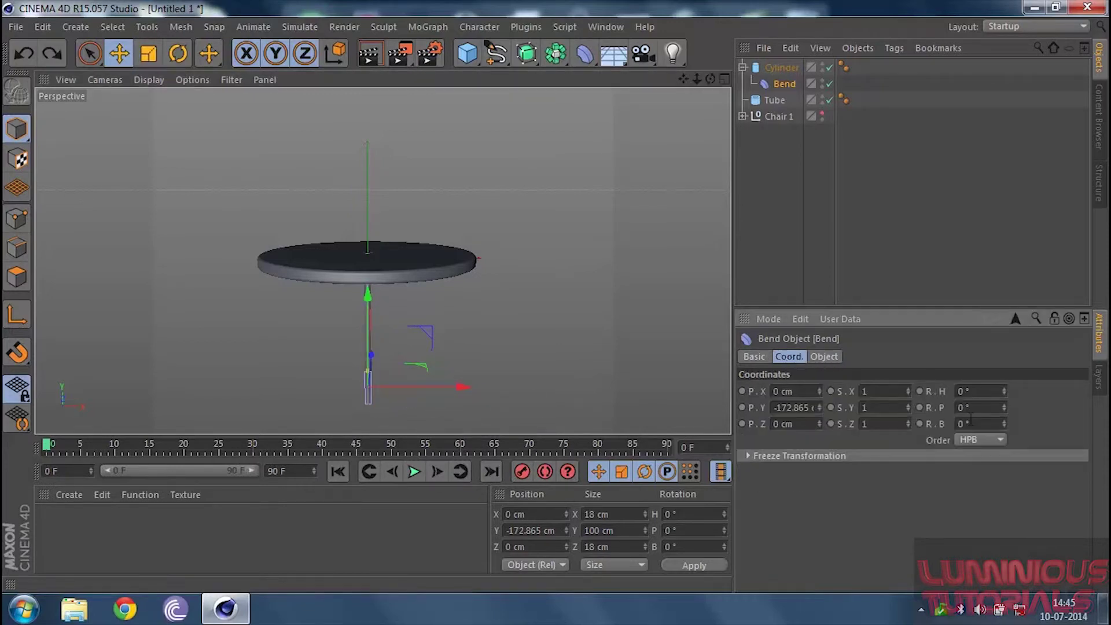
pyautogui.click(977, 407)
pyautogui.moveTo(1004, 408); pyautogui.dragTo(994, 411)
pyautogui.click(995, 409)
pyautogui.write('180')
pyautogui.press('Return')
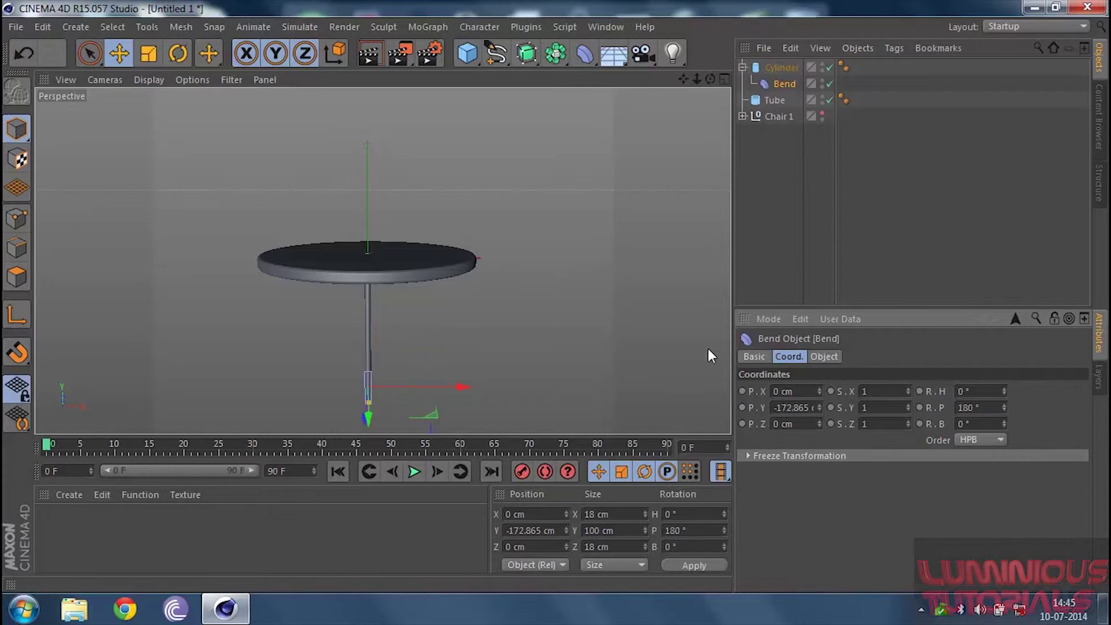
# Step: Set the Bend strength to 120° so the stand's lower end curves outward into a foot
pyautogui.click(823, 355)
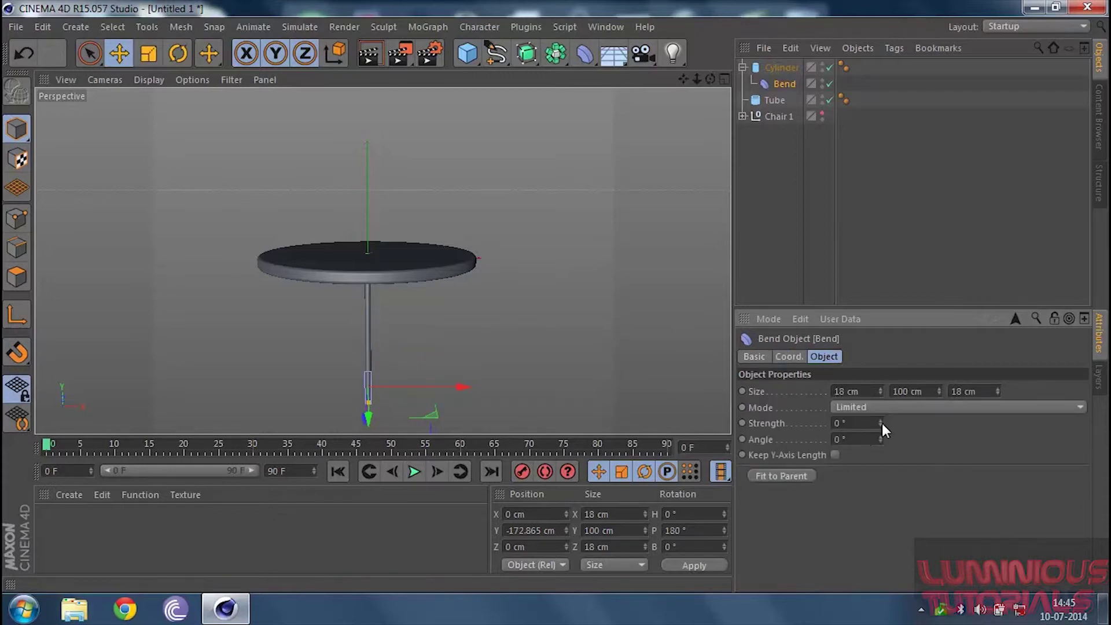
pyautogui.moveTo(879, 422); pyautogui.dragTo(879, 370)
pyautogui.click(863, 423)
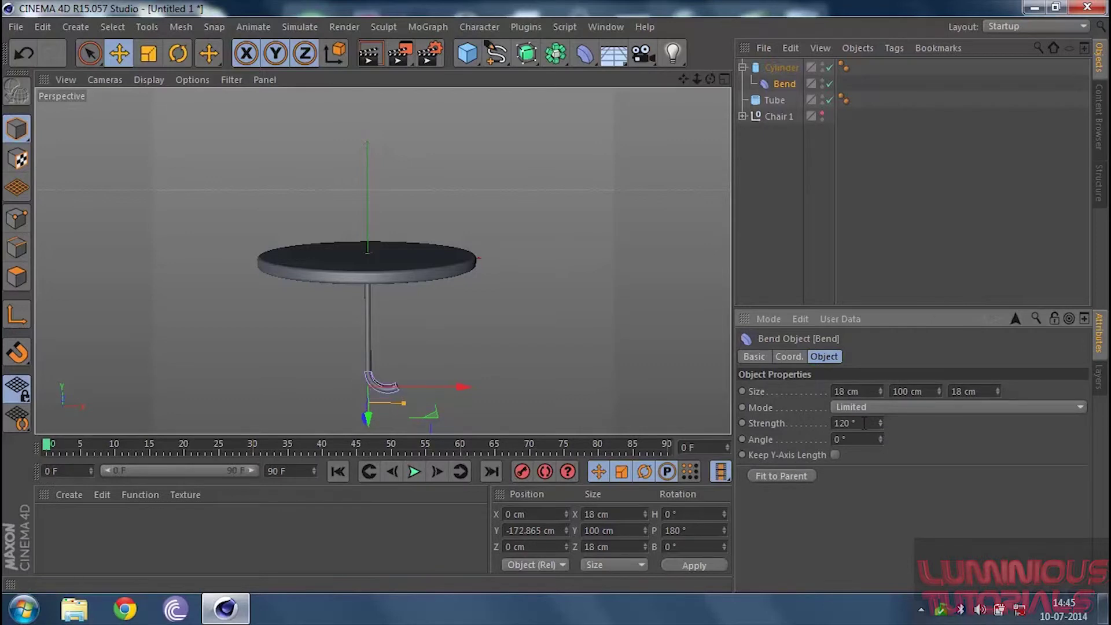
pyautogui.click(668, 213)
pyautogui.moveTo(710, 79); pyautogui.dragTo(717, 80)
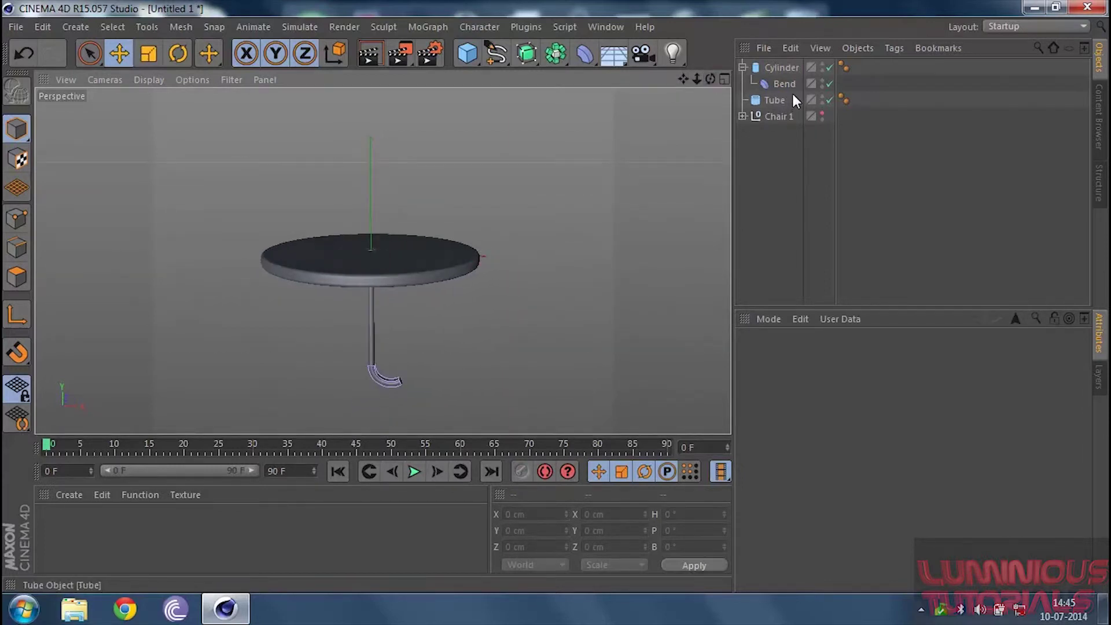
# Step: Copy the bent stand cylinder with its Bend deformer and paste it twice
pyautogui.click(777, 67)
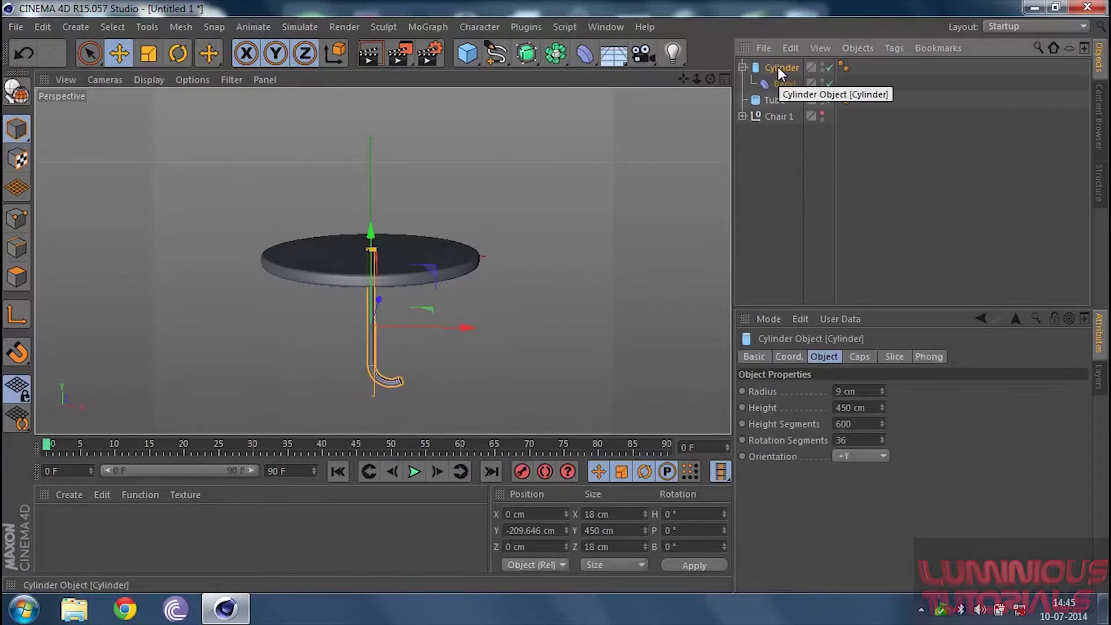
pyautogui.hotkey('ctrl', 'c')
pyautogui.hotkey('ctrl', 'v')
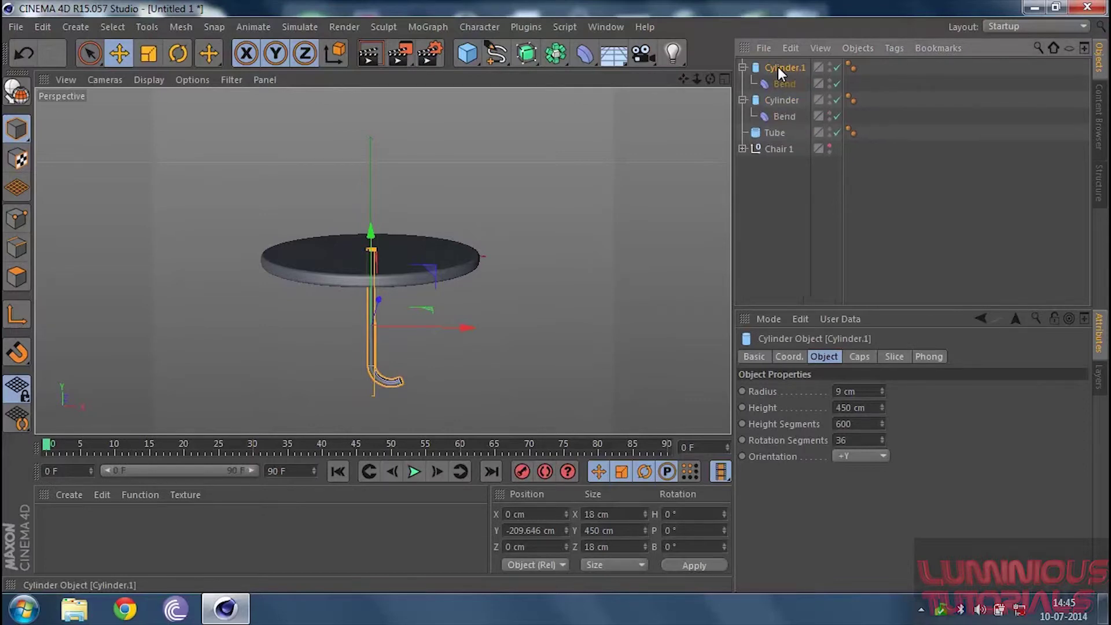
pyautogui.hotkey('ctrl', 'v')
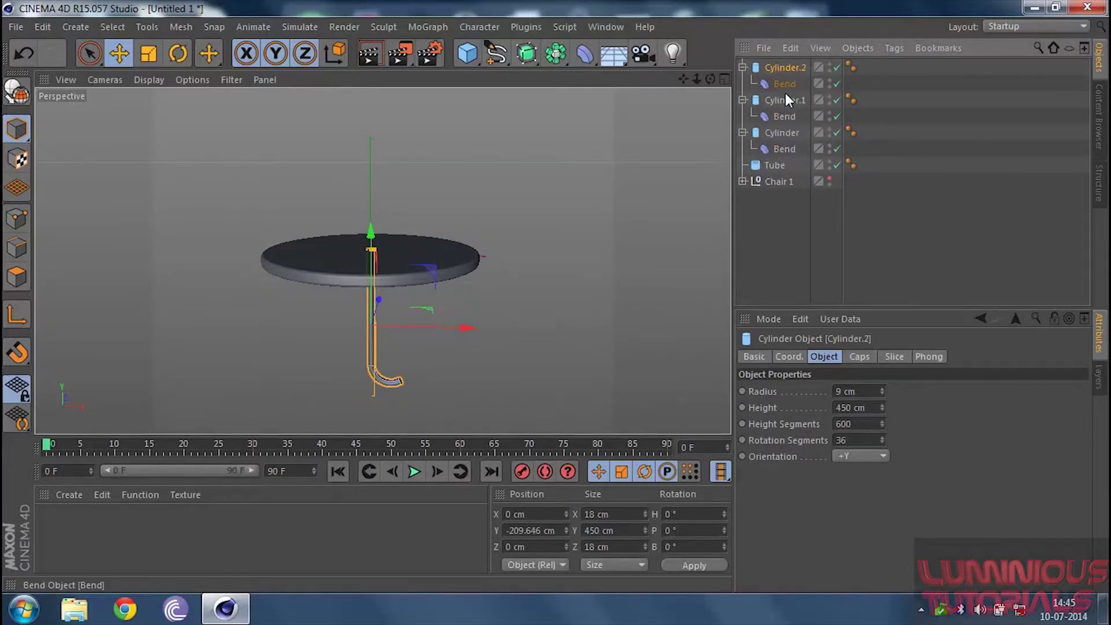
# Step: Set the heading rotation of the first stand copy, Cylinder.1, to 120°
pyautogui.click(790, 68)
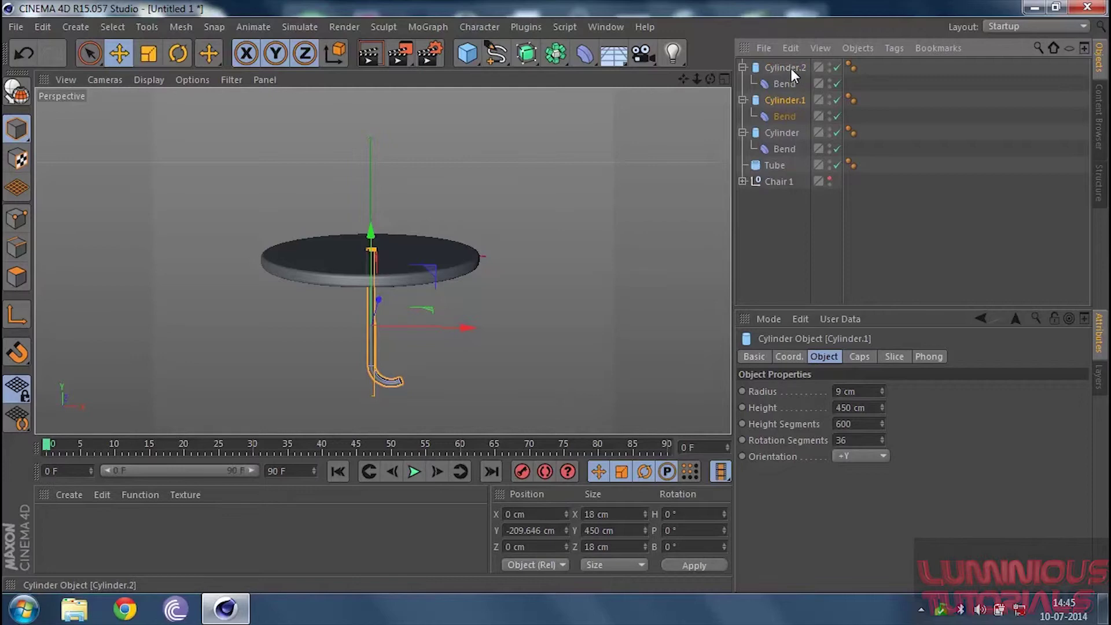
pyautogui.click(784, 100)
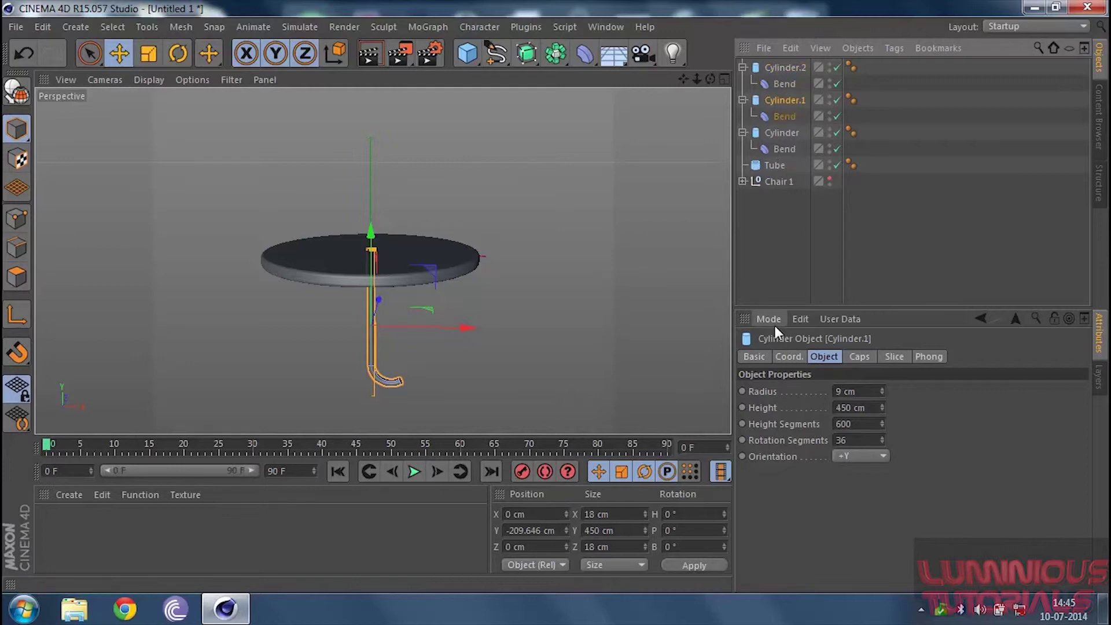
pyautogui.click(786, 358)
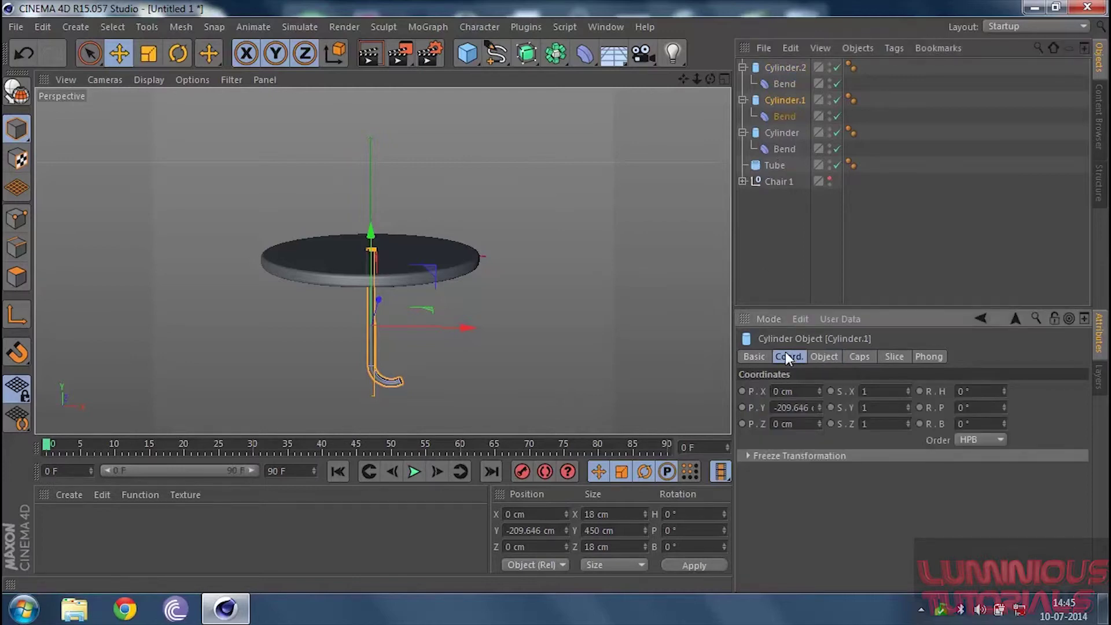
pyautogui.doubleClick(988, 393)
pyautogui.write('120')
pyautogui.press('Return')
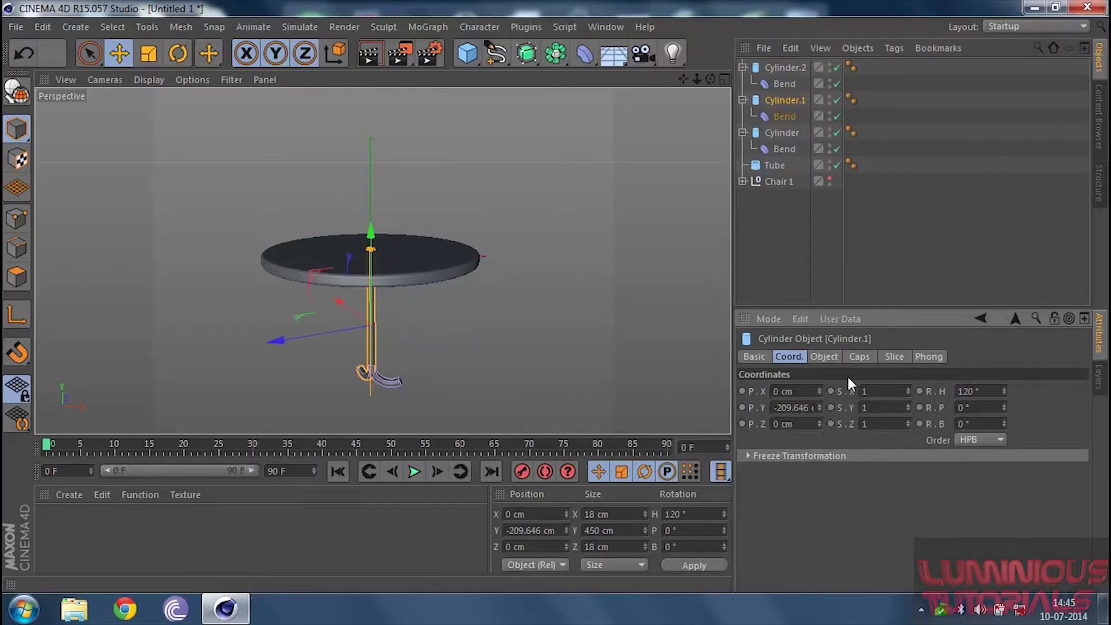
# Step: Set the heading rotation of the second stand copy, Cylinder.2, to 240°, and deselect it
pyautogui.click(786, 68)
pyautogui.doubleClick(981, 391)
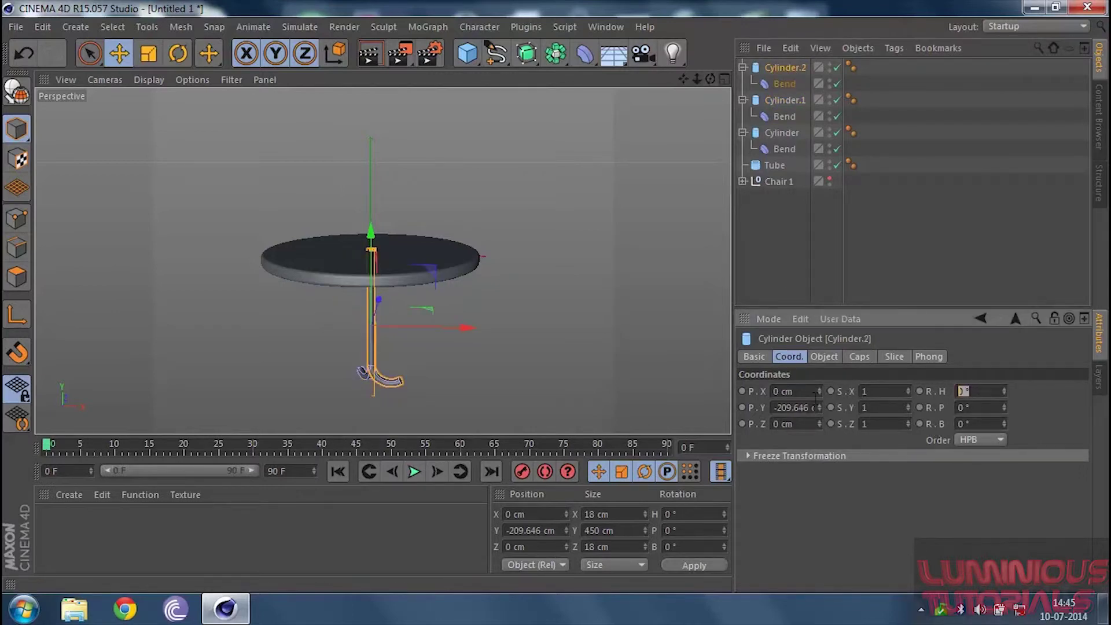
pyautogui.write('240')
pyautogui.press('Return')
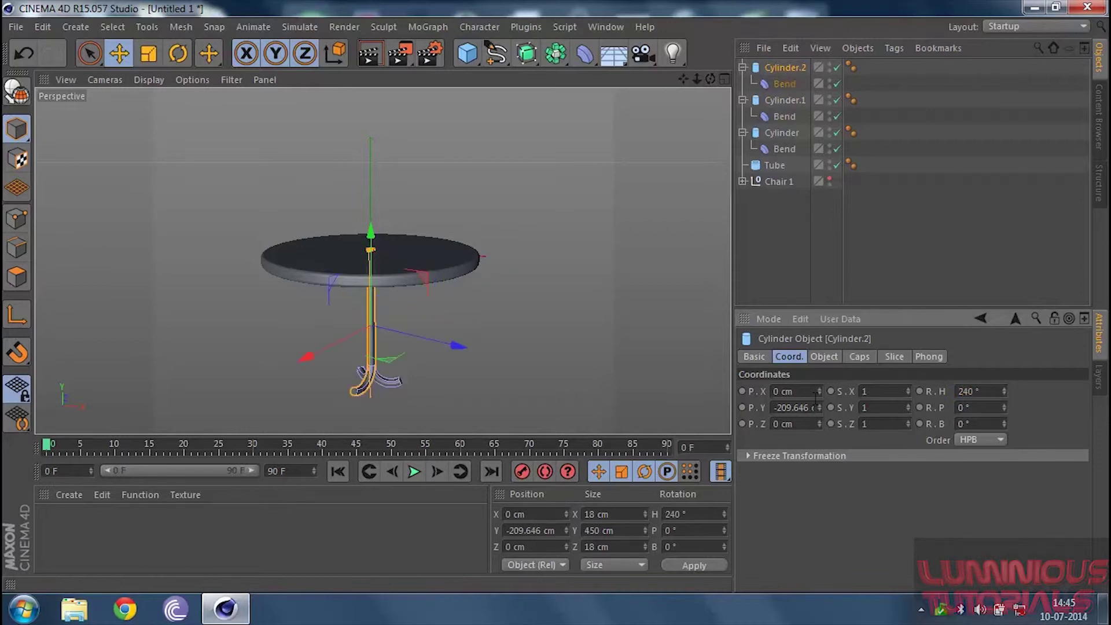
pyautogui.click(796, 230)
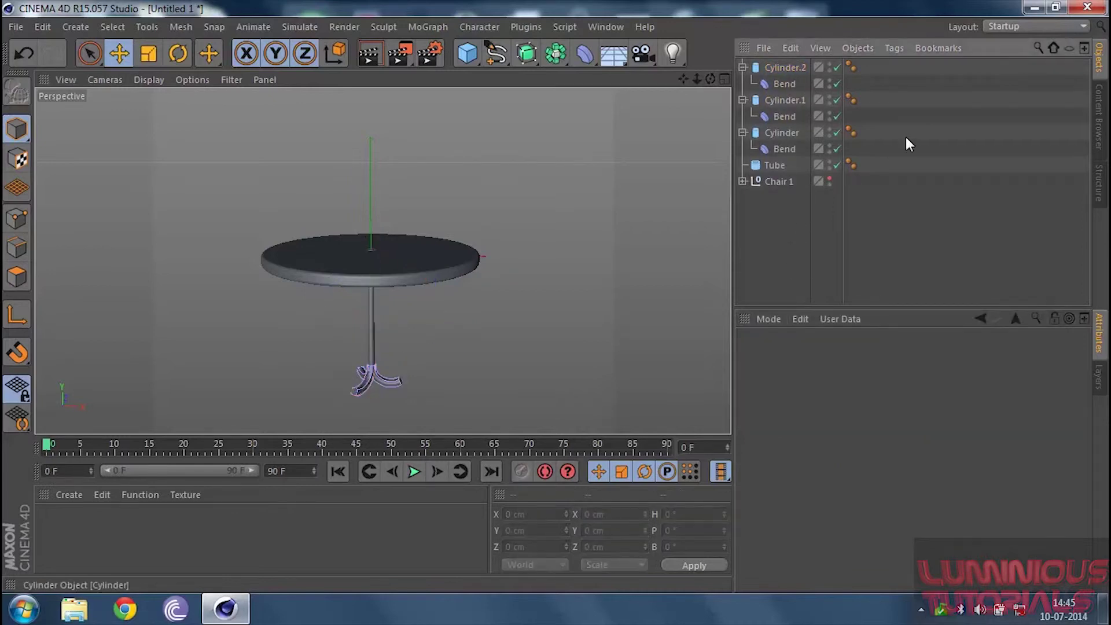
# Step: Group the three stand cylinders and the tube under one null and name it Table
pyautogui.moveTo(903, 166); pyautogui.dragTo(757, 61)
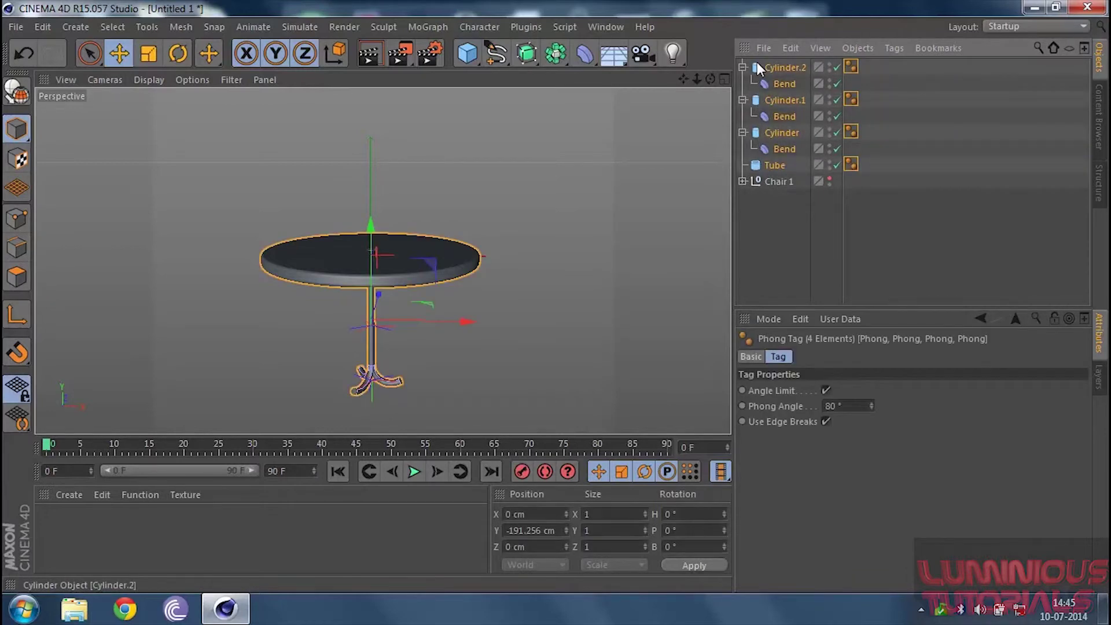
pyautogui.hotkey('alt', 'g')
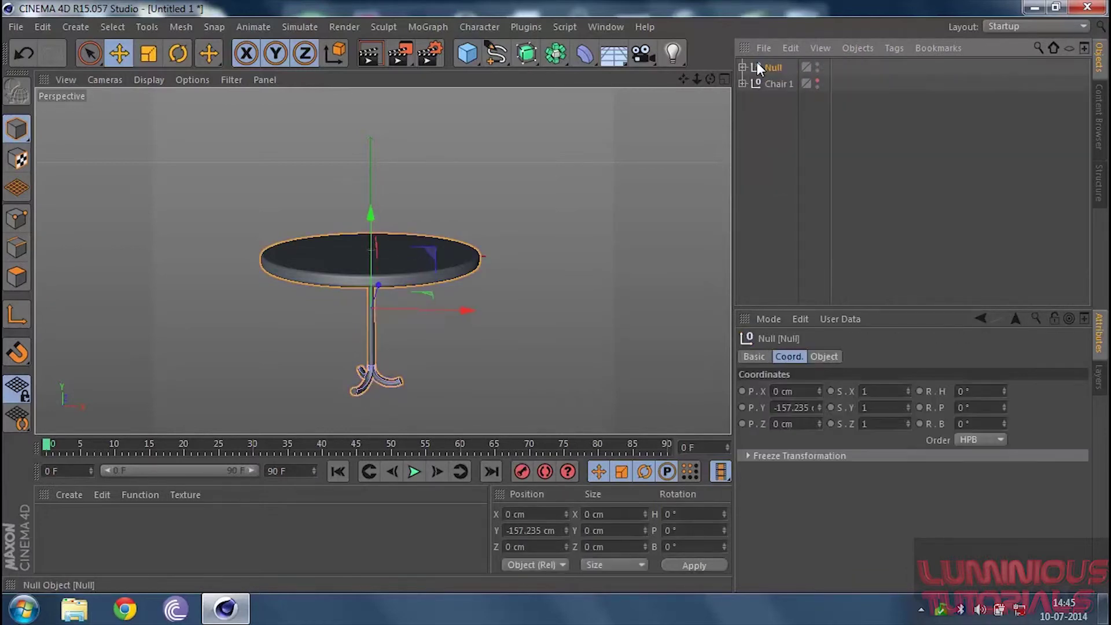
pyautogui.doubleClick(765, 67)
pyautogui.write('Table')
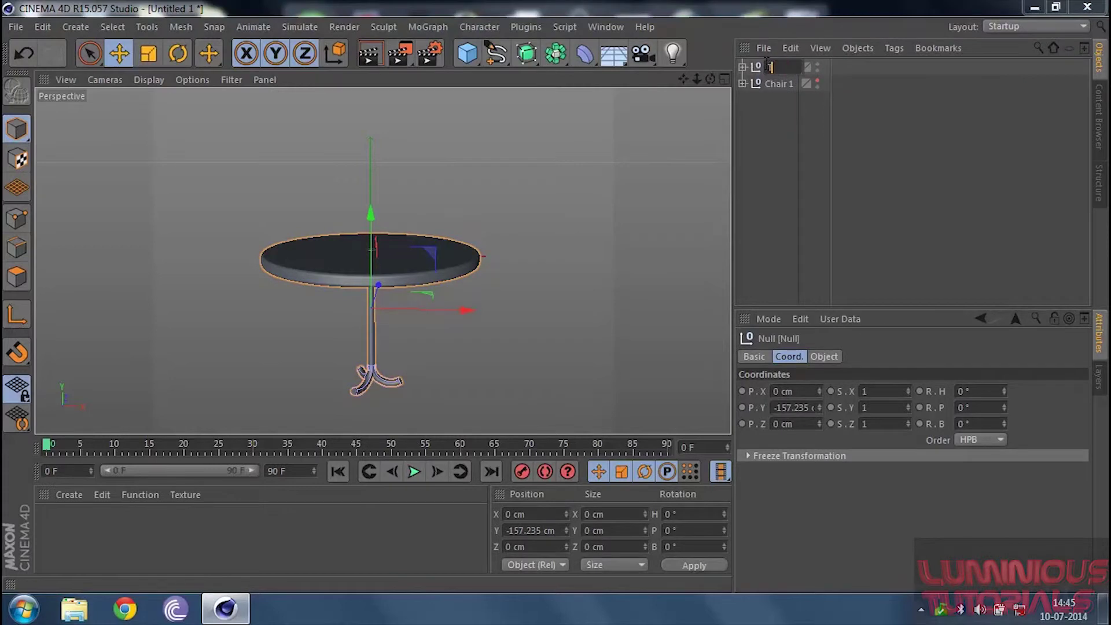
pyautogui.press('Return')
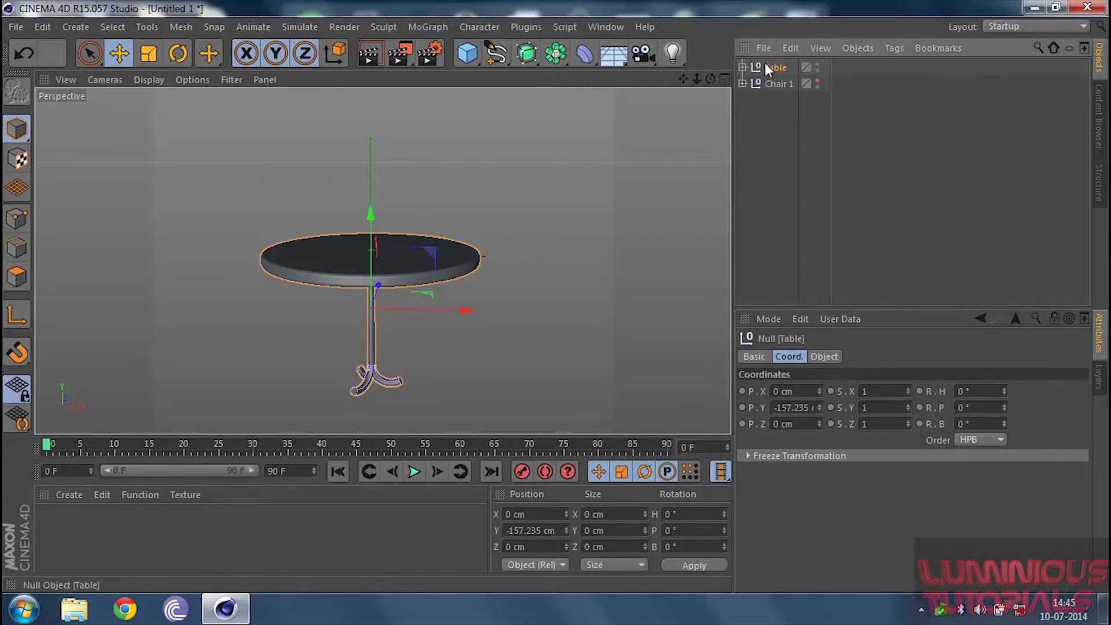
# Step: Unhide Chair 1 and move it along X to about 480 cm so it stands beside the table
pyautogui.click(817, 81)
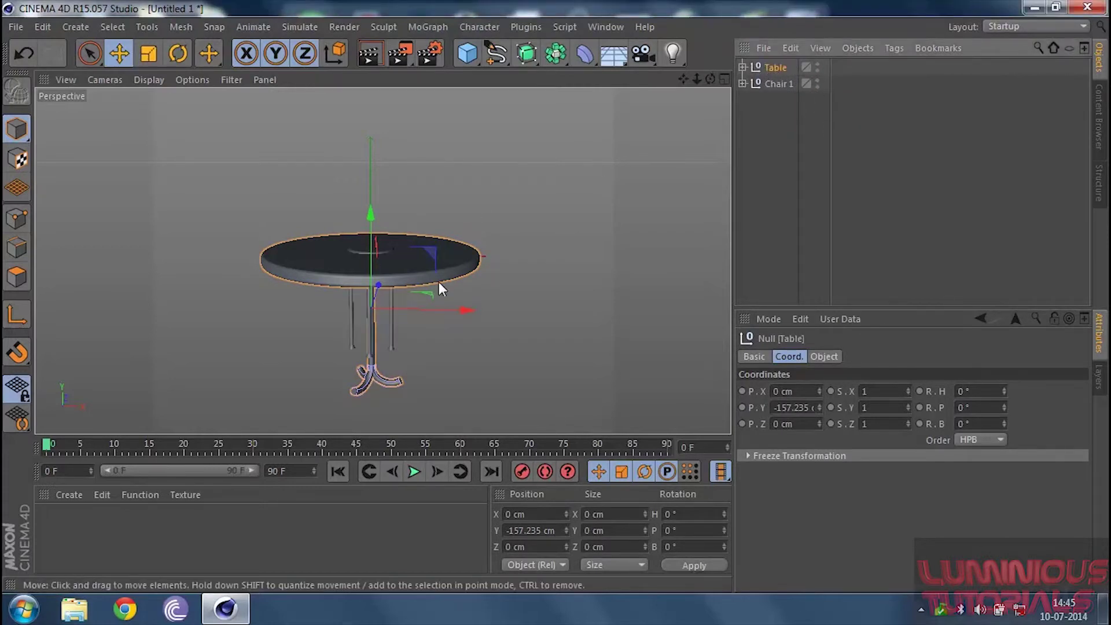
pyautogui.moveTo(454, 311)
pyautogui.mouseDown()
pyautogui.moveTo(501, 314)
pyautogui.moveTo(465, 311)
pyautogui.mouseUp()
pyautogui.hotkey('ctrl', 'z')
pyautogui.click(775, 83)
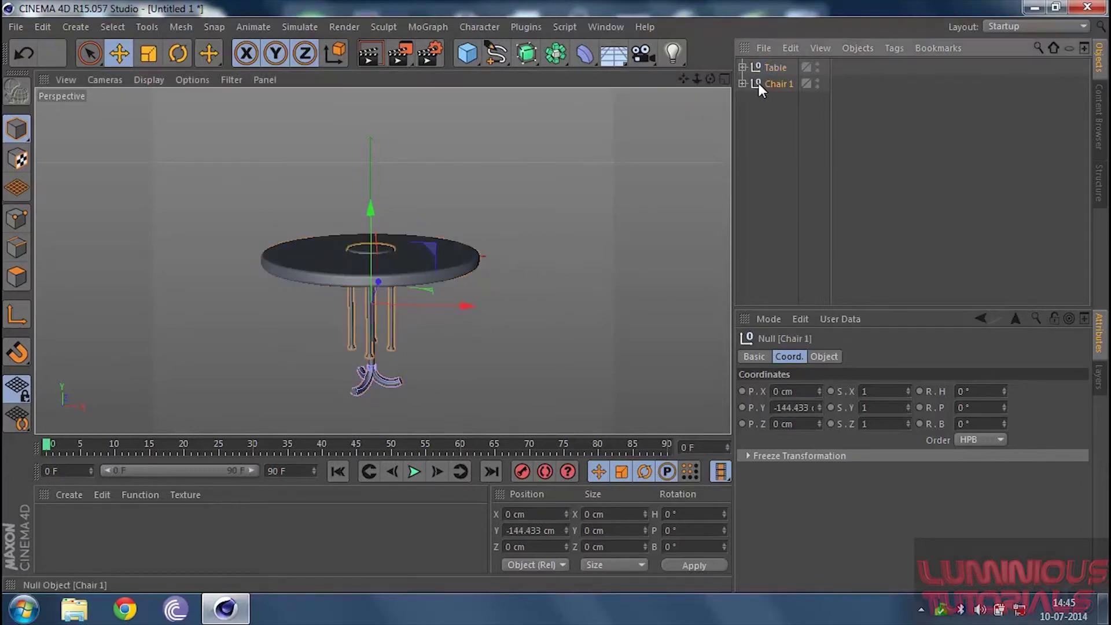
pyautogui.moveTo(455, 307); pyautogui.dragTo(630, 312)
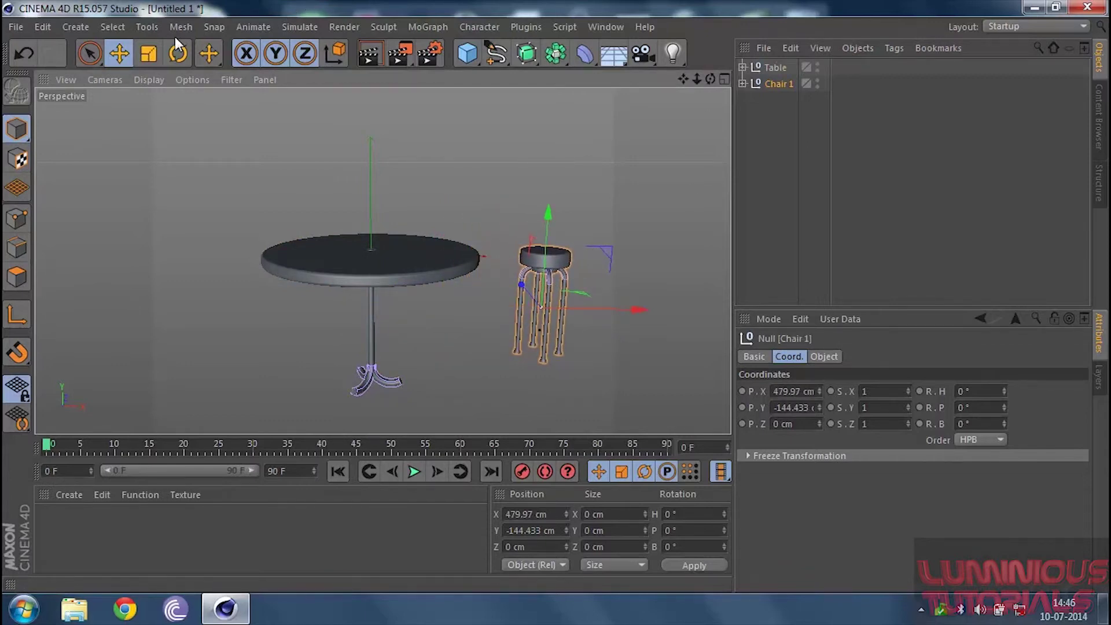
# Step: Scale Chair 1 up slightly and uniformly with the Scale tool, undoing the extra shrink that follows
pyautogui.click(154, 54)
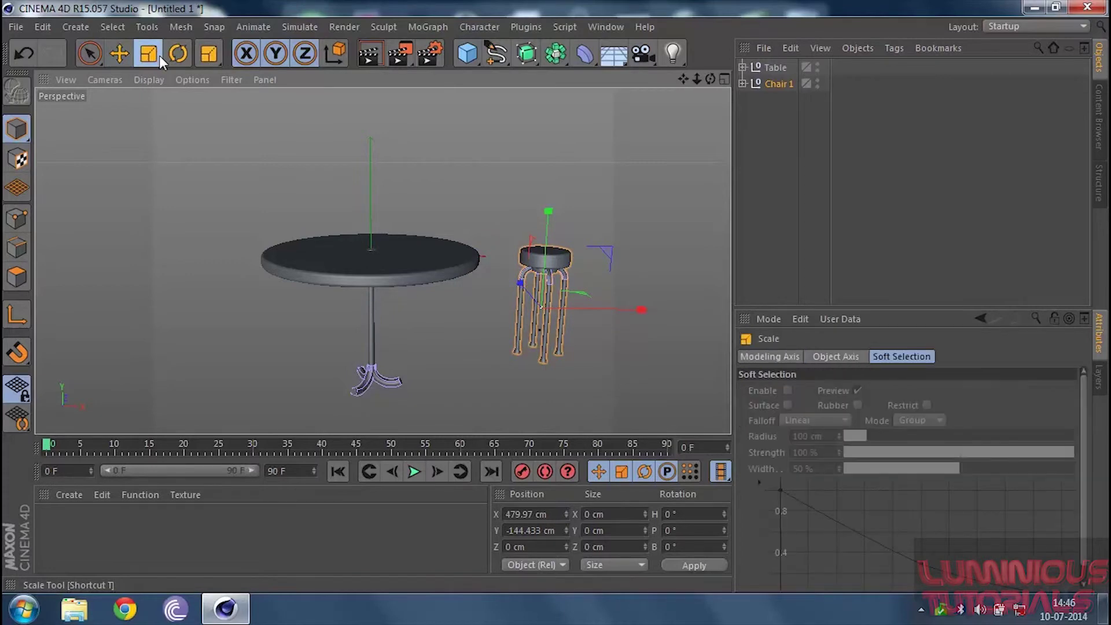
pyautogui.moveTo(637, 310)
pyautogui.mouseDown()
pyautogui.moveTo(664, 308)
pyautogui.moveTo(643, 308)
pyautogui.moveTo(655, 309)
pyautogui.mouseUp()
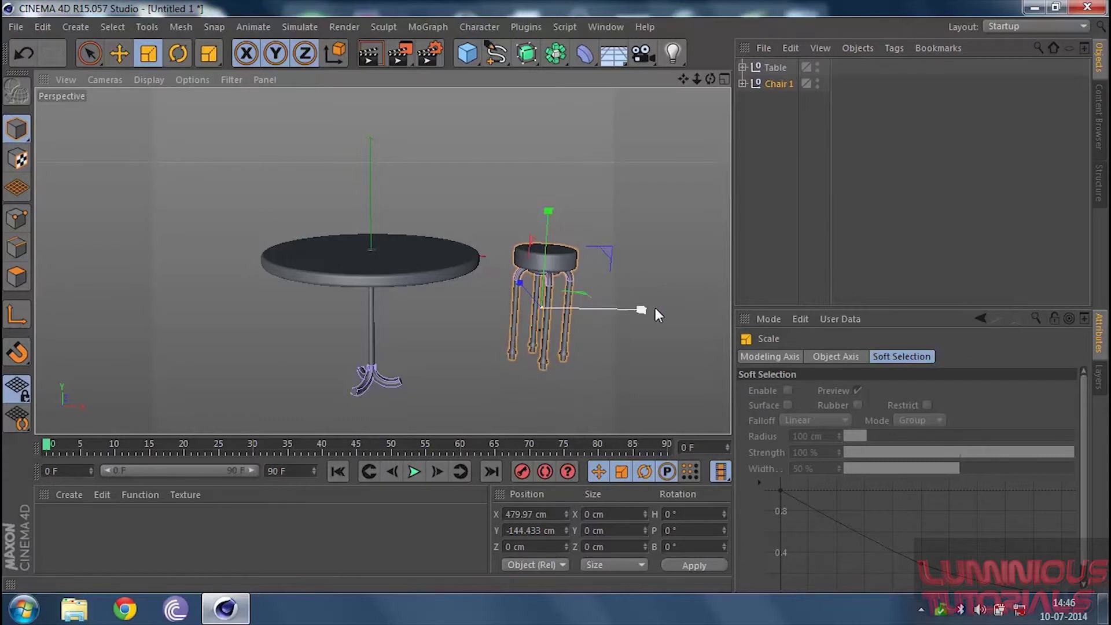
pyautogui.moveTo(520, 281); pyautogui.dragTo(533, 302)
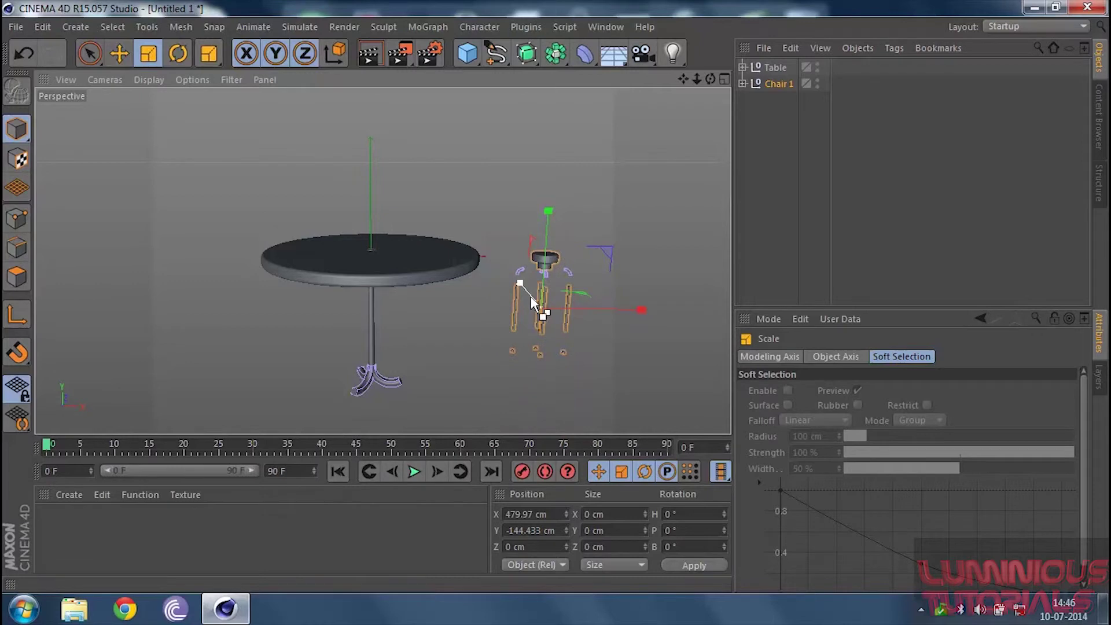
pyautogui.hotkey('ctrl', 'z')
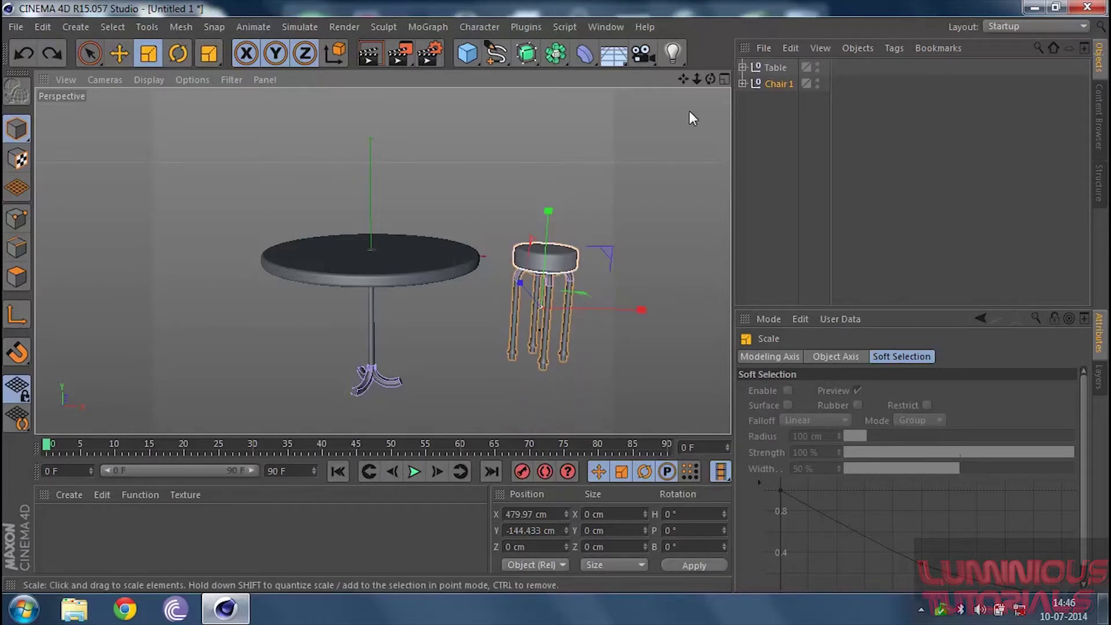
# Step: Try to scale the Table group with the Scale tool
pyautogui.click(765, 65)
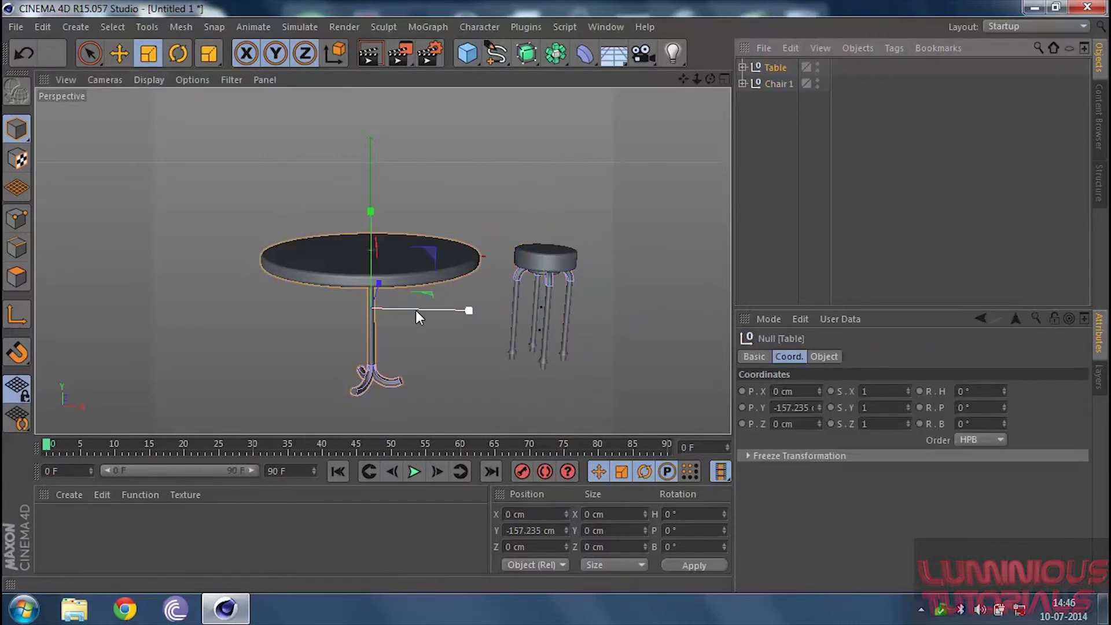
pyautogui.moveTo(435, 308)
pyautogui.mouseDown()
pyautogui.moveTo(444, 310)
pyautogui.moveTo(432, 307)
pyautogui.mouseUp()
pyautogui.hotkey('ctrl', 'z')
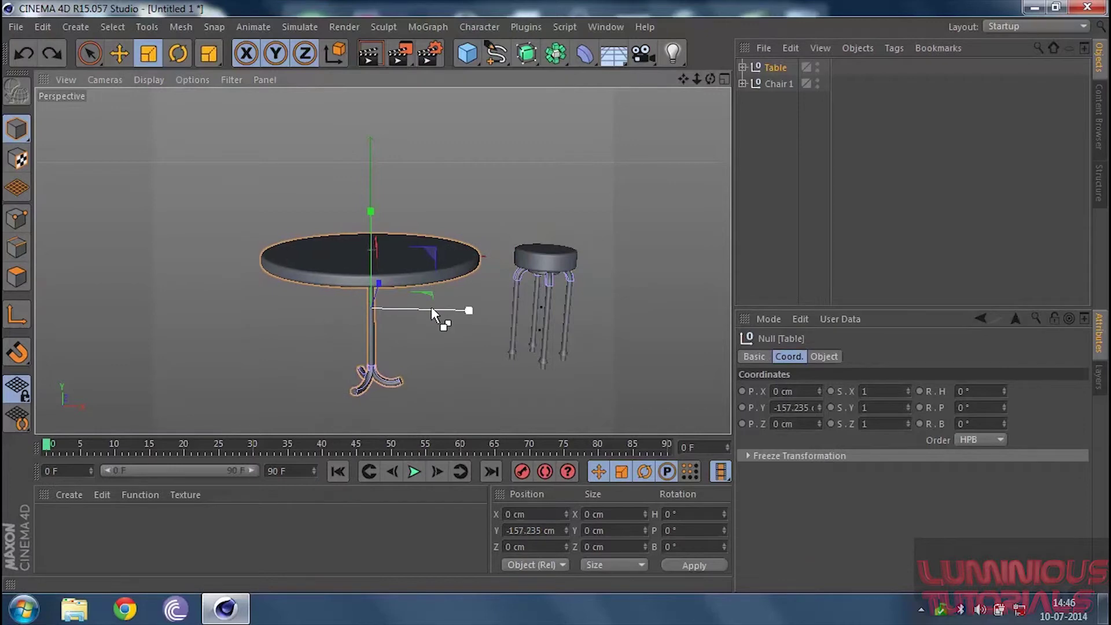
pyautogui.click(778, 83)
pyautogui.click(620, 219)
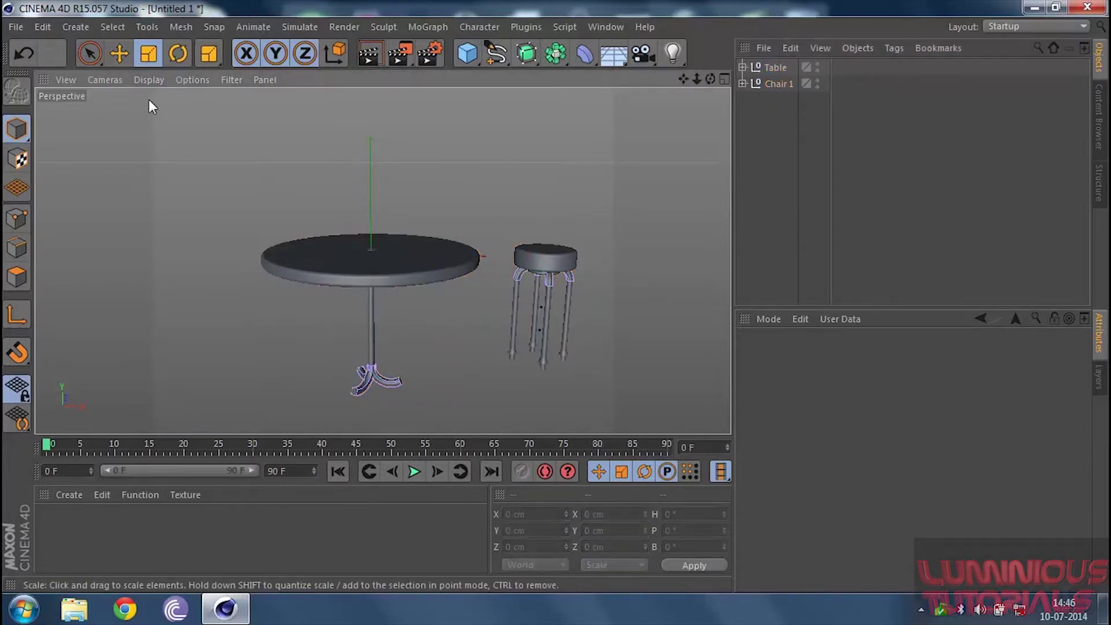
# Step: Copy Chair 1 and paste three duplicates of it in the same place
pyautogui.click(119, 53)
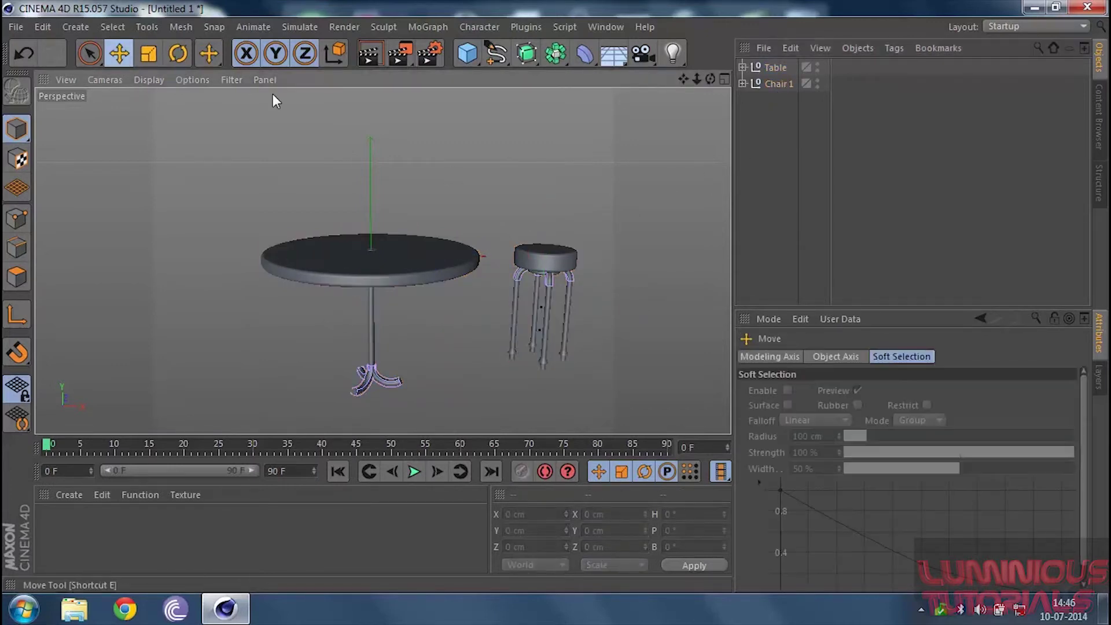
pyautogui.click(777, 84)
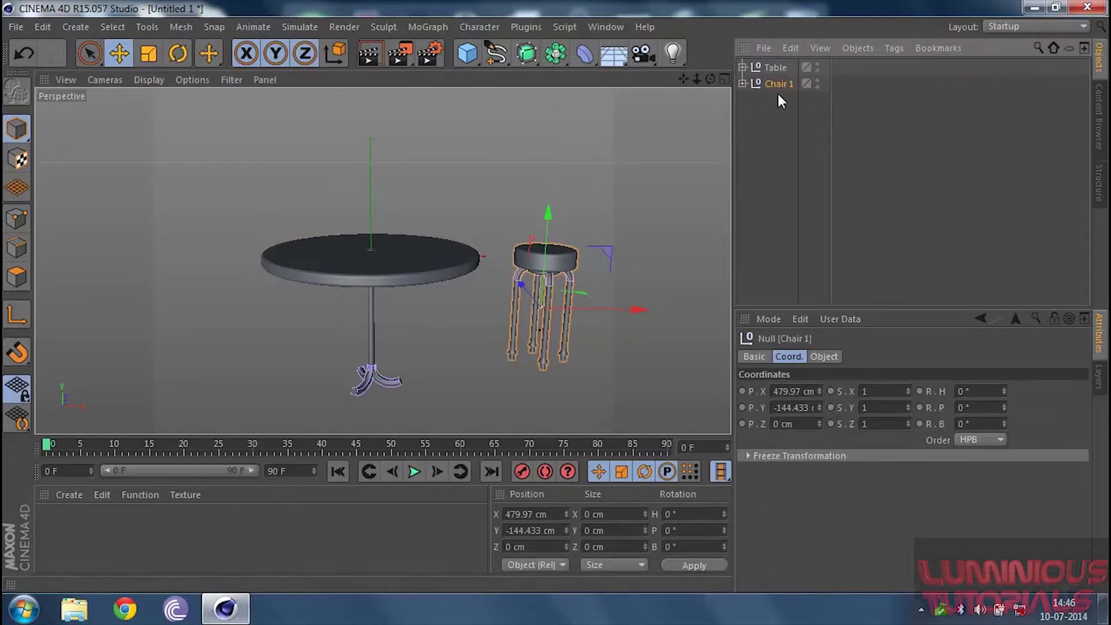
pyautogui.hotkey('ctrl', 'c')
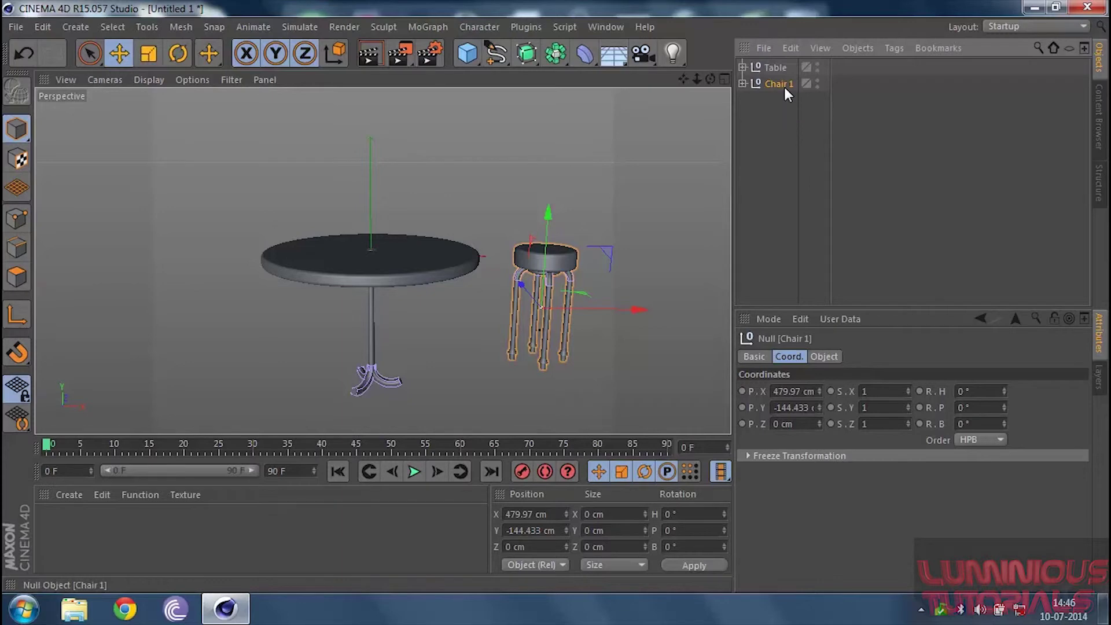
pyautogui.hotkey('ctrl', 'v')
pyautogui.hotkey('ctrl', 'v')
pyautogui.hotkey('ctrl', 'v')
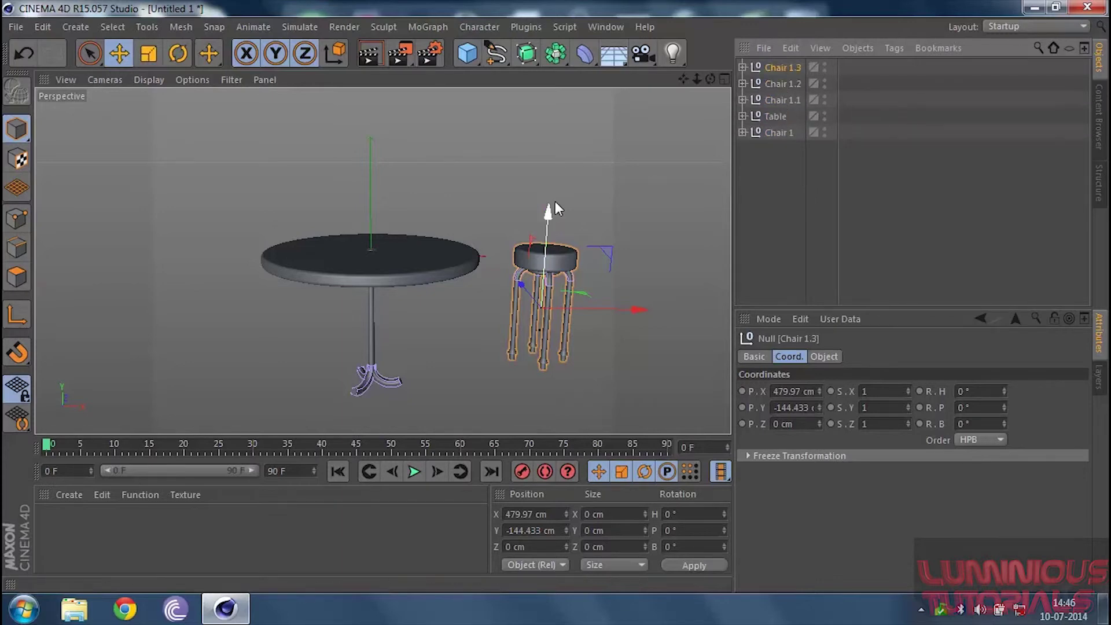
# Step: Add a Floor object and lower it along Y to about -400 cm, at the level of the table's feet
pyautogui.moveTo(611, 55); pyautogui.dragTo(668, 76)
pyautogui.moveTo(373, 157); pyautogui.dragTo(384, 293)
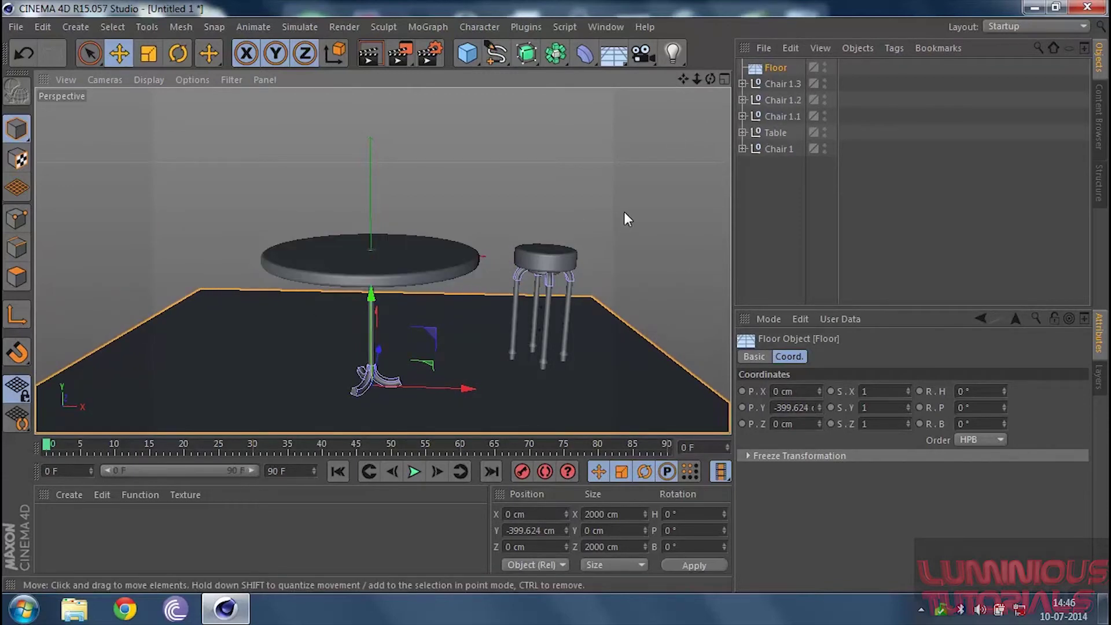
# Step: Try to lower Chair 1 along Y to about -256 cm, towards the floor
pyautogui.click(772, 148)
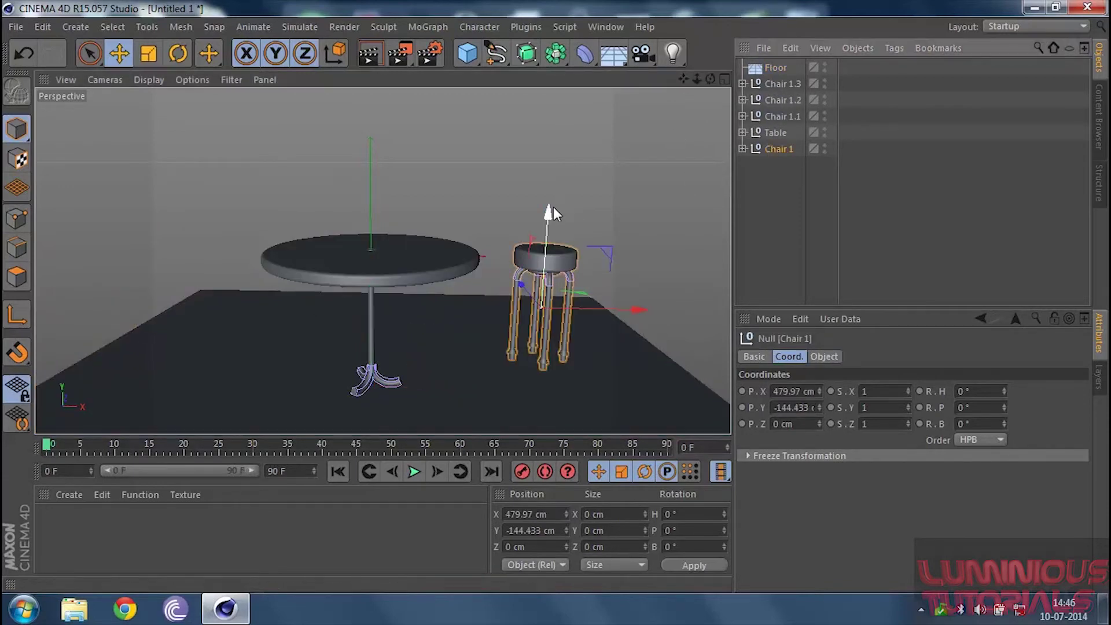
pyautogui.moveTo(549, 212); pyautogui.dragTo(550, 251)
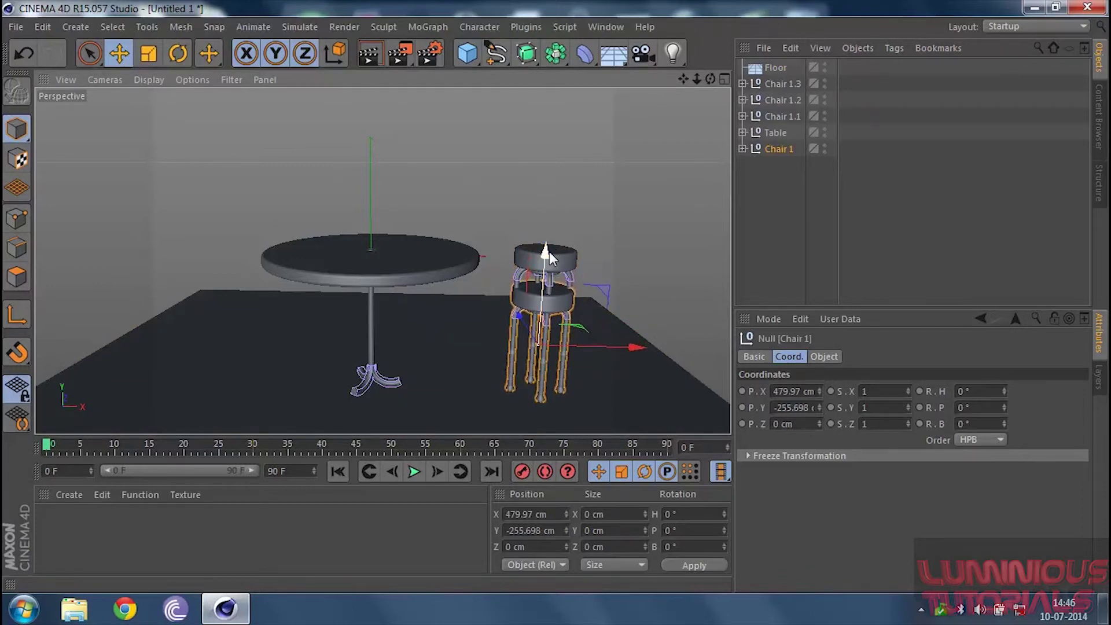
pyautogui.hotkey('ctrl', 'z')
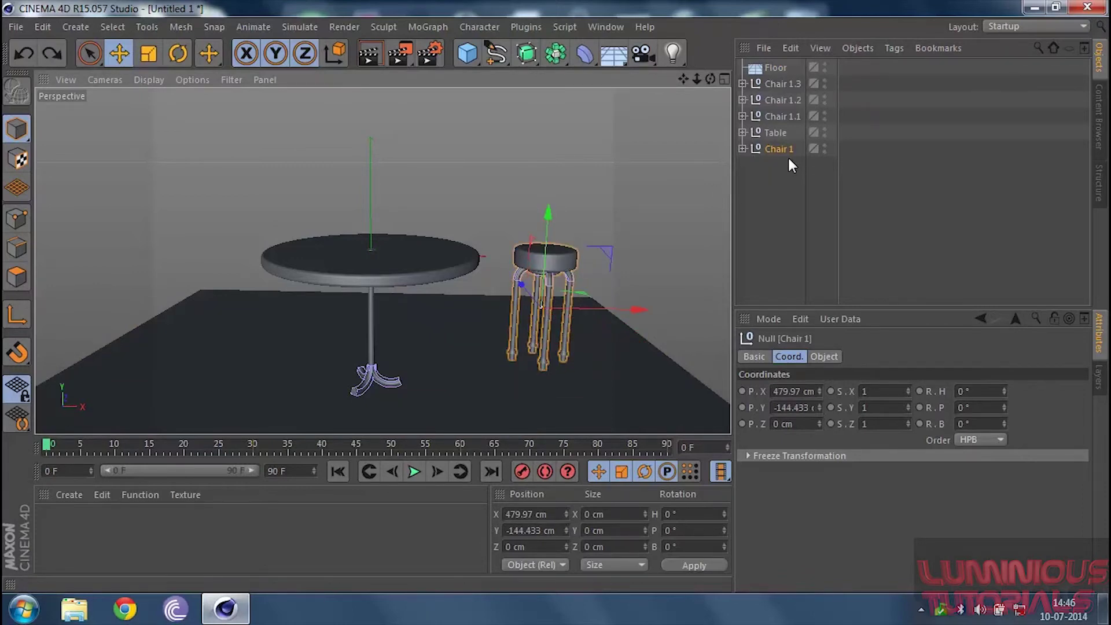
# Step: Delete Chair 1 and the copies Chair 1.1 and Chair 1.2, leaving only Chair 1.3
pyautogui.press('Delete')
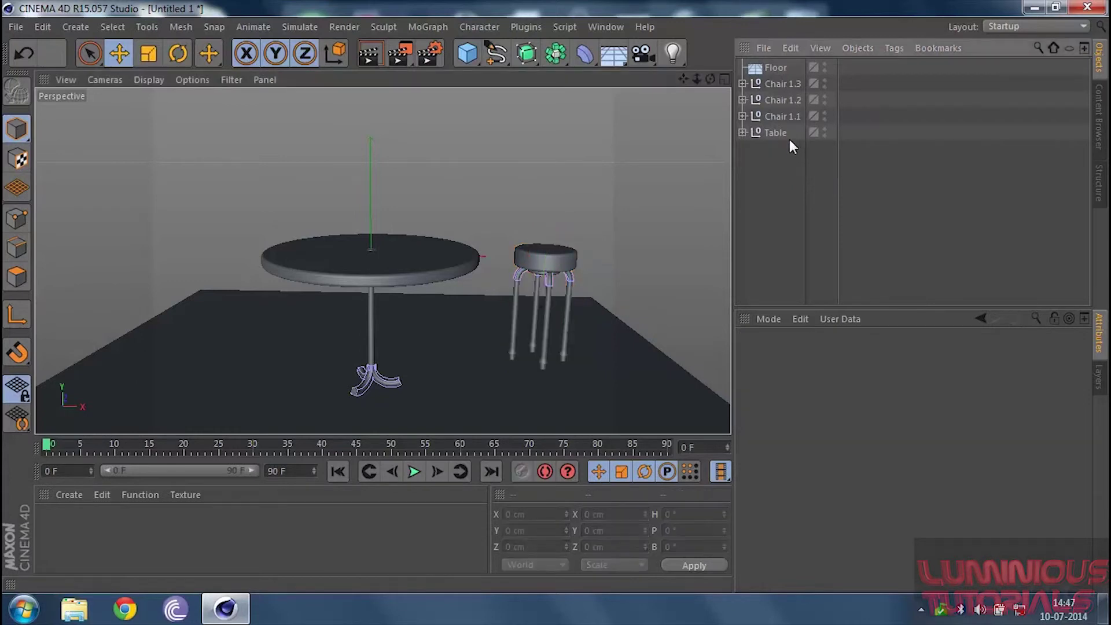
pyautogui.click(787, 115)
pyautogui.press('Delete')
pyautogui.click(786, 99)
pyautogui.press('Delete')
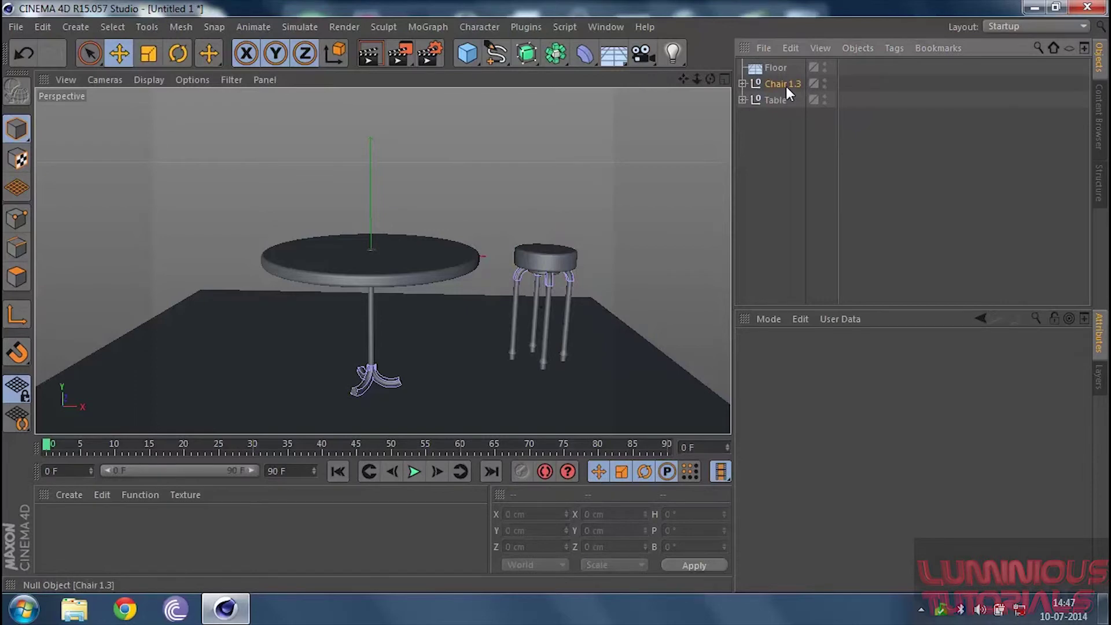
# Step: Scale the remaining chair, Chair 1.3, down slightly and uniformly, and deselect it
pyautogui.click(786, 86)
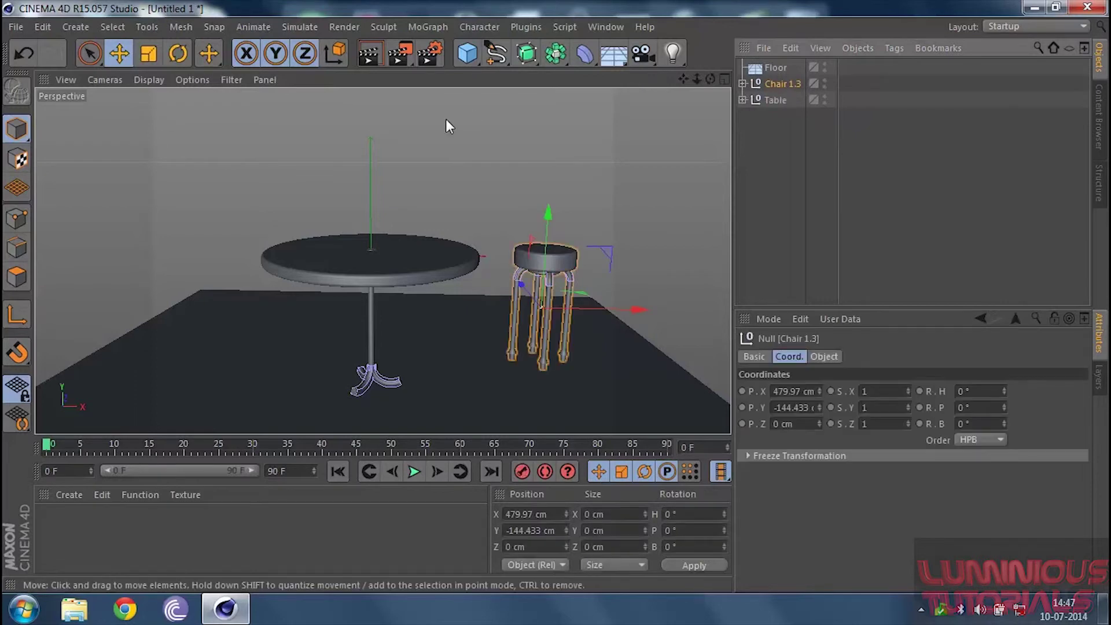
pyautogui.click(157, 57)
pyautogui.moveTo(643, 308); pyautogui.dragTo(631, 309)
pyautogui.click(780, 175)
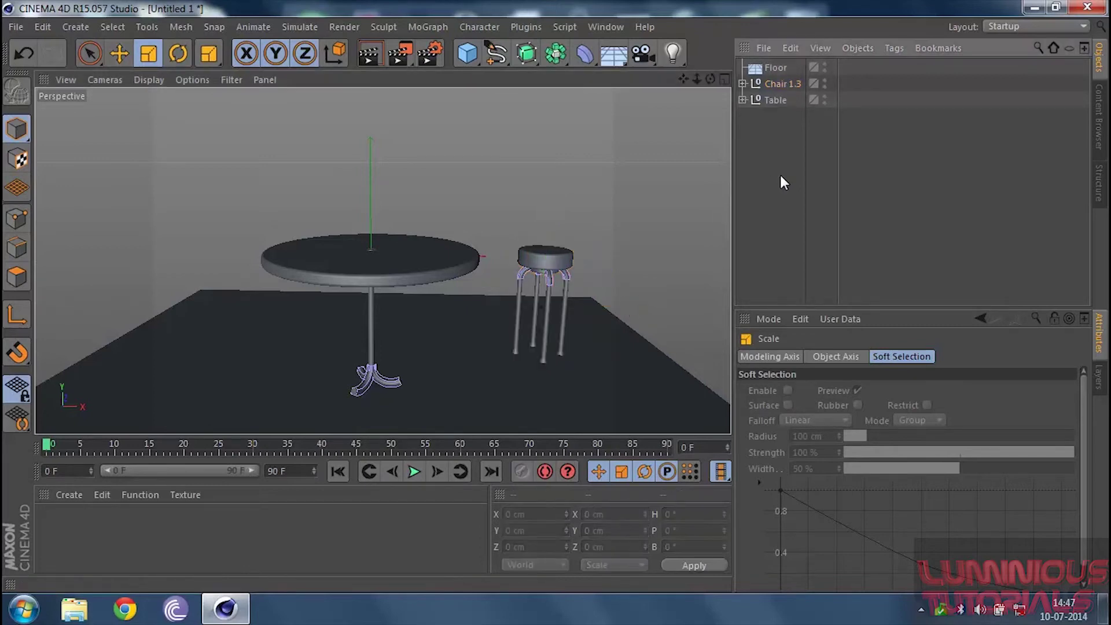
# Step: Move Chair 1.3 down along Y to about -262 cm so its legs stand on the floor
pyautogui.click(120, 55)
pyautogui.click(772, 83)
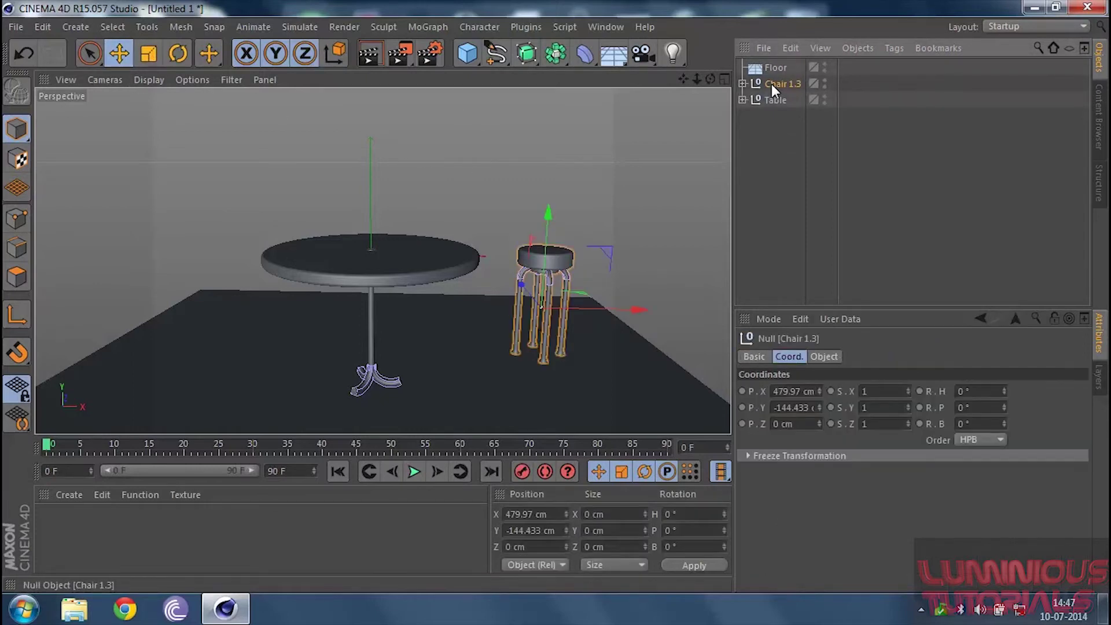
pyautogui.moveTo(547, 210); pyautogui.dragTo(539, 252)
# Step: Reorder Chair 1.3 below Table in the object hierarchy and rename it Chair 1
pyautogui.click(723, 79)
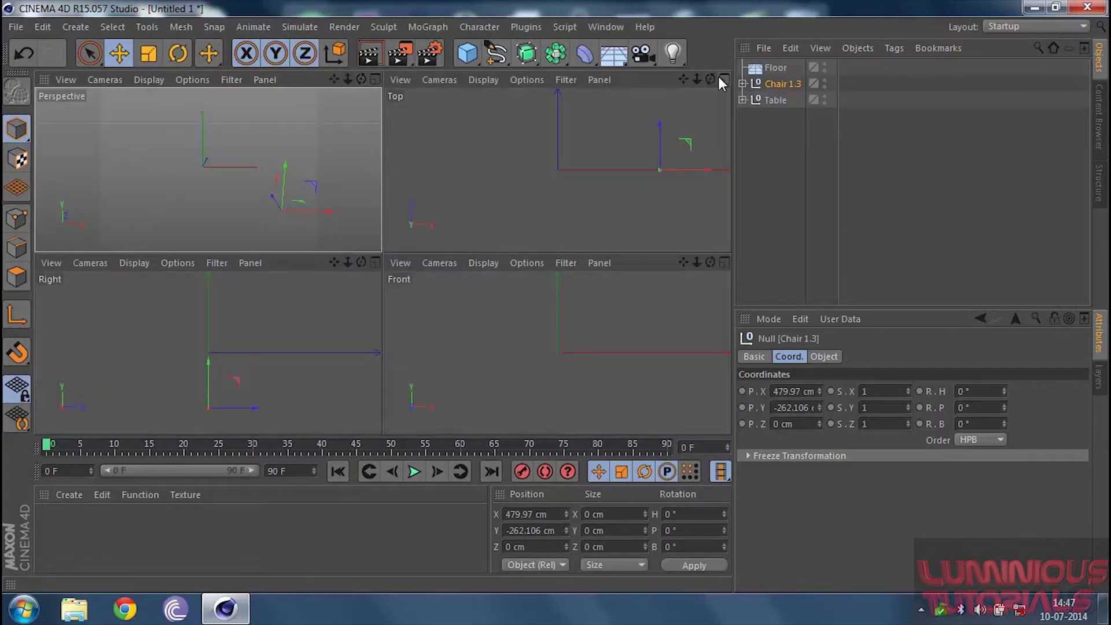
pyautogui.click(722, 79)
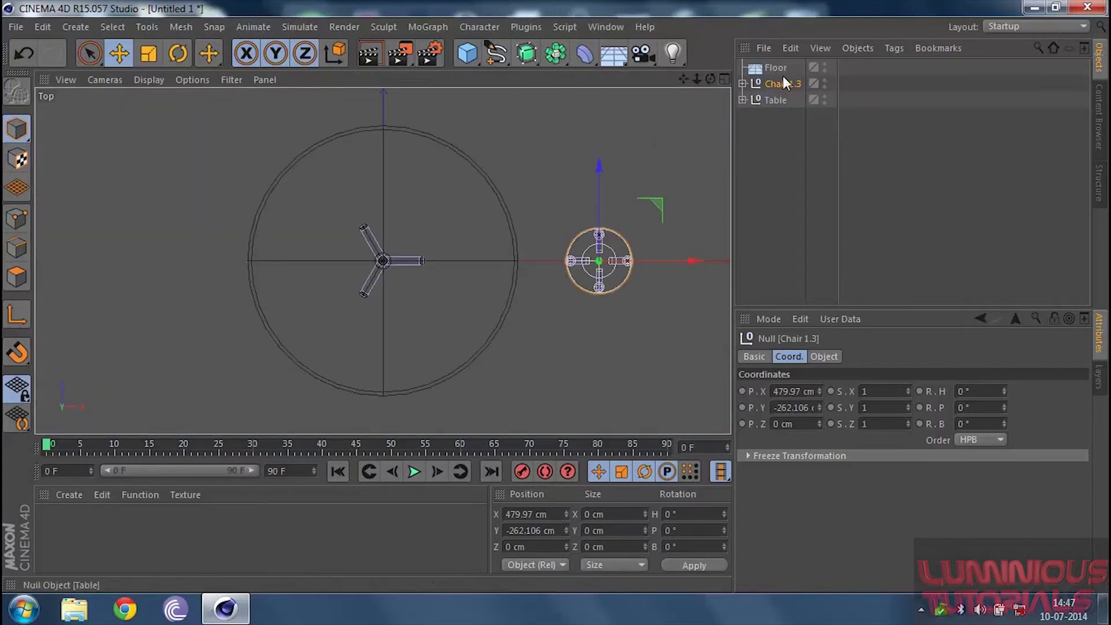
pyautogui.moveTo(785, 84)
pyautogui.mouseDown()
pyautogui.moveTo(775, 169)
pyautogui.moveTo(786, 102)
pyautogui.mouseUp()
pyautogui.doubleClick(795, 99)
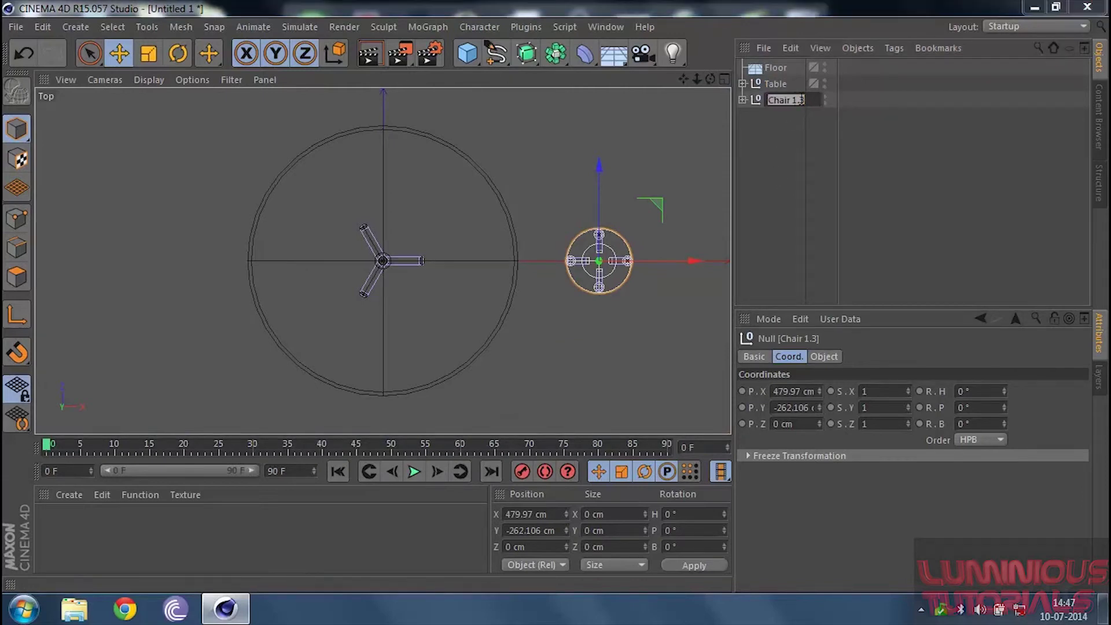
pyautogui.click(804, 100)
pyautogui.press('BackSpace')
pyautogui.press('BackSpace')
pyautogui.press('Return')
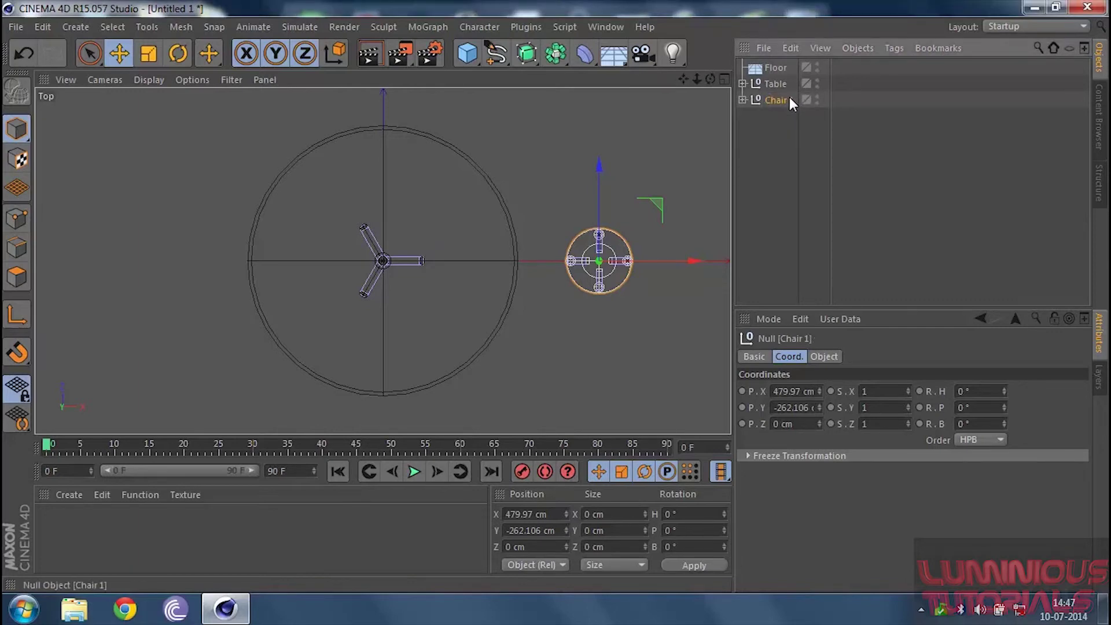
# Step: Duplicate Chair 1, keep only one copy, and select that copy, Chair 1.1
pyautogui.hotkey('ctrl', 'c')
pyautogui.hotkey('ctrl', 'v')
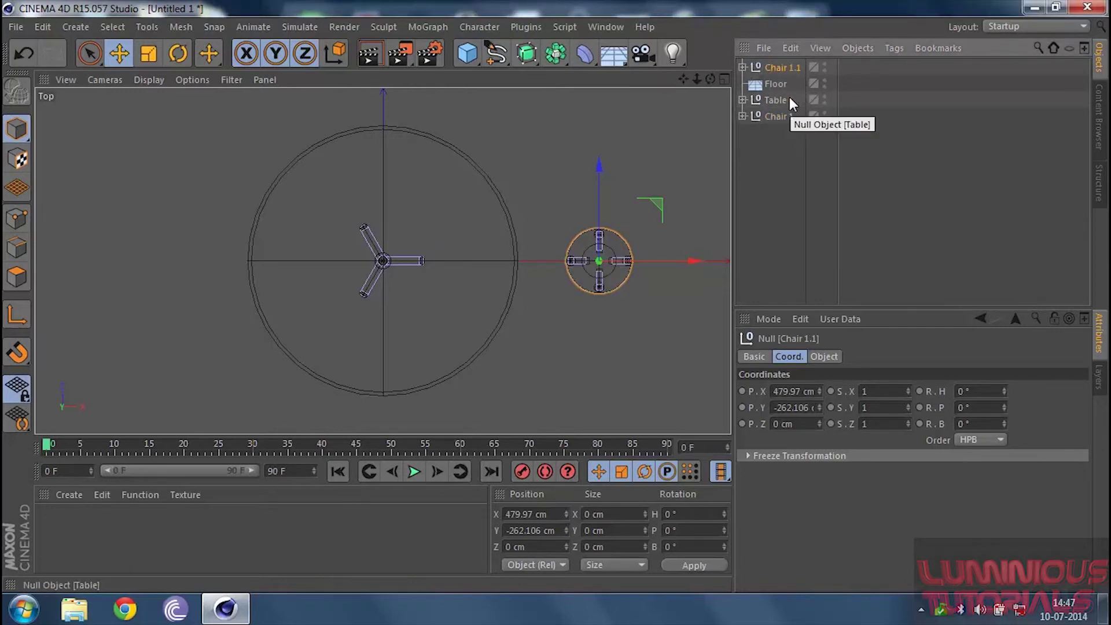
pyautogui.hotkey('ctrl', 'v')
pyautogui.press('Delete')
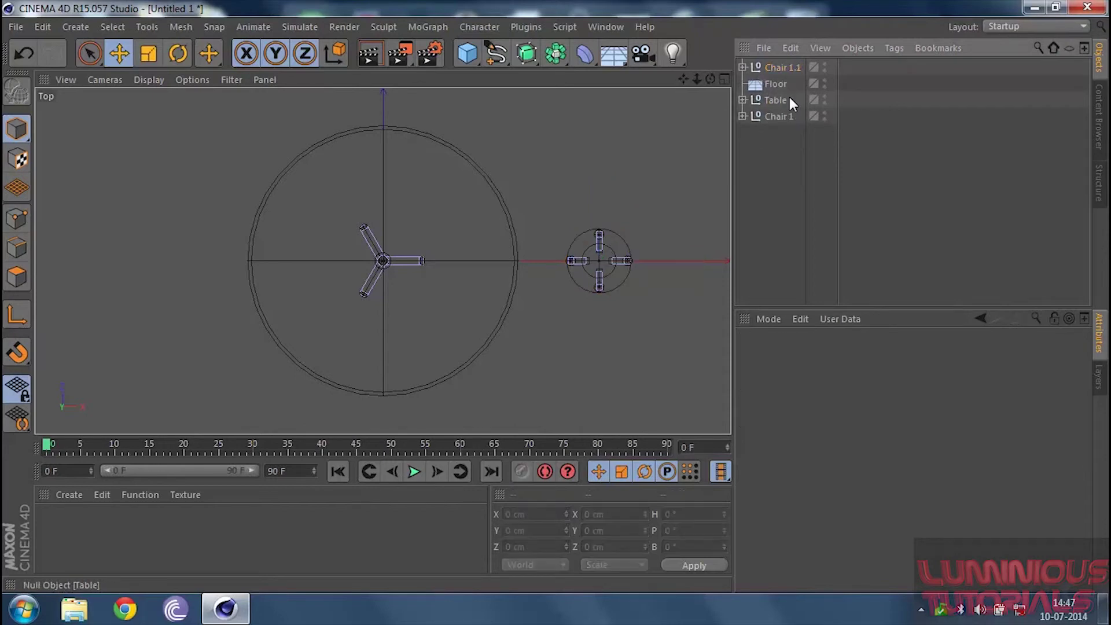
pyautogui.click(781, 67)
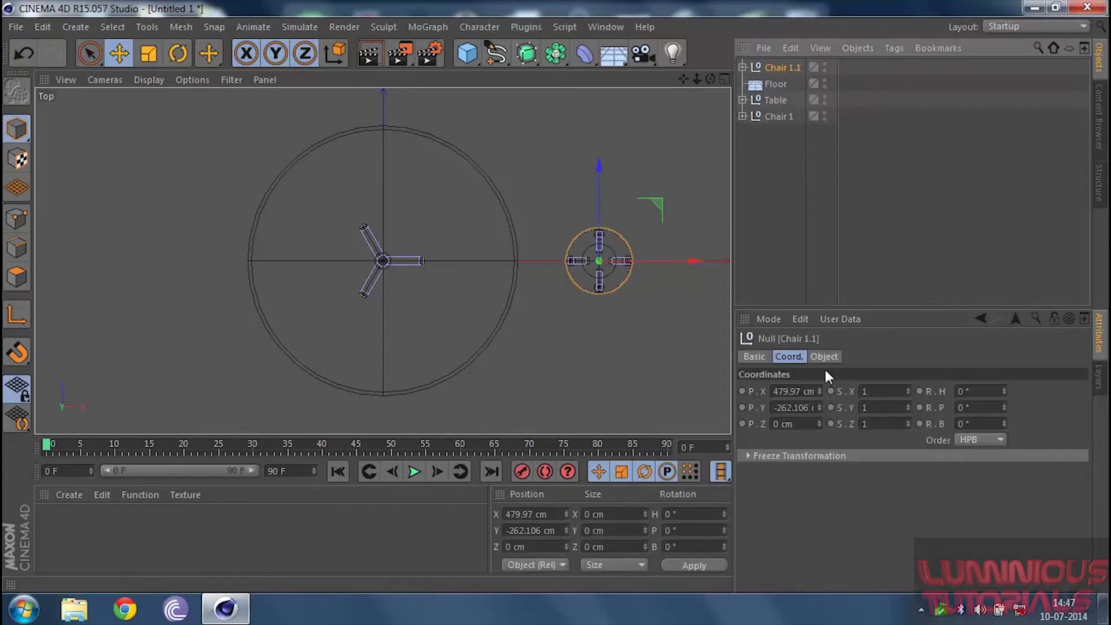
# Step: Try to flip the sign of Chair 1.1's Y position to 262.106 cm
pyautogui.click(780, 408)
pyautogui.press('BackSpace')
pyautogui.press('Return')
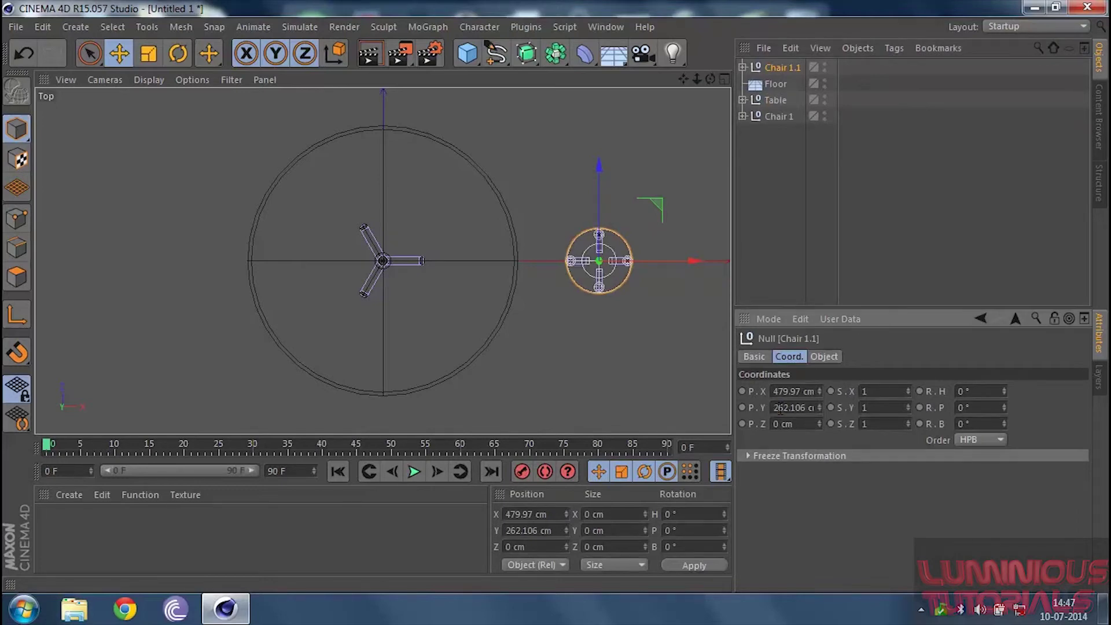
pyautogui.hotkey('ctrl', 'z')
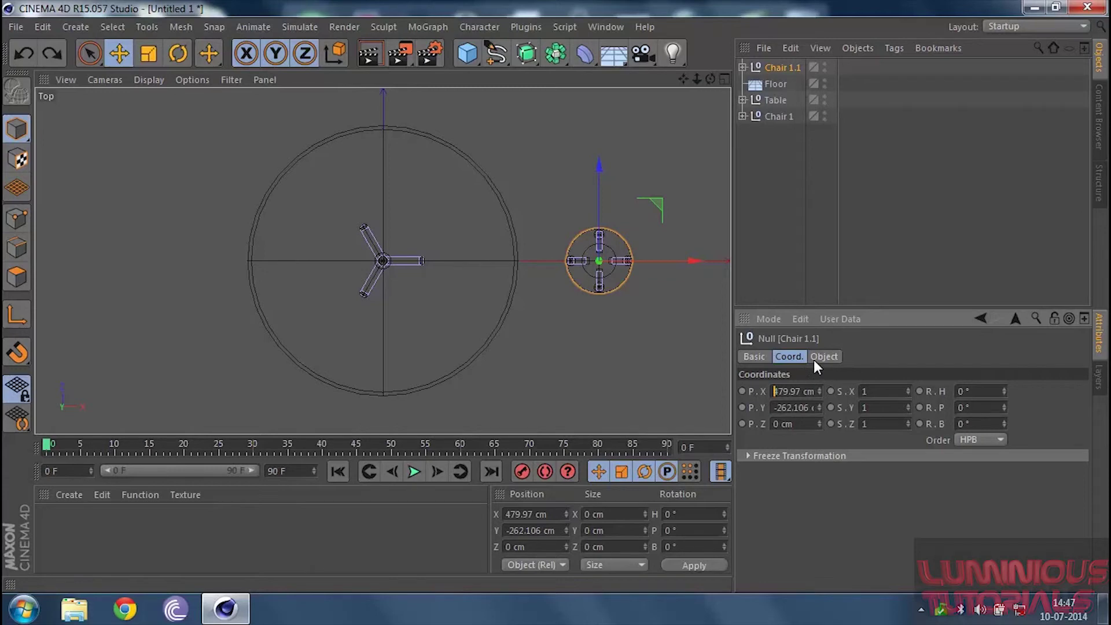
# Step: Set the X position of Chair 1.1 to -479.97 cm, on the opposite side of the table
pyautogui.write('-')
pyautogui.press('Return')
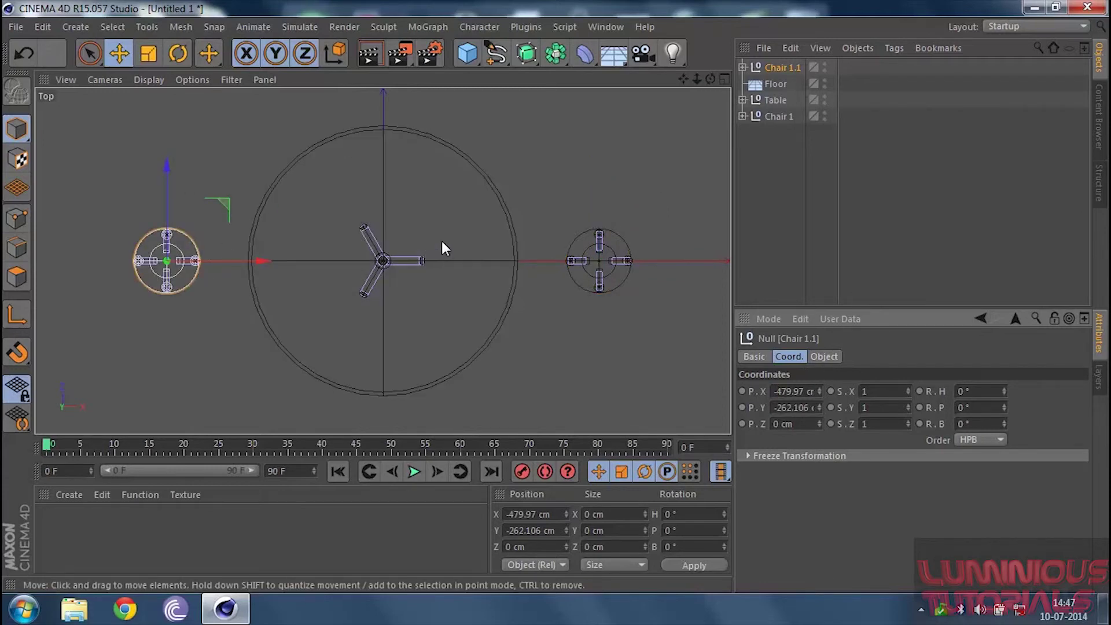
# Step: Group Chair 1 and Chair 1.1 under one null
pyautogui.click(782, 118)
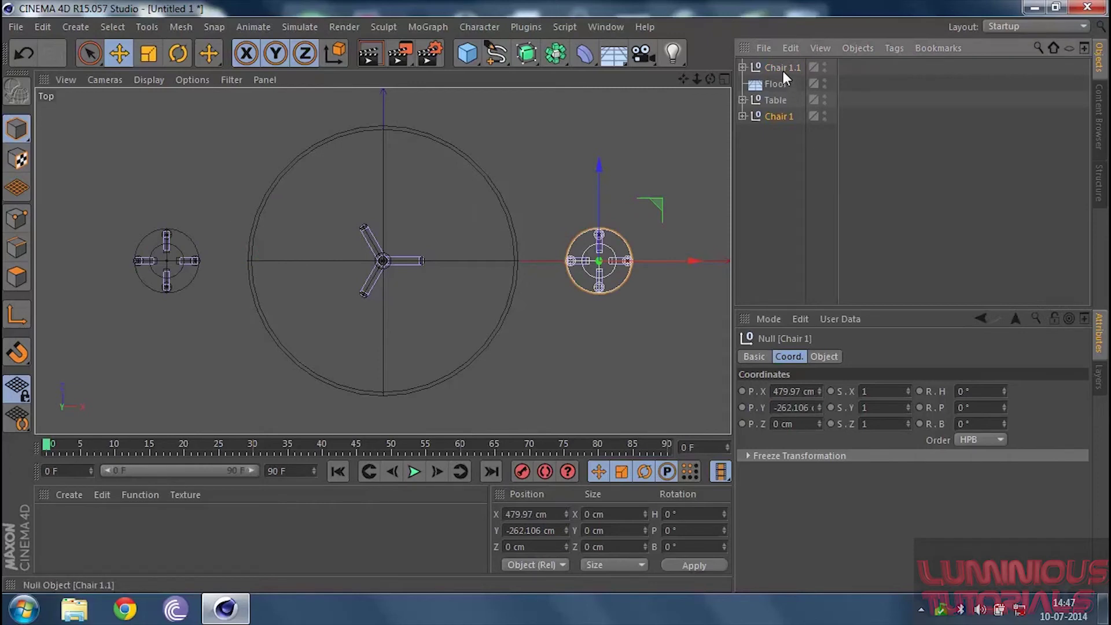
pyautogui.keyDown('ctrl'); pyautogui.click(783, 69); pyautogui.keyUp('ctrl')
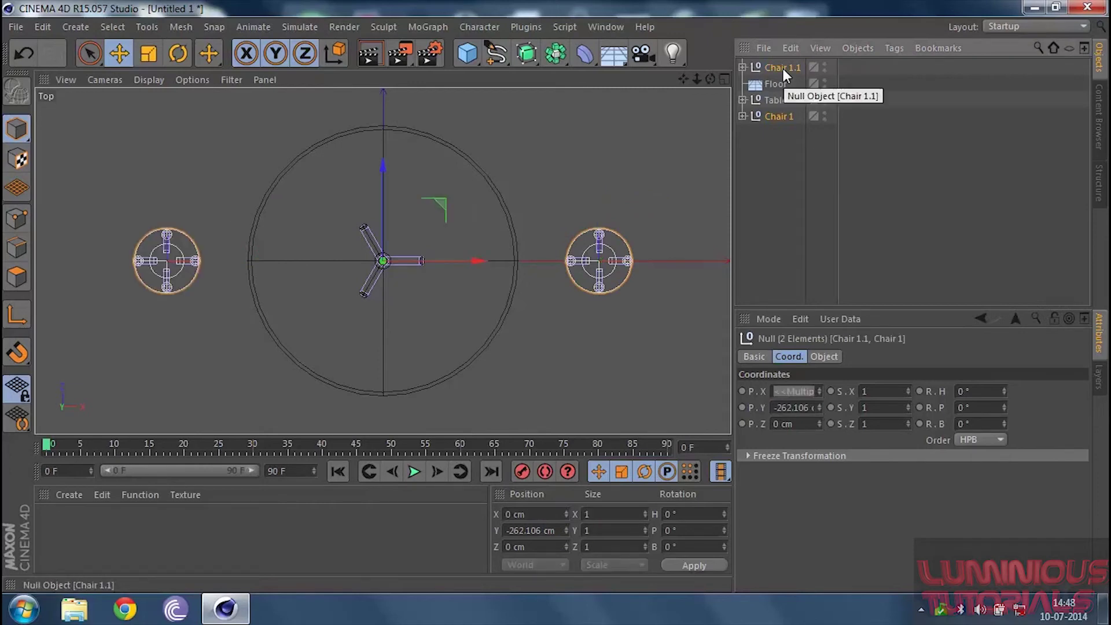
pyautogui.hotkey('alt', 'g')
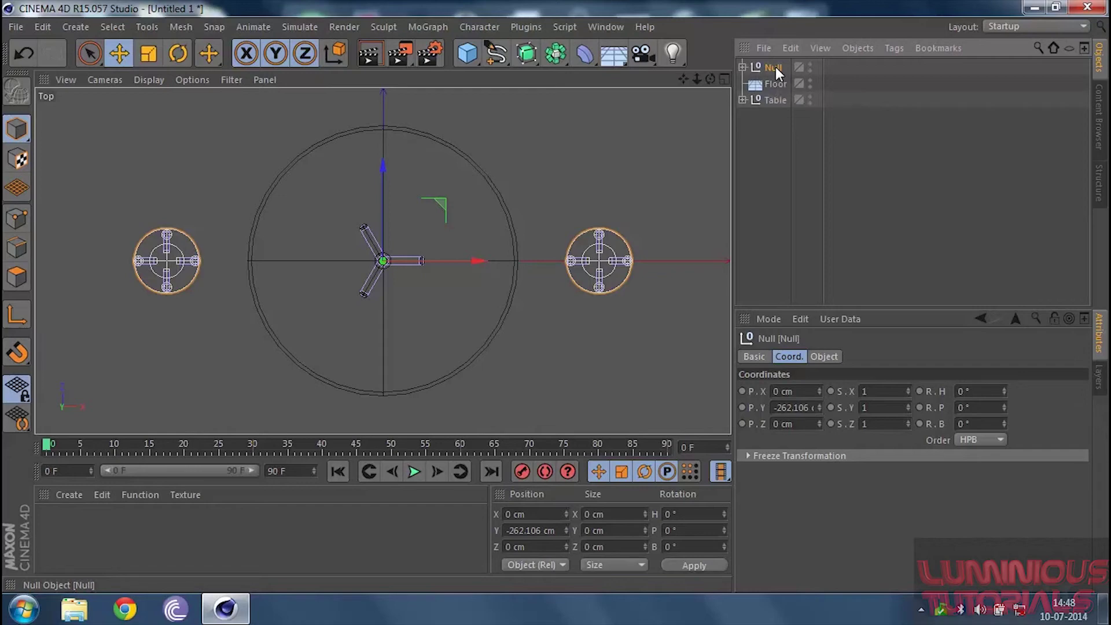
# Step: Duplicate the null that holds both chairs and select the original null
pyautogui.hotkey('ctrl', 'c')
pyautogui.hotkey('ctrl', 'v')
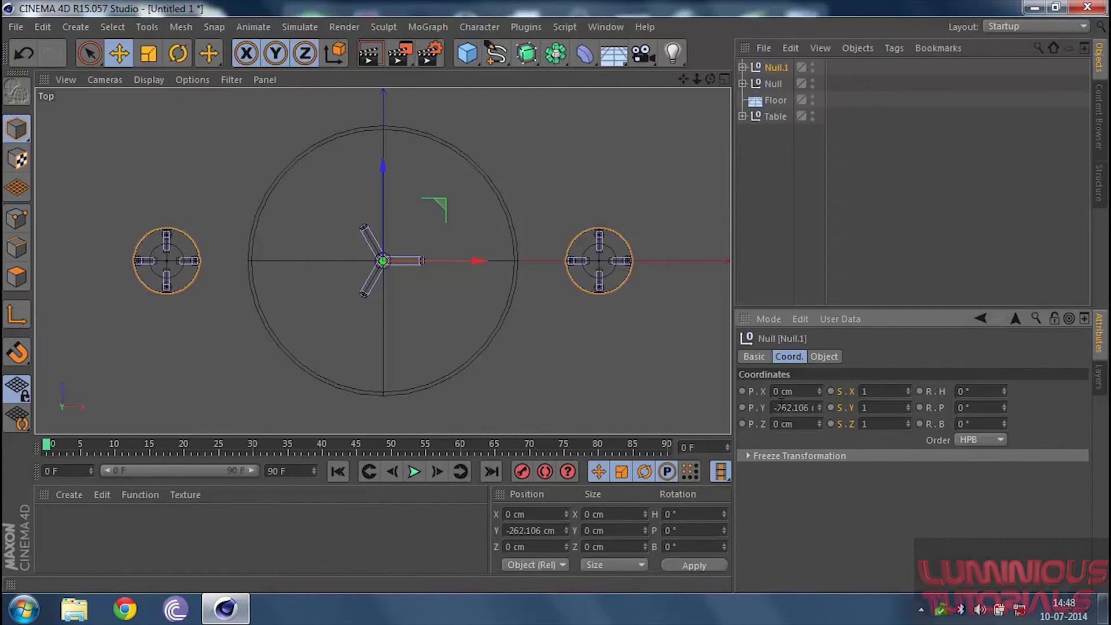
pyautogui.click(772, 83)
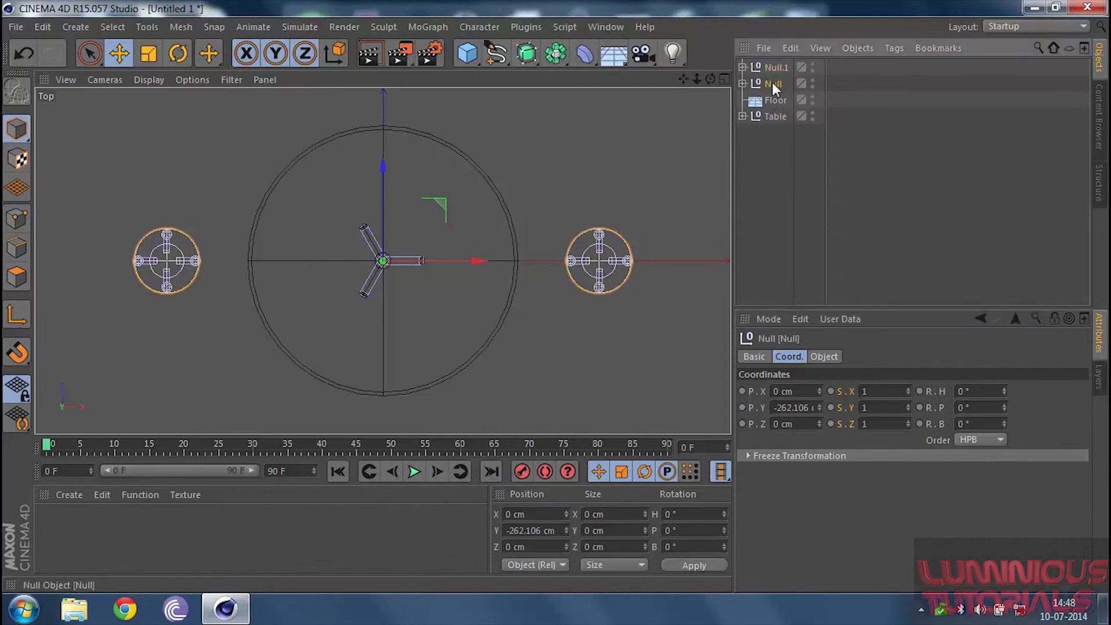
# Step: Rotate the duplicated chair null to a 90° heading so its pair sits crosswise to the original pair
pyautogui.click(772, 68)
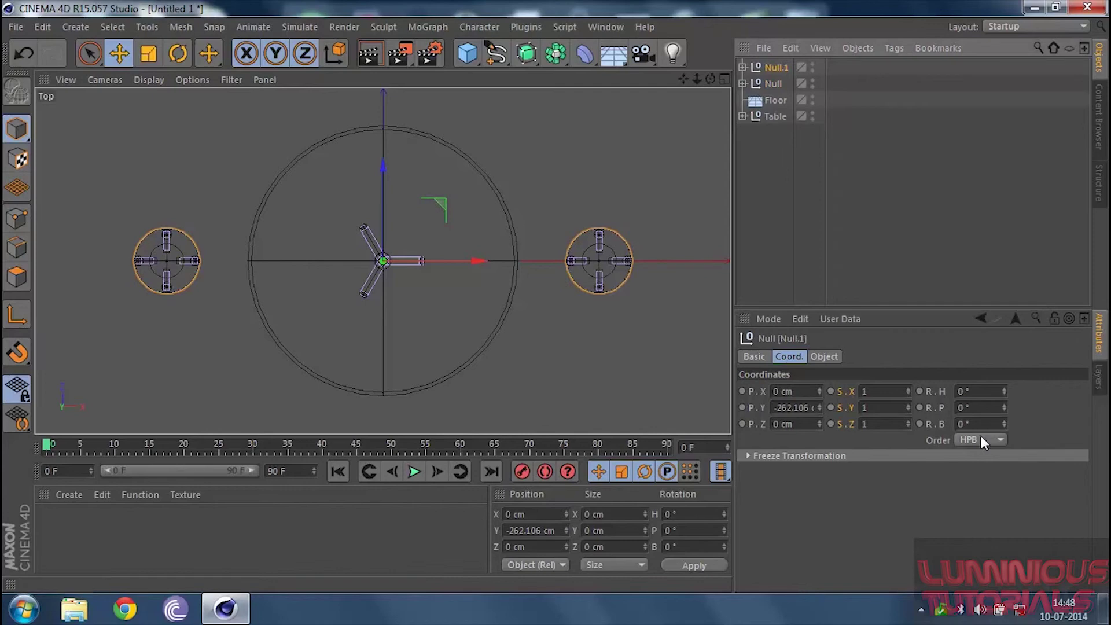
pyautogui.click(978, 390)
pyautogui.write('90')
pyautogui.press('Return')
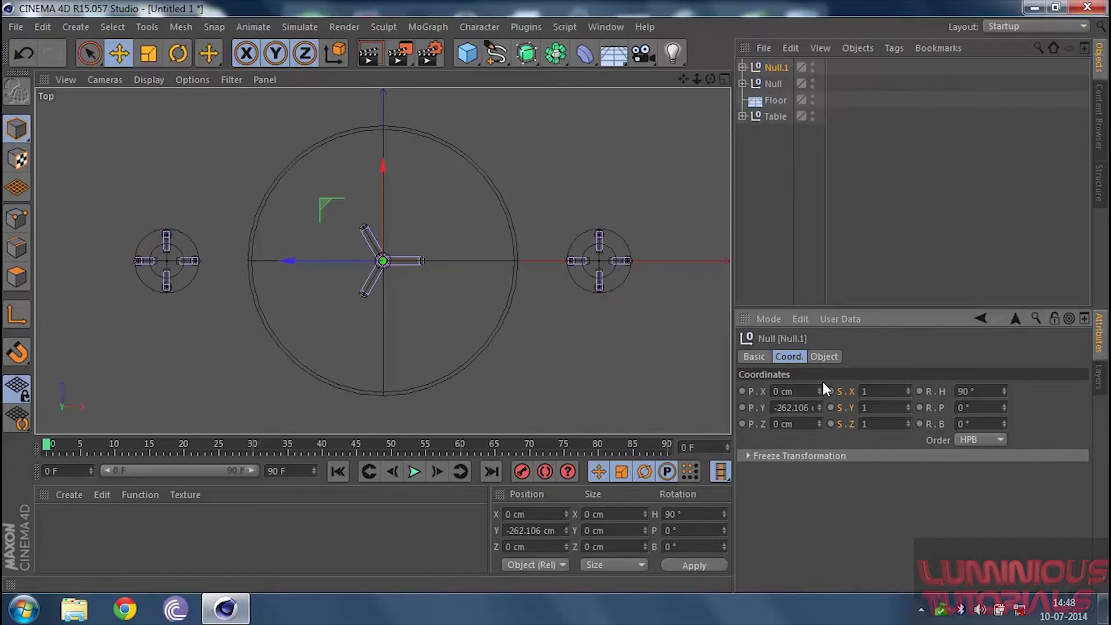
pyautogui.moveTo(699, 74)
pyautogui.mouseDown()
pyautogui.moveTo(687, 77)
pyautogui.moveTo(699, 74)
pyautogui.mouseUp()
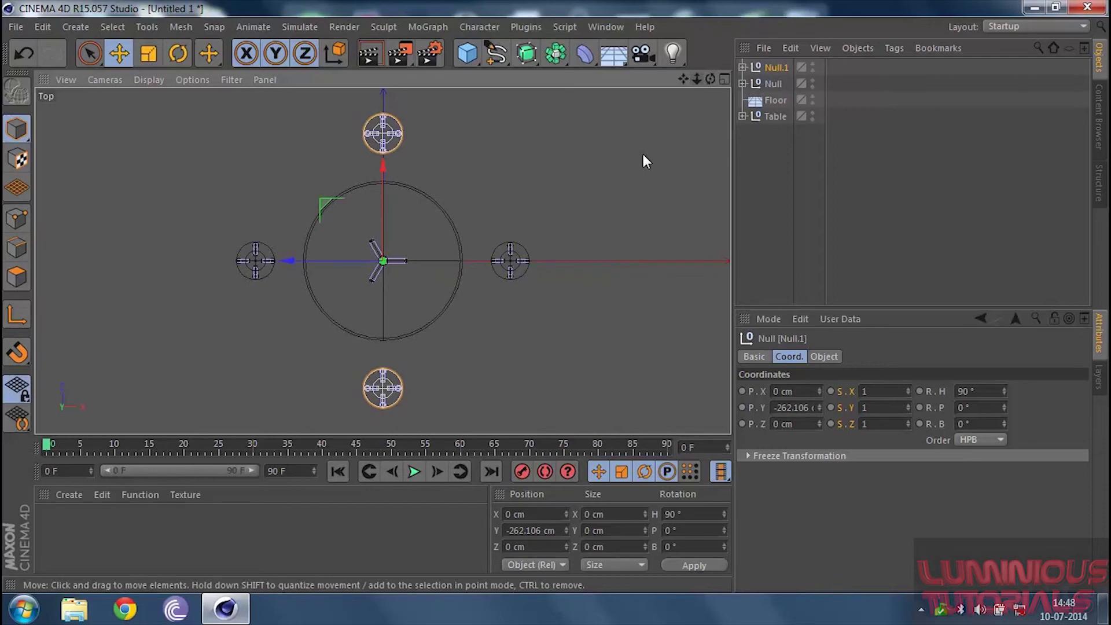
pyautogui.click(643, 160)
# Step: Inspect the arrangement of the table and chairs from an angle in the maximized Perspective view
pyautogui.click(722, 79)
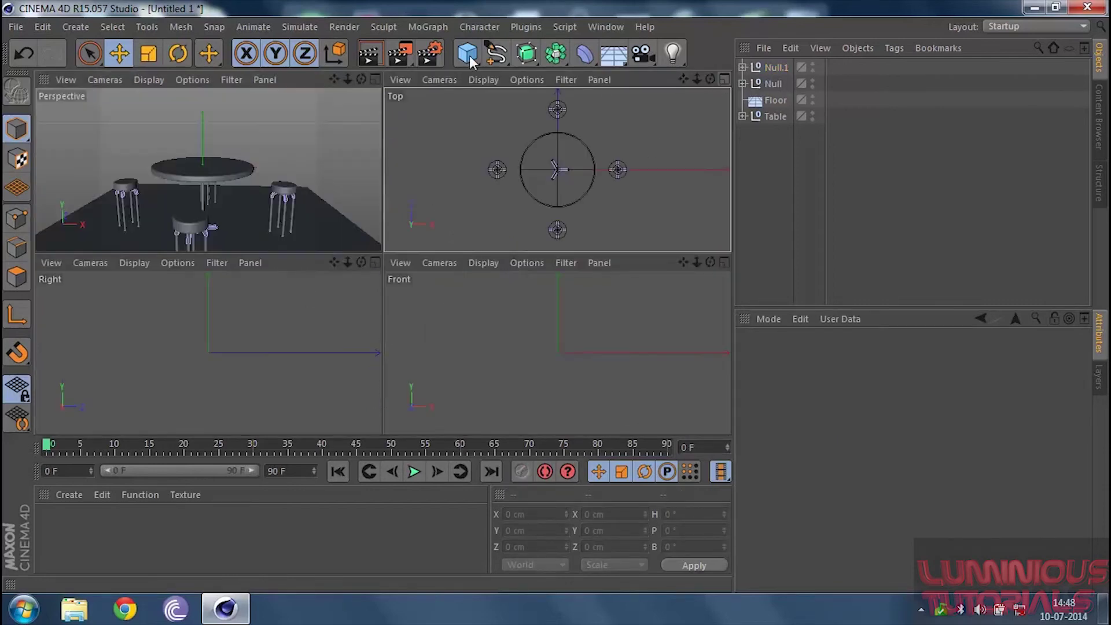
pyautogui.click(373, 81)
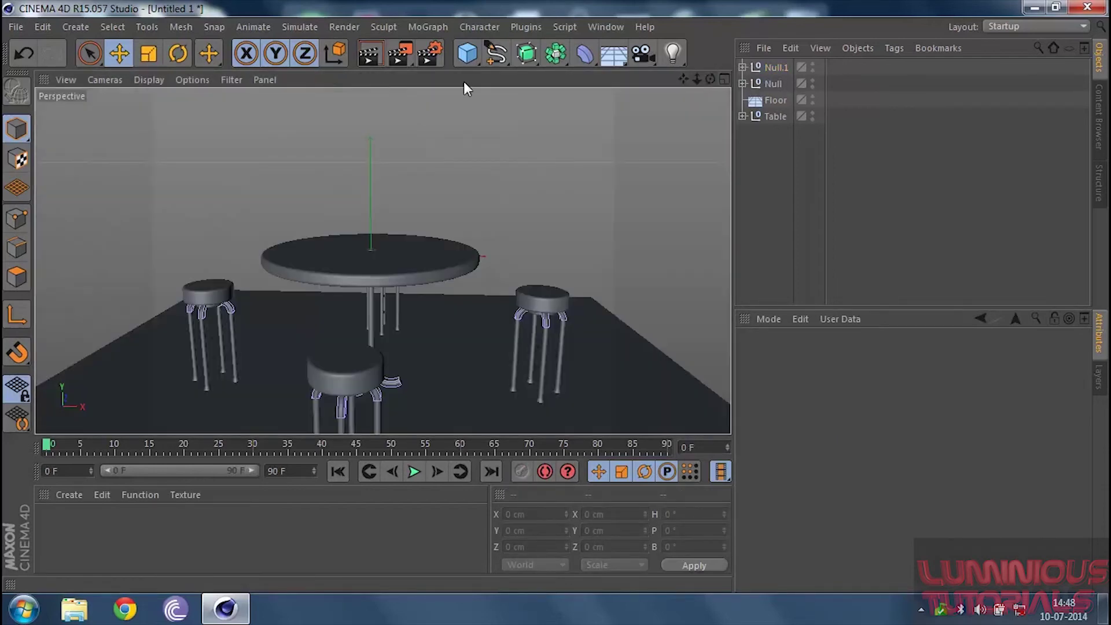
pyautogui.moveTo(696, 77); pyautogui.dragTo(579, 299)
pyautogui.moveTo(710, 79); pyautogui.dragTo(642, 84)
pyautogui.moveTo(382, 261); pyautogui.dragTo(713, 75)
# Step: Switch to the open Chairs and Tables.c4d scene and render its perspective view as a reference
pyautogui.click(609, 26)
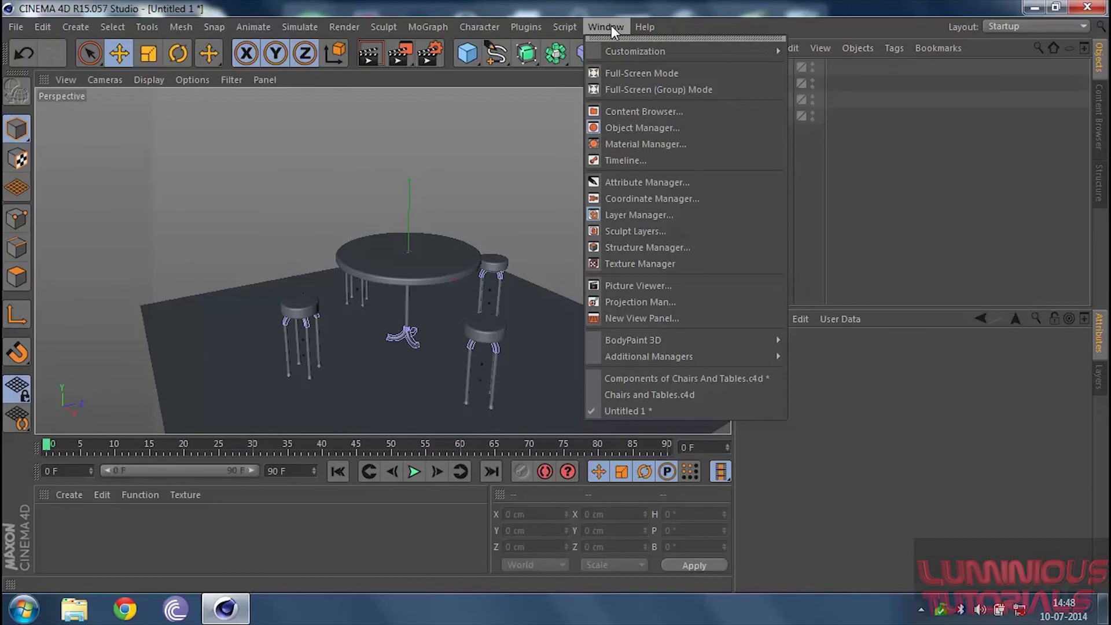
pyautogui.click(697, 393)
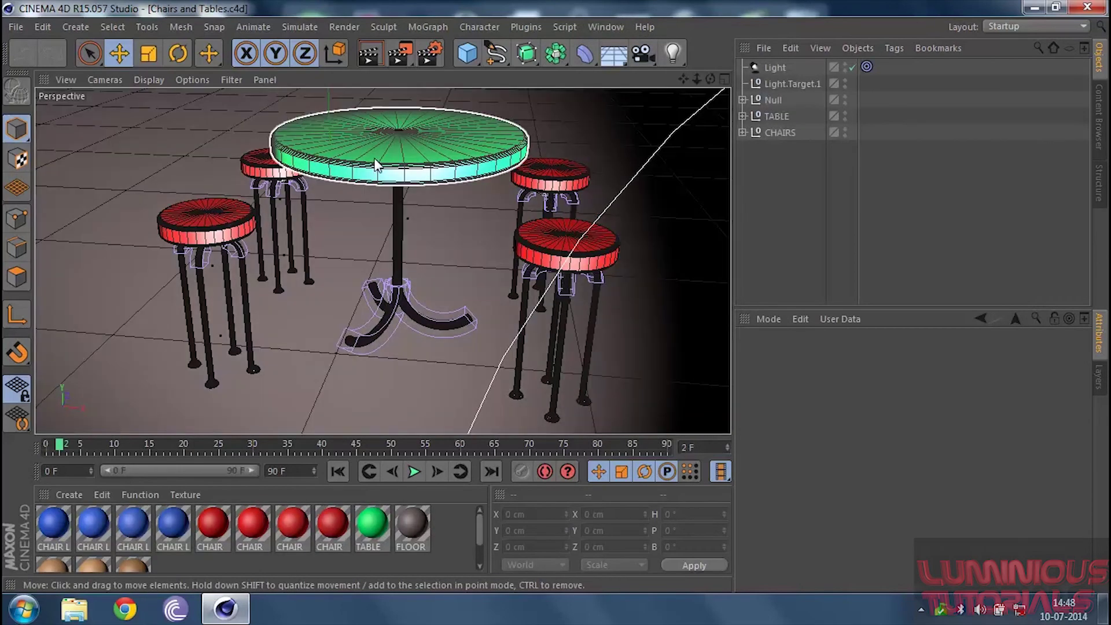
pyautogui.click(369, 62)
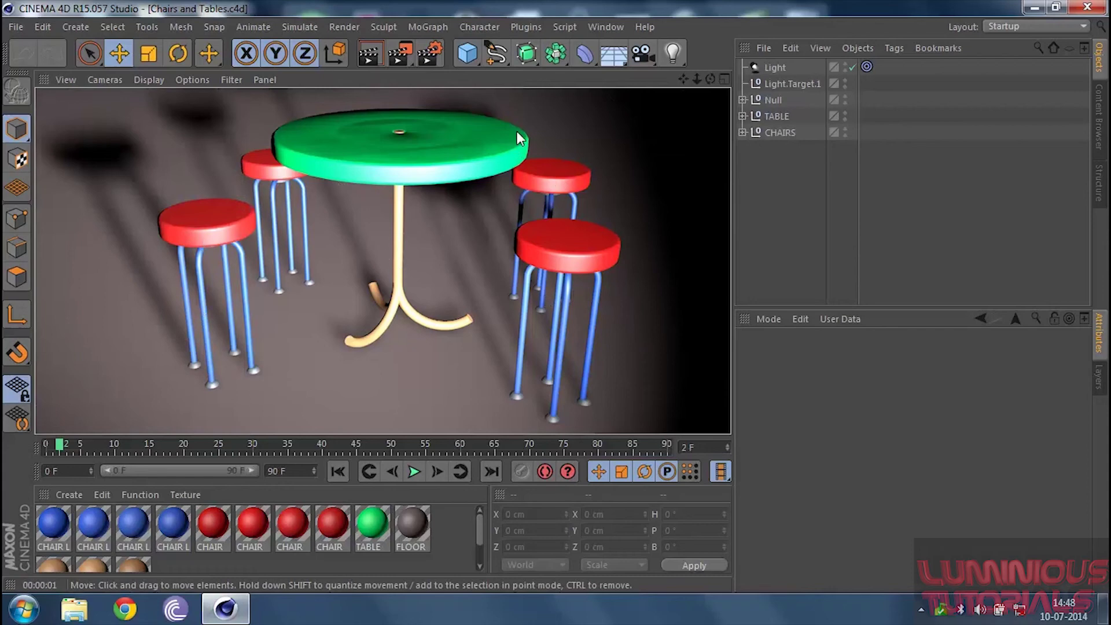
# Step: Return to the Untitled 1 scene and examine the table and chairs from another angle
pyautogui.click(605, 24)
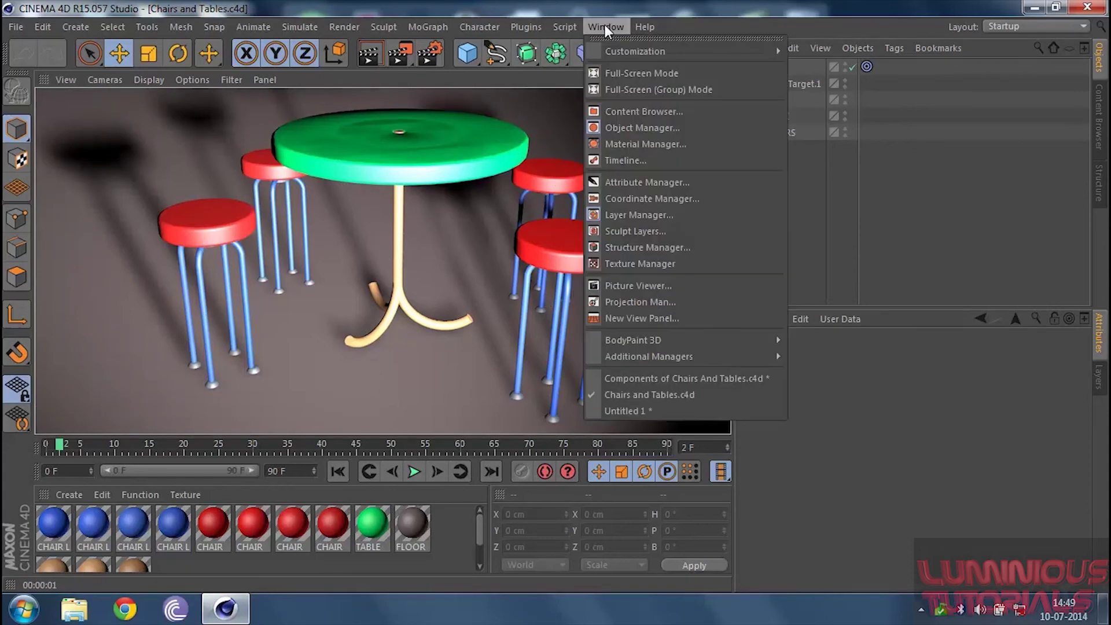
pyautogui.click(643, 410)
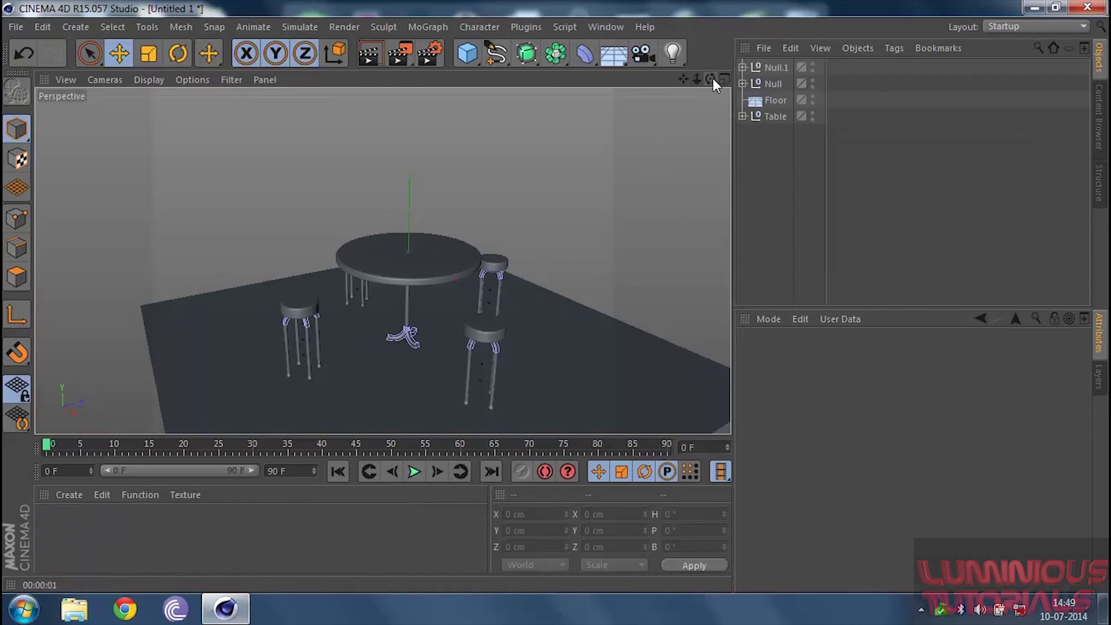
pyautogui.keyDown('alt'); pyautogui.moveTo(382, 261); pyautogui.dragTo(381, 260); pyautogui.keyUp('alt')
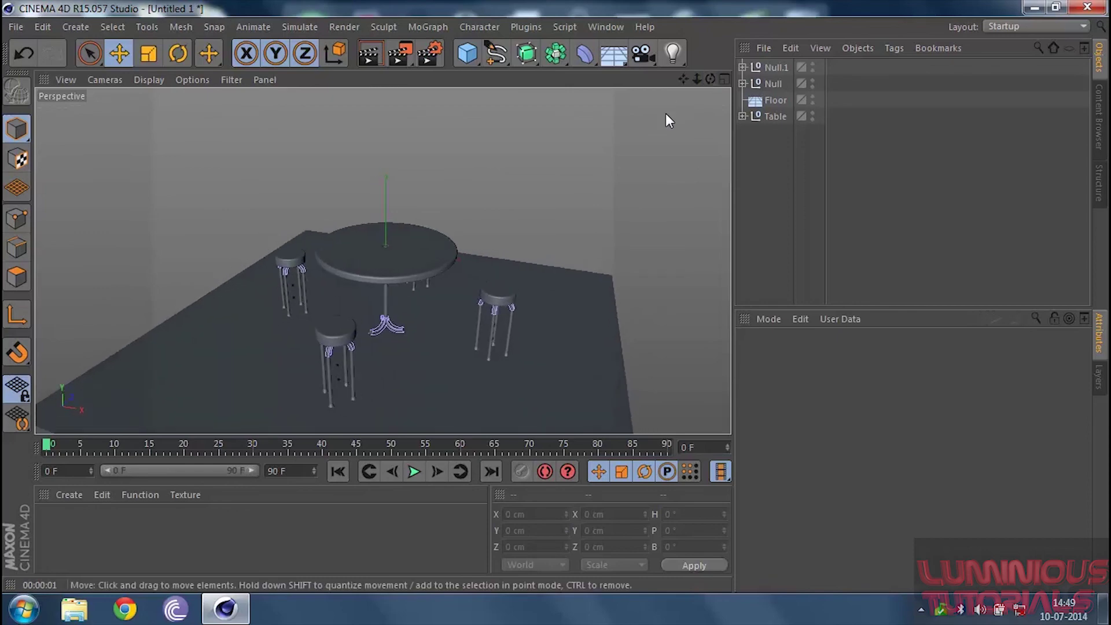